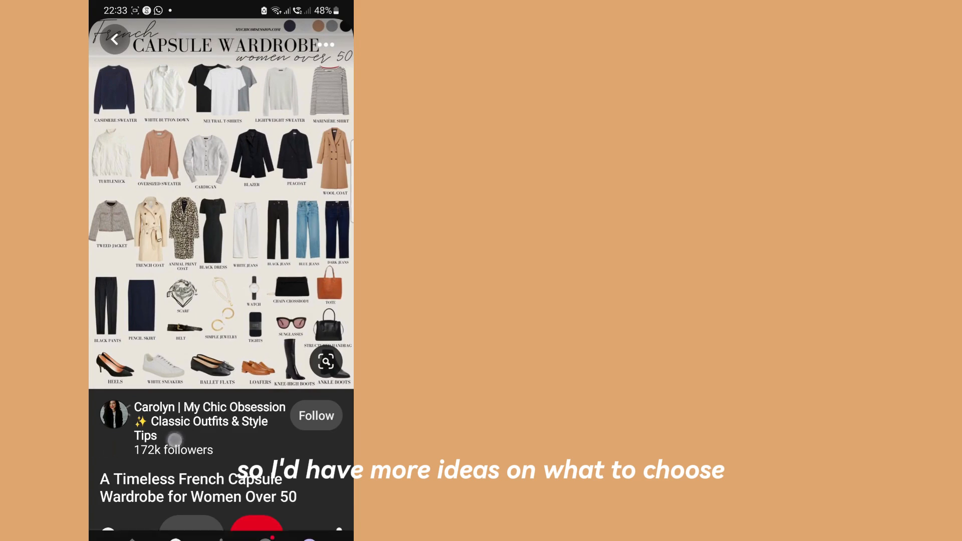
Open the smart casual Capsule Wardrobe pin from the timeless wardrobe results and download its image
scroll(276, 267, down, 6)
scroll(221, 318, down, 2)
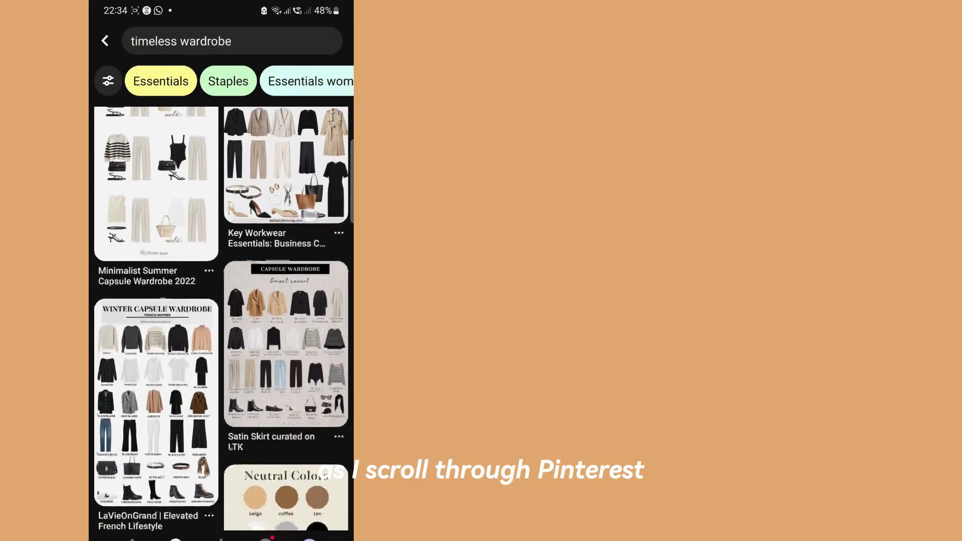
click(305, 291)
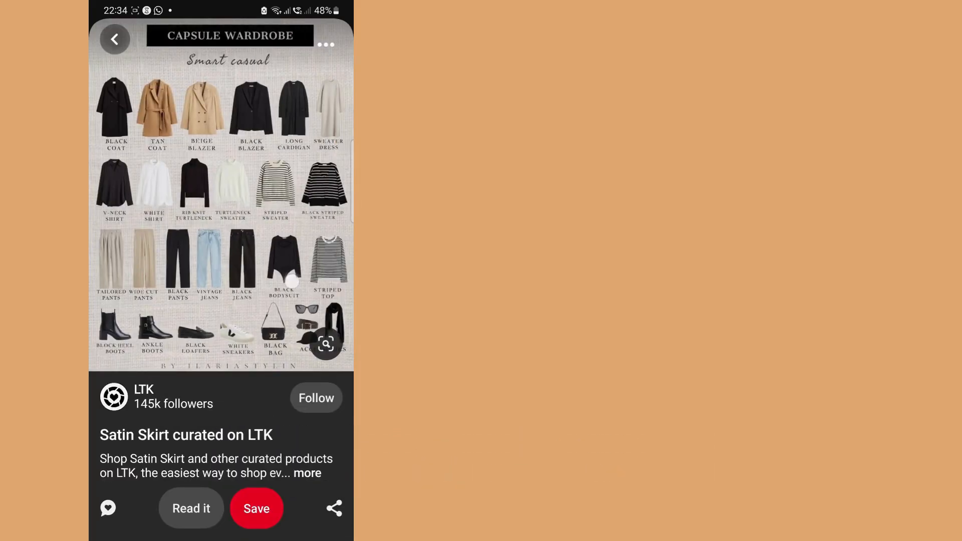
click(326, 44)
click(159, 411)
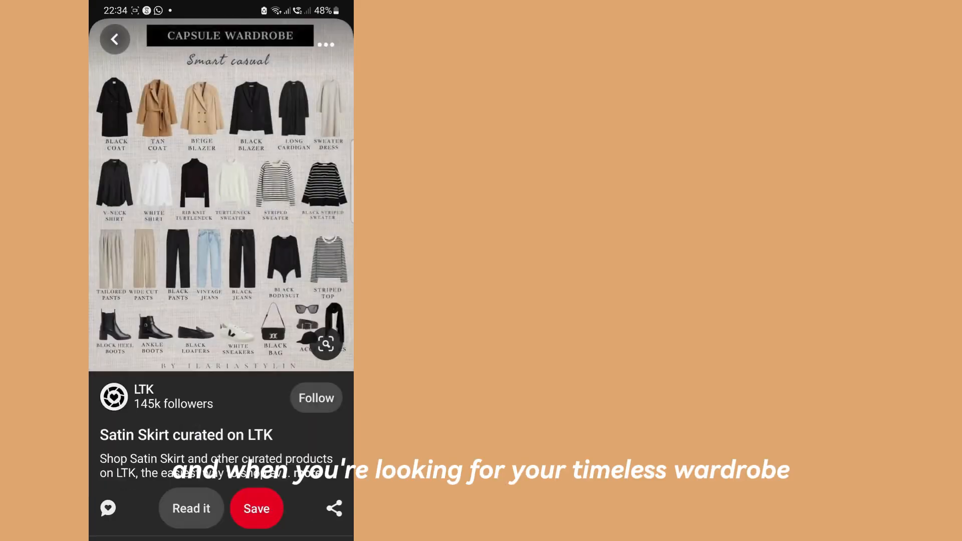
click(334, 508)
click(106, 133)
Look through the related pins, view the French-inspired Winter Capsule Wardrobe pin and return to the results
scroll(238, 334, down, 10)
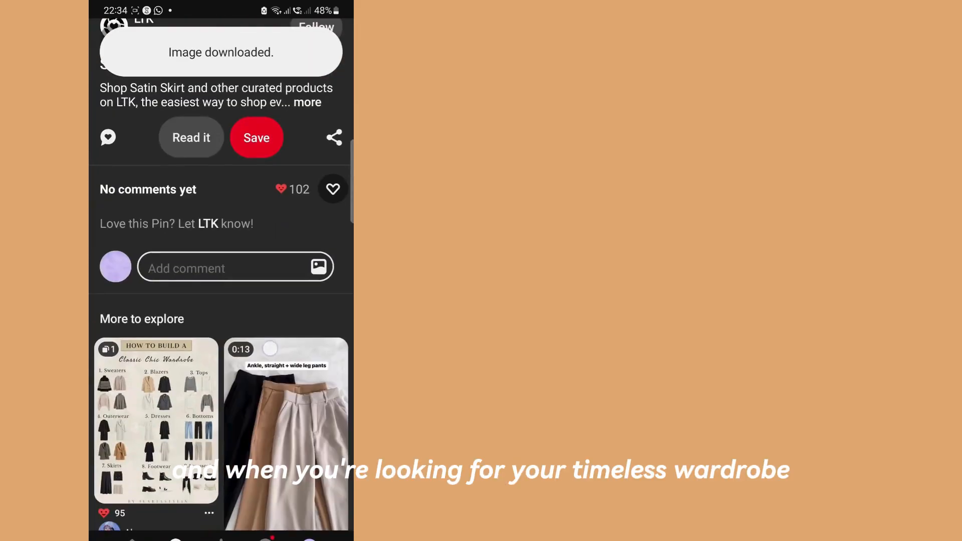
scroll(238, 334, down, 3)
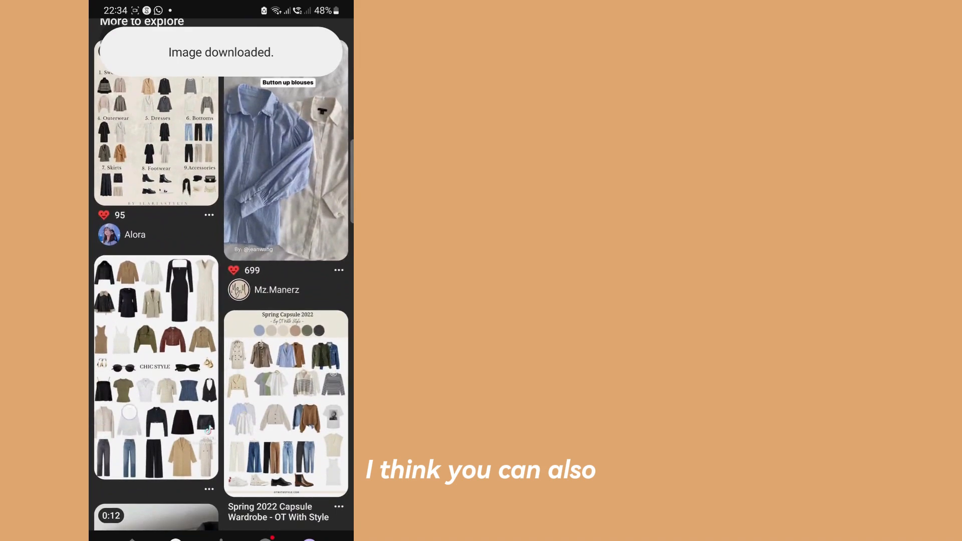
key(Escape)
scroll(221, 319, down, 2)
click(156, 232)
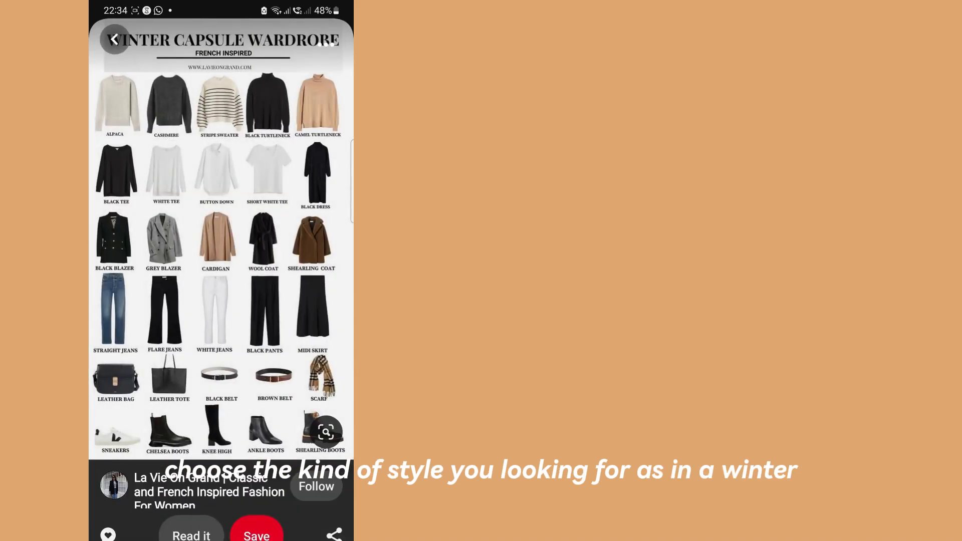
scroll(276, 284, down, 1)
scroll(280, 281, up, 1)
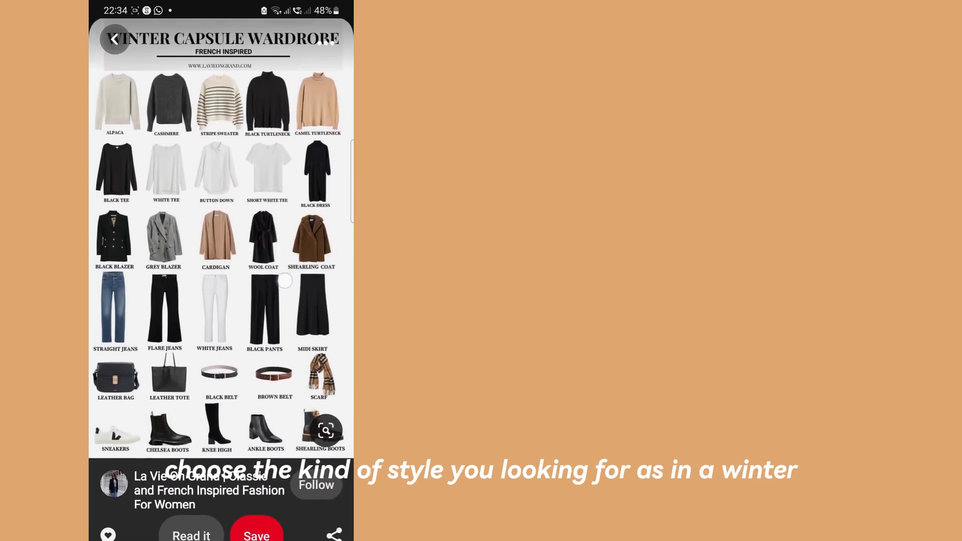
drag(179, 343, 201, 343)
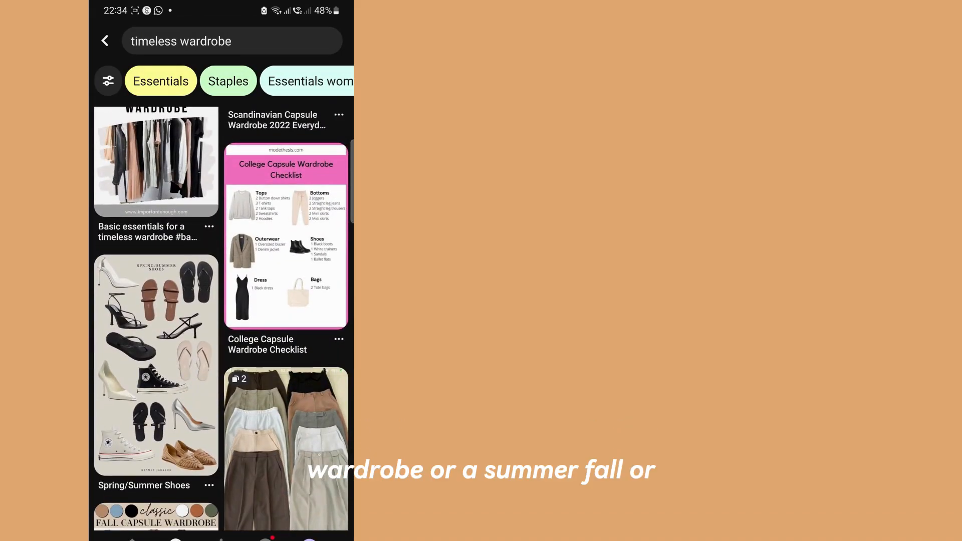
View the College Capsule Wardrobe Checklist pin and return to the search results
click(286, 208)
scroll(299, 249, down, 1)
scroll(300, 230, up, 1)
drag(103, 344, 195, 343)
Search for "blazer" and download the image of the brown single-button blazer from the related pins
click(200, 41)
text(blazer)
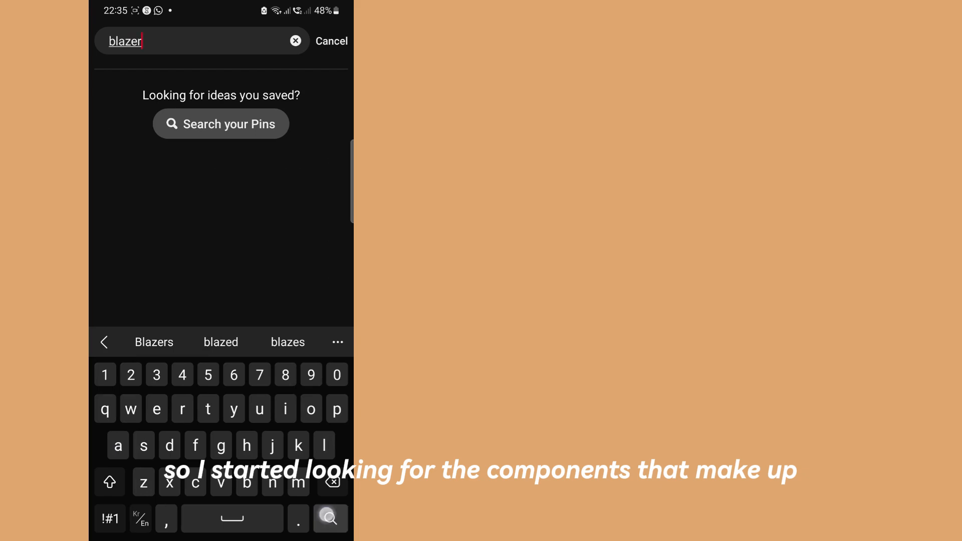
key(Return)
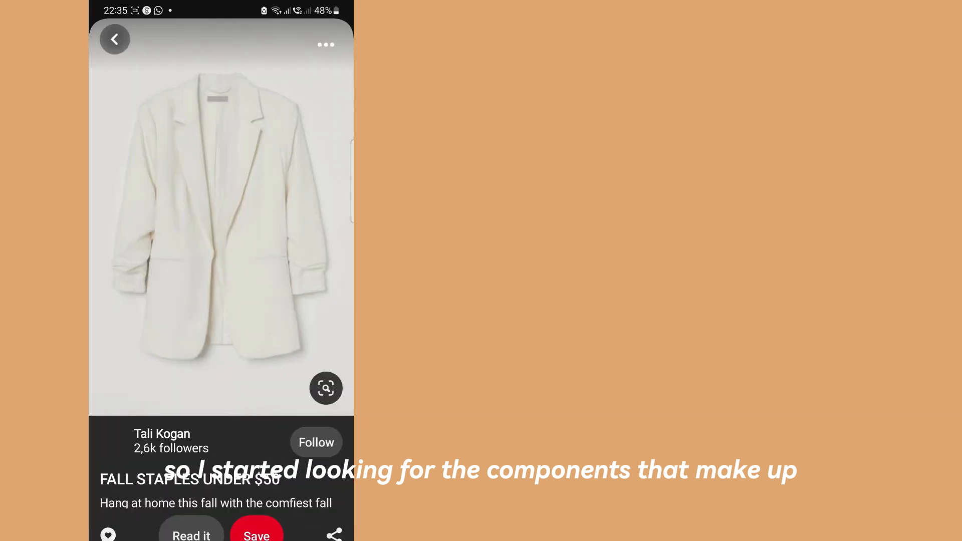
scroll(287, 129, down, 10)
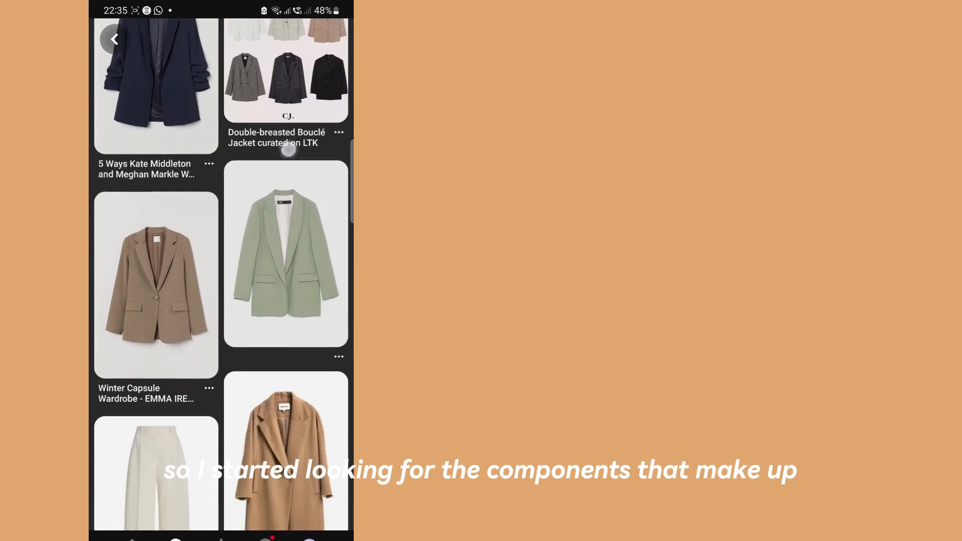
click(156, 201)
click(322, 46)
click(200, 408)
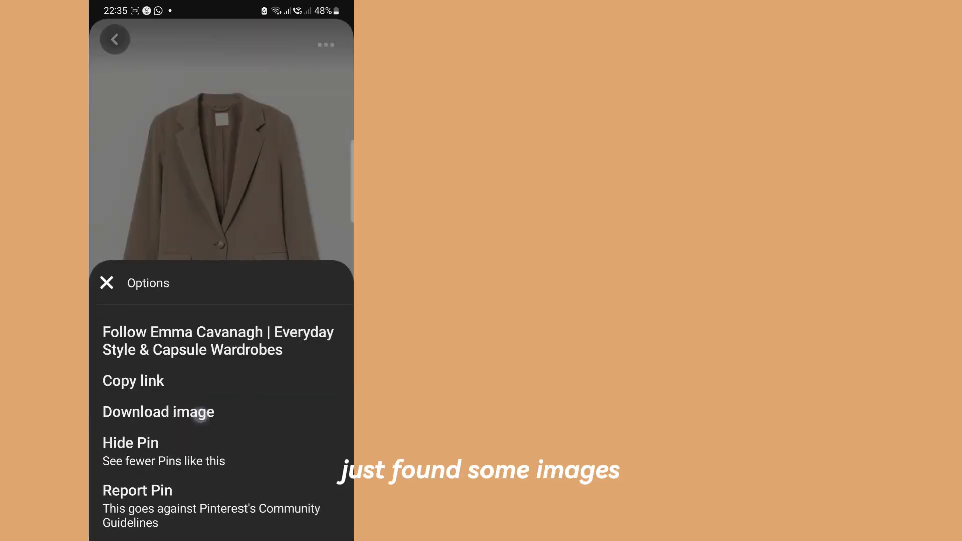
key(Escape)
Open the long camel coat pin and download the black and beige trench coats image from its related pins
scroll(221, 271, down, 5)
click(292, 262)
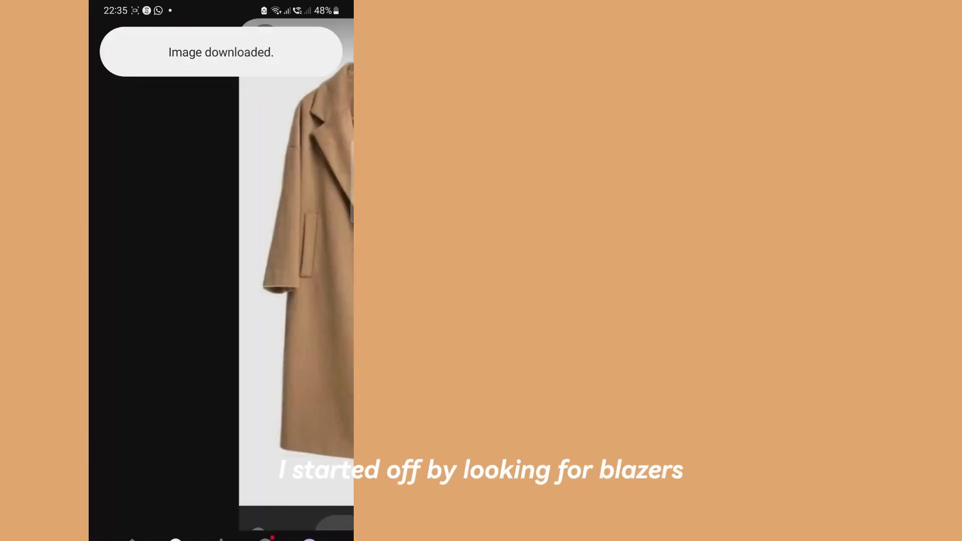
scroll(221, 271, down, 10)
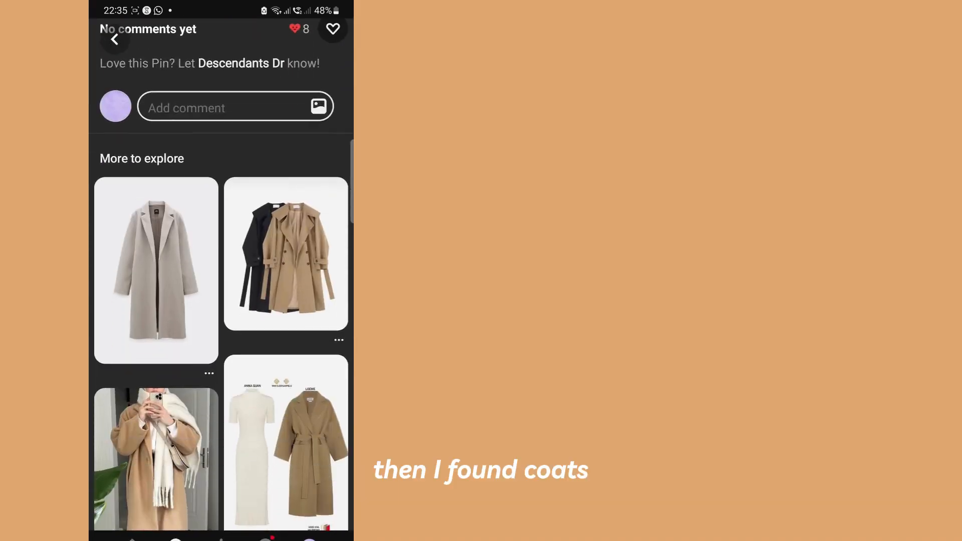
click(286, 247)
click(326, 45)
click(198, 412)
key(Escape)
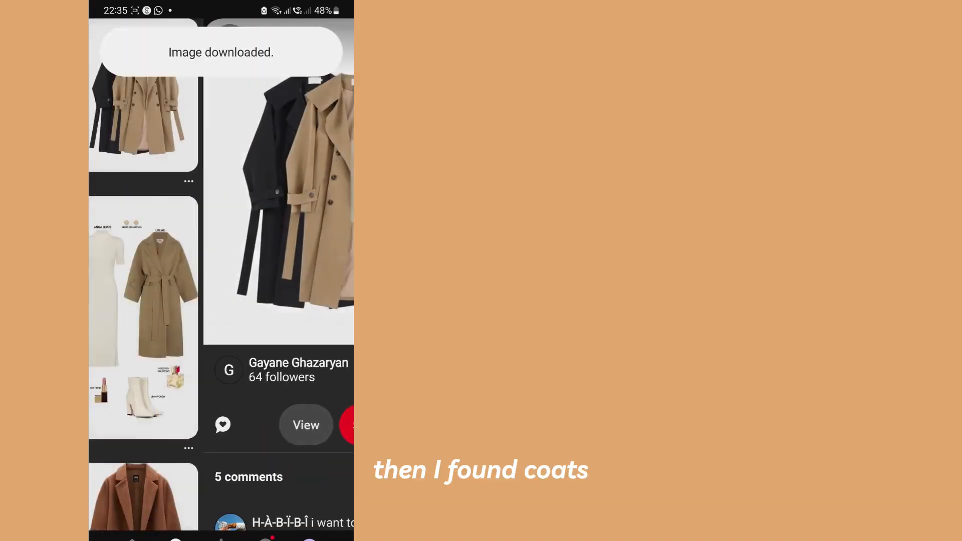
Examine more coat pins among the related suggestions
scroll(267, 253, down, 3)
click(279, 311)
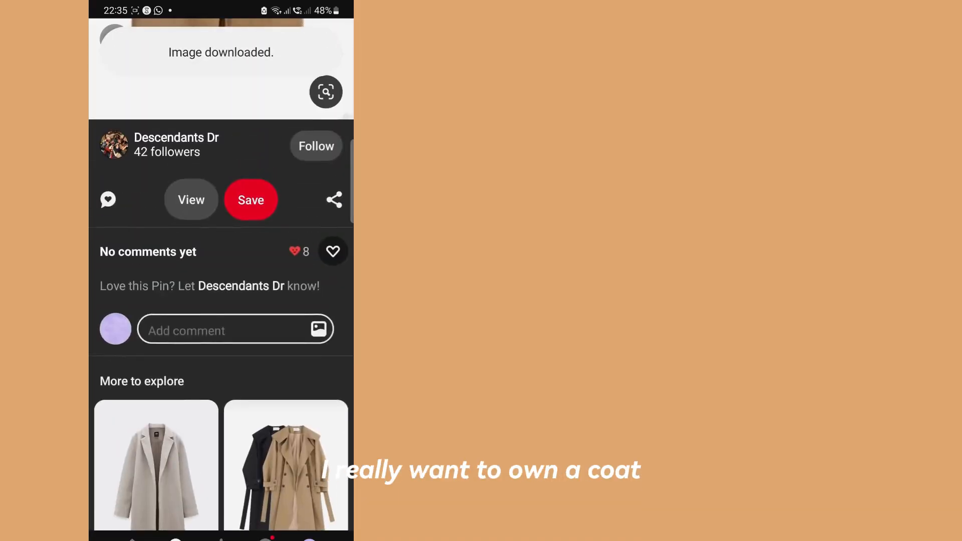
scroll(221, 271, down, 10)
click(269, 244)
scroll(269, 245, up, 5)
scroll(221, 320, down, 10)
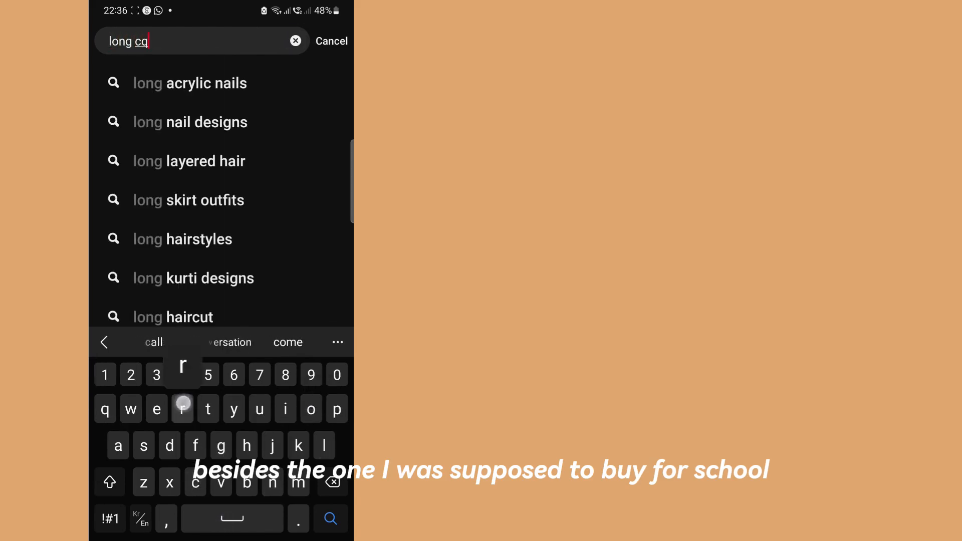
Search for "long cardigan" and download the Grey Long Sleeve Split Loose Cardigan image
click(191, 83)
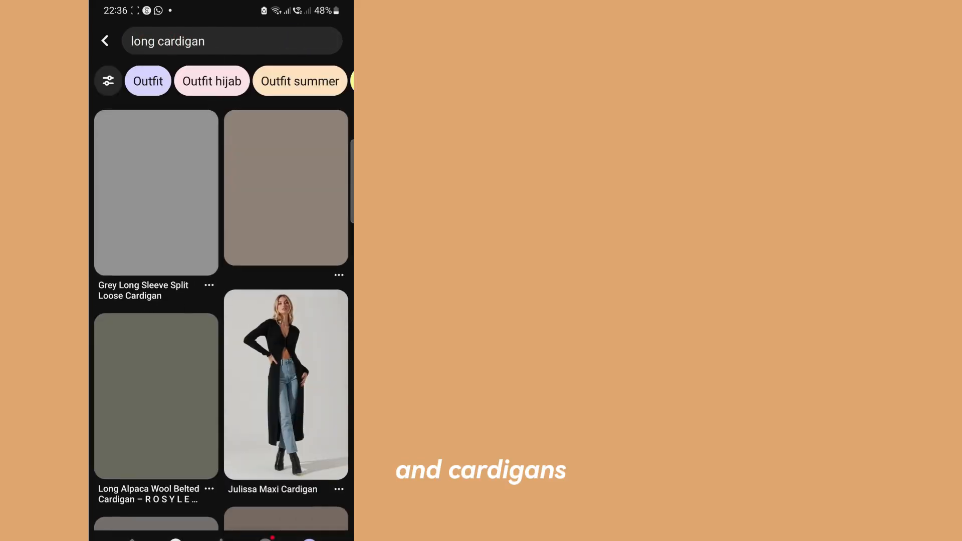
click(156, 185)
click(326, 45)
click(158, 410)
scroll(258, 281, down, 12)
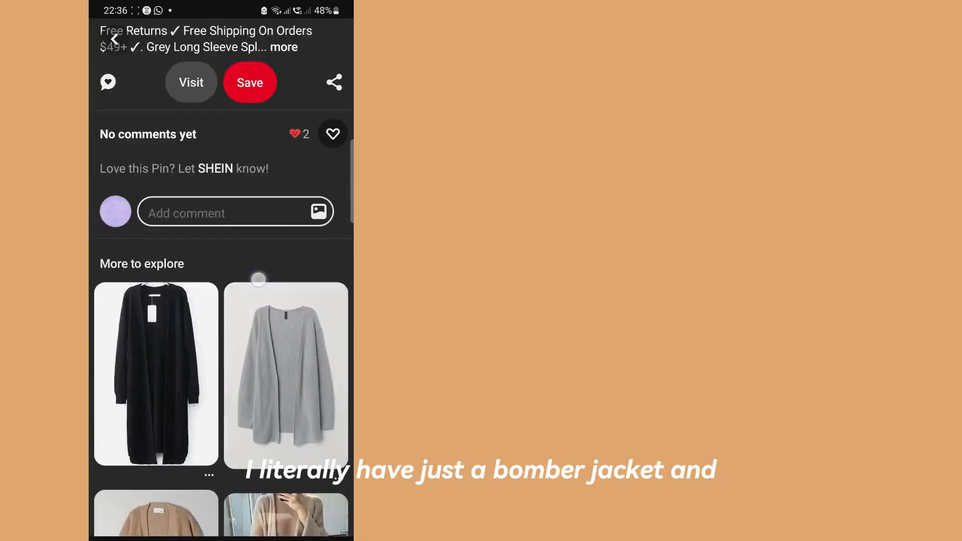
View the dark grey open-front cardigan among the related pins and return to the suggestions
scroll(261, 315, up, 2)
scroll(261, 315, up, 1)
scroll(301, 200, down, 15)
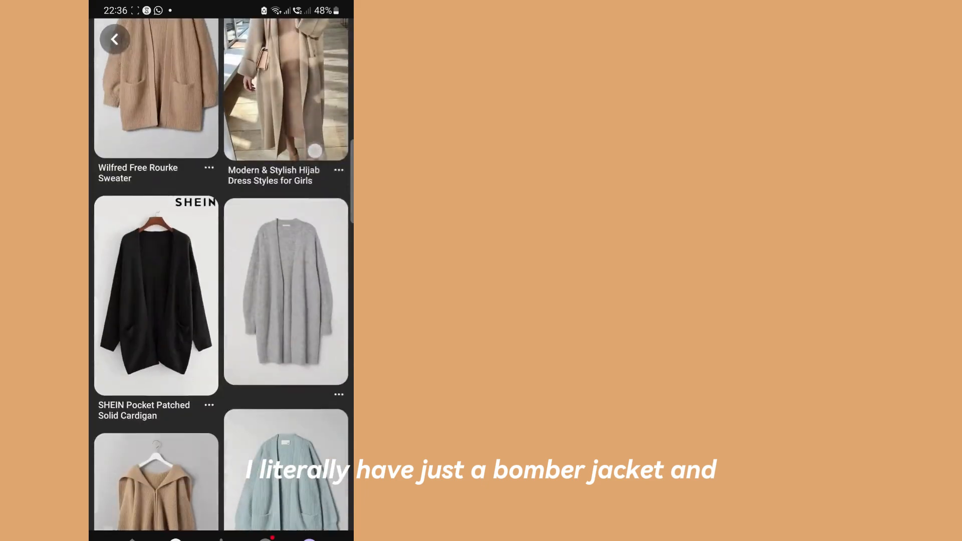
scroll(300, 179, down, 3)
click(286, 320)
click(324, 43)
click(137, 268)
drag(90, 295, 172, 295)
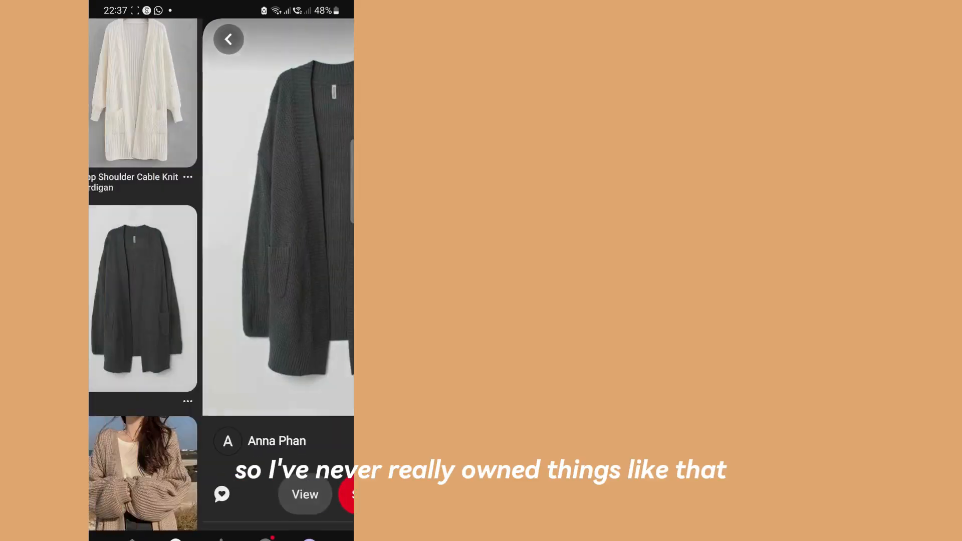
Download the brown SHEIN Open Front Longline Cardigan image and look through more long cardigan pins
scroll(220, 271, up, 4)
click(156, 300)
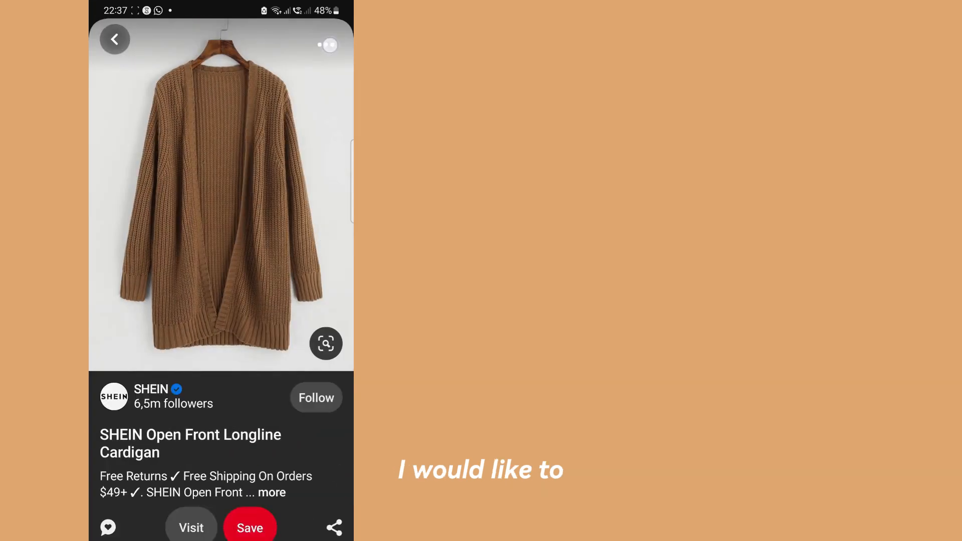
click(325, 44)
click(157, 410)
scroll(103, 303, down, 10)
scroll(279, 286, down, 10)
scroll(264, 347, down, 10)
scroll(284, 361, down, 5)
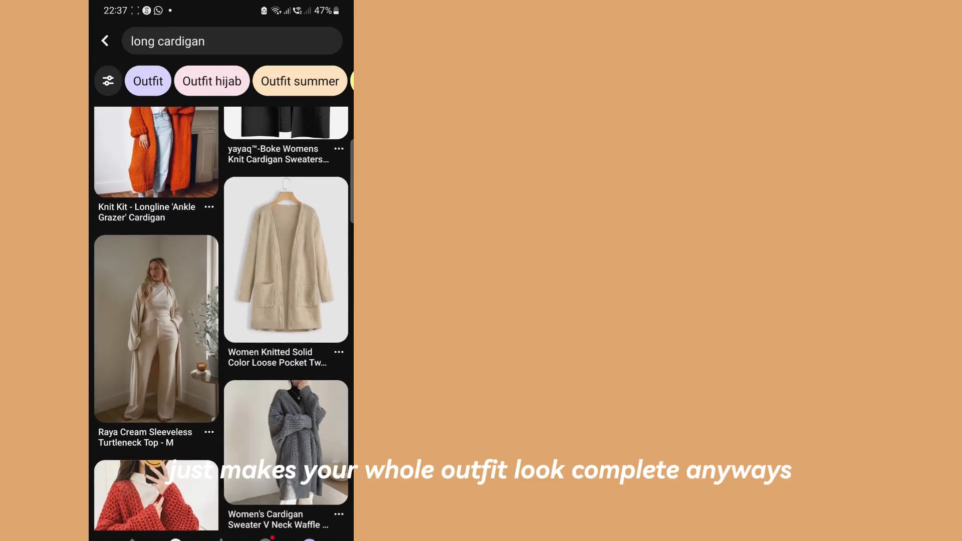
Search for "coatigan" and download the image of the light camel coatigan with two front pockets
scroll(318, 154, up, 4)
click(292, 40)
text(c)
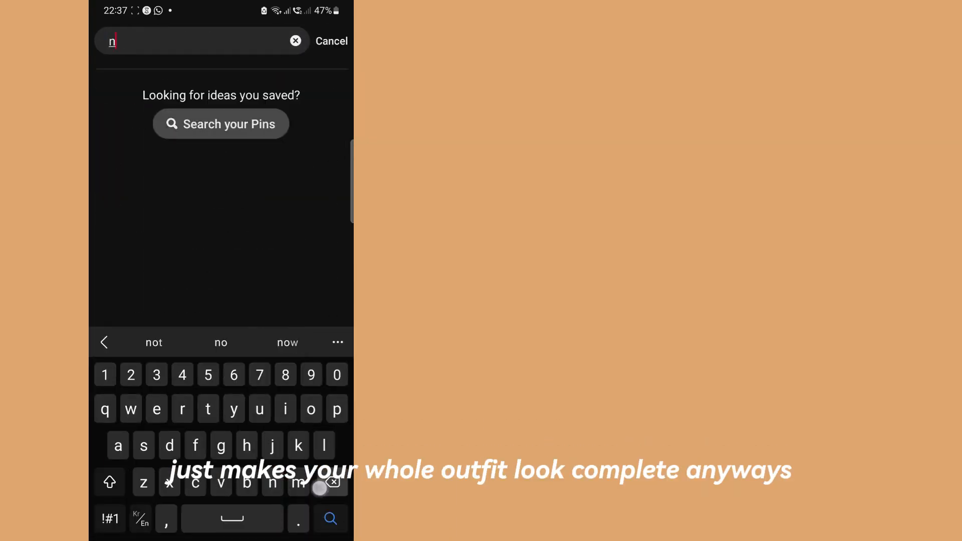
text(oatigan)
key(Return)
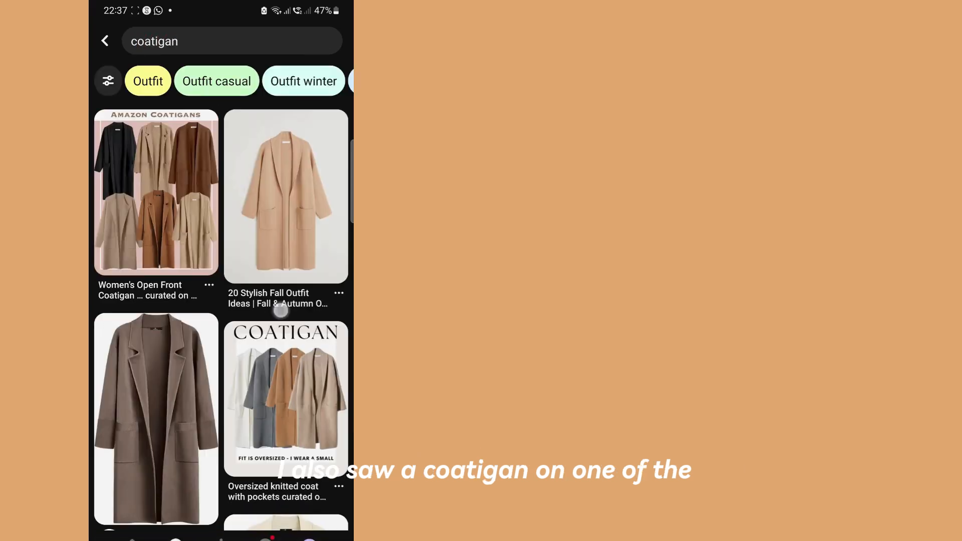
click(300, 204)
click(323, 43)
click(208, 410)
key(Escape)
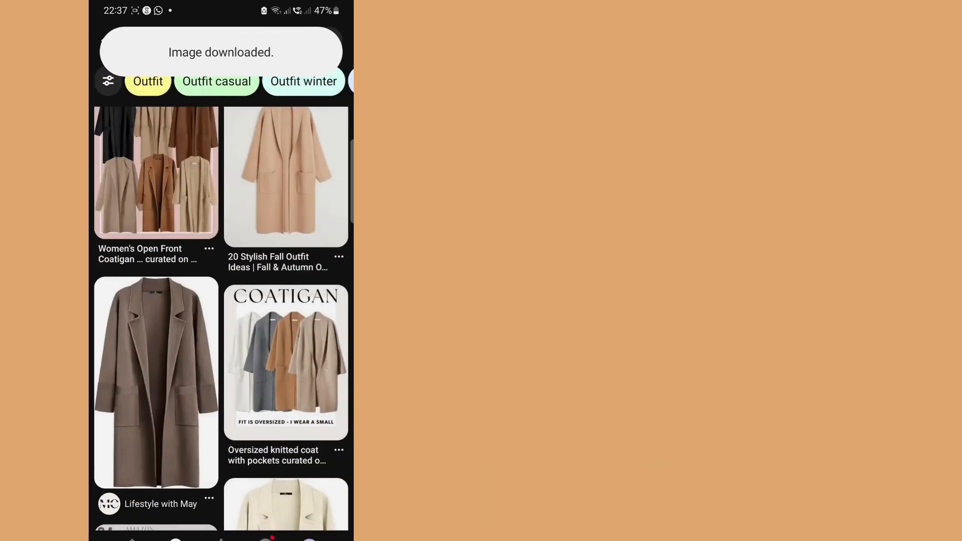
Search for "black dress" and look through the resulting dress pins
click(201, 41)
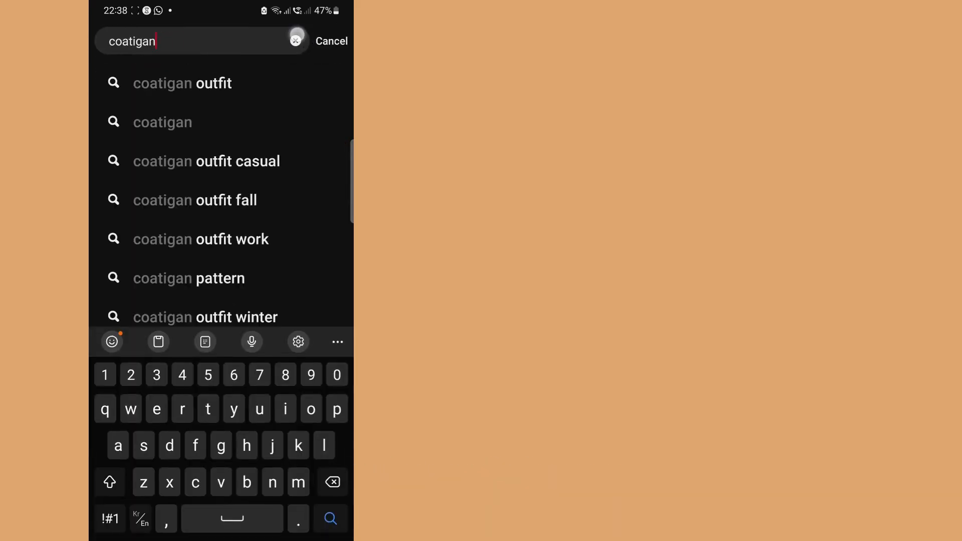
click(295, 41)
text(black dre)
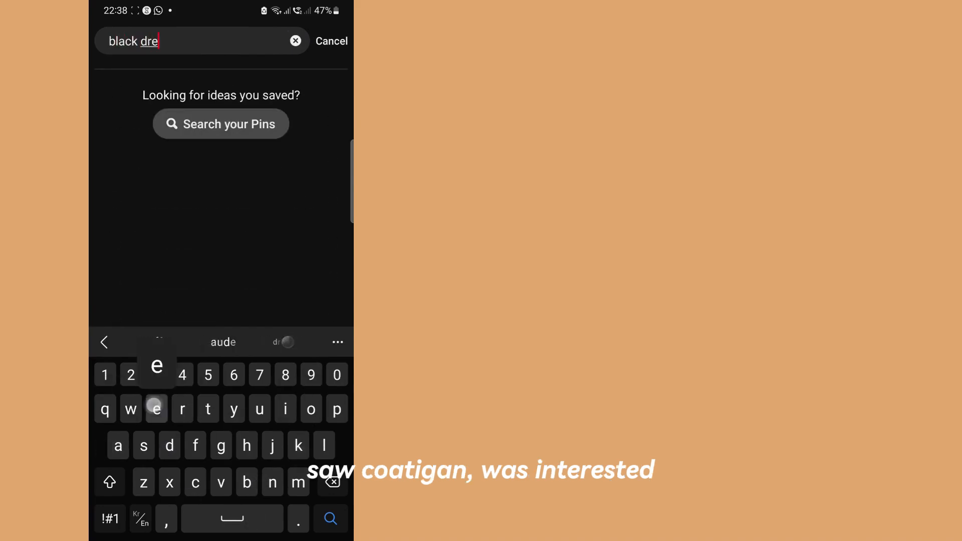
text(ss)
click(331, 519)
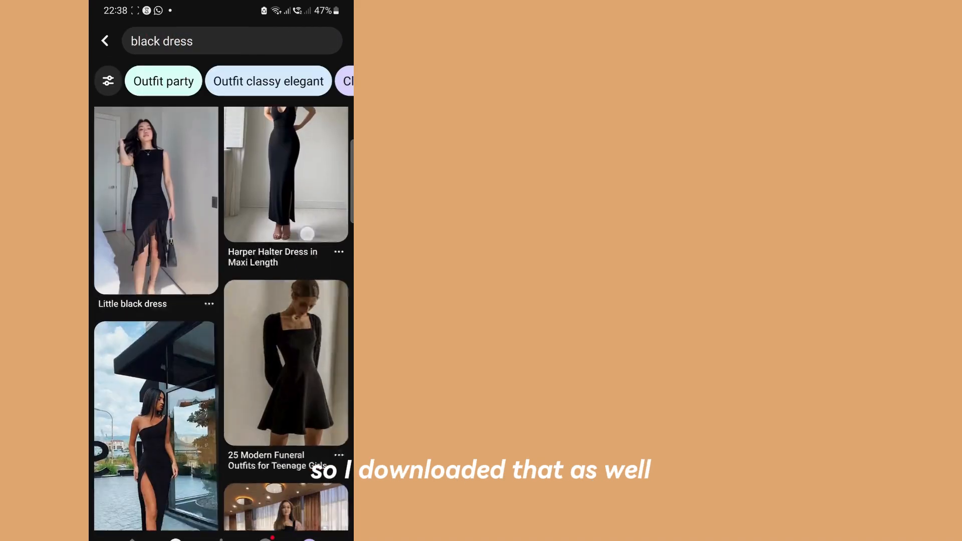
scroll(221, 319, down, 10)
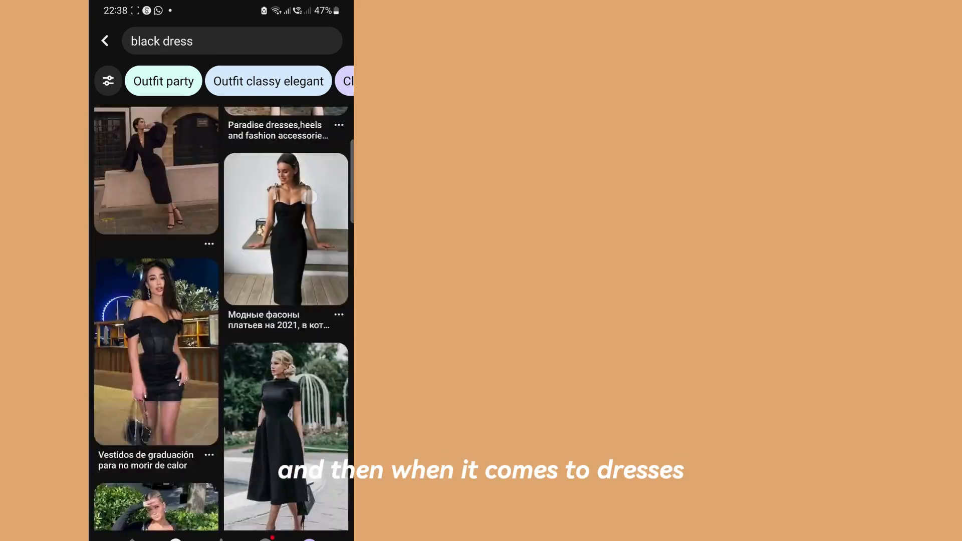
scroll(310, 197, down, 10)
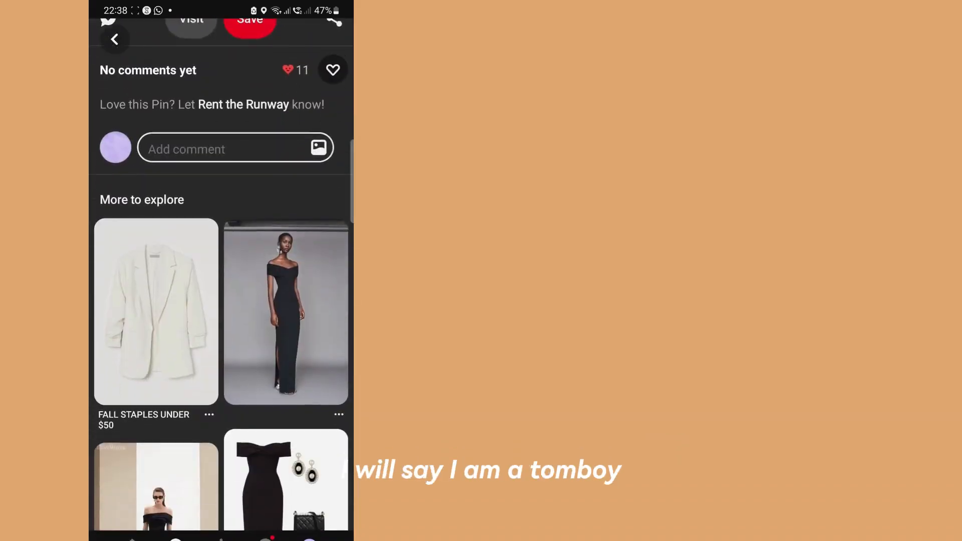
View the long black spaghetti-strap dress among the related pins and return to the suggestions
scroll(221, 281, down, 15)
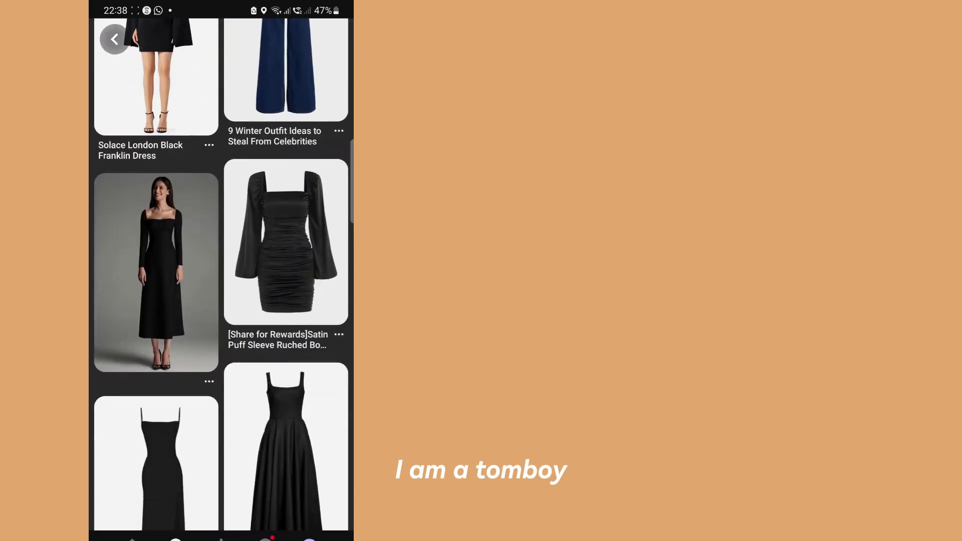
scroll(221, 281, down, 3)
click(155, 365)
scroll(221, 280, down, 10)
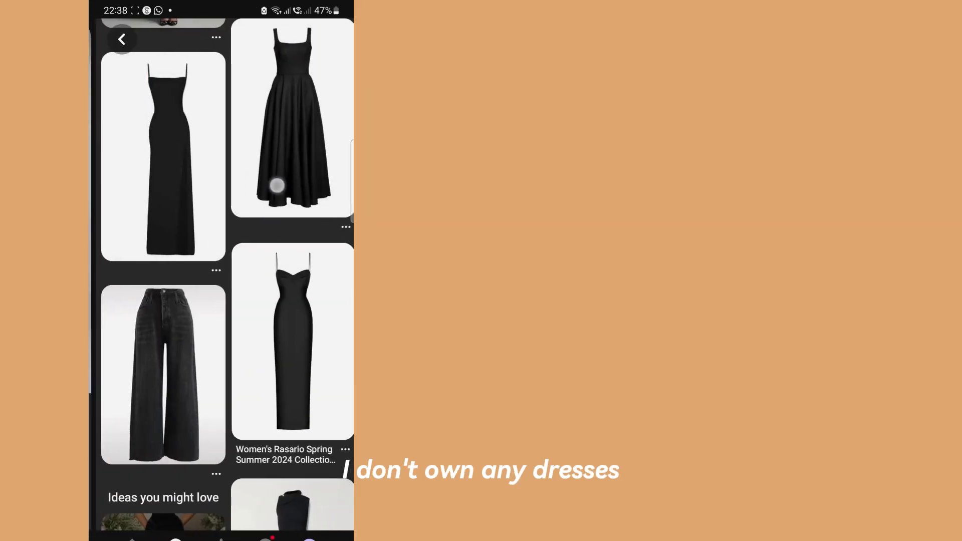
Browse further related dress pins and download a dress image
scroll(279, 211, up, 7)
click(156, 203)
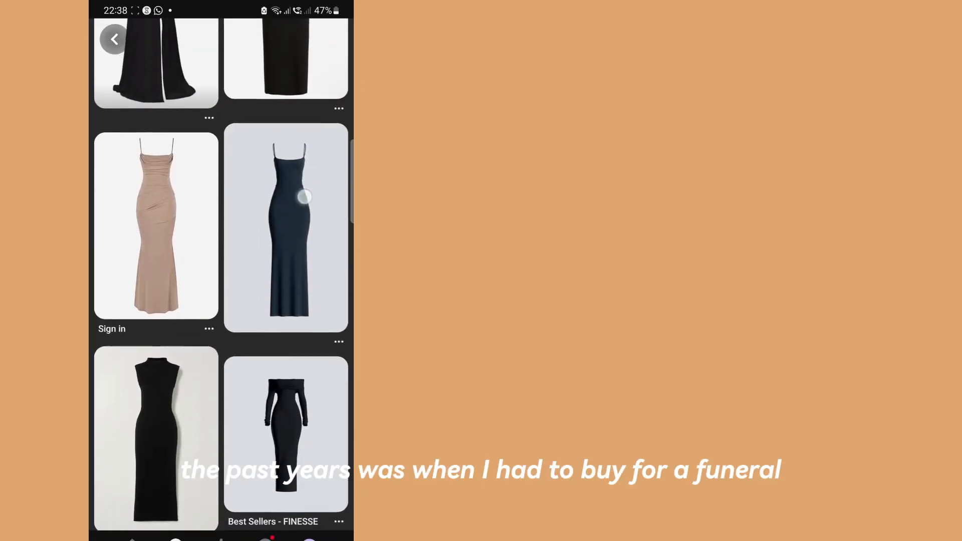
click(328, 41)
scroll(283, 233, down, 5)
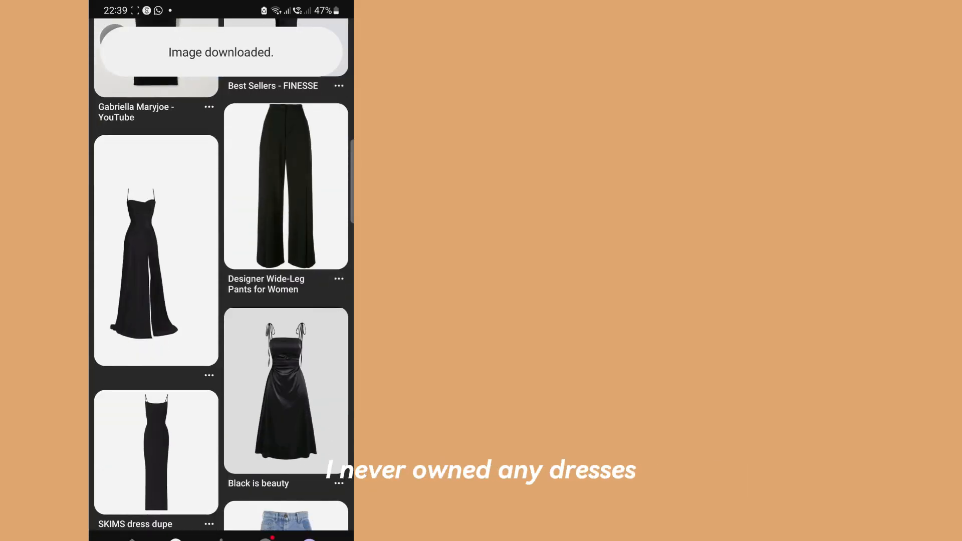
Browse the related dress pins and download the long black spaghetti-strap dress with a side slit
scroll(221, 301, down, 2)
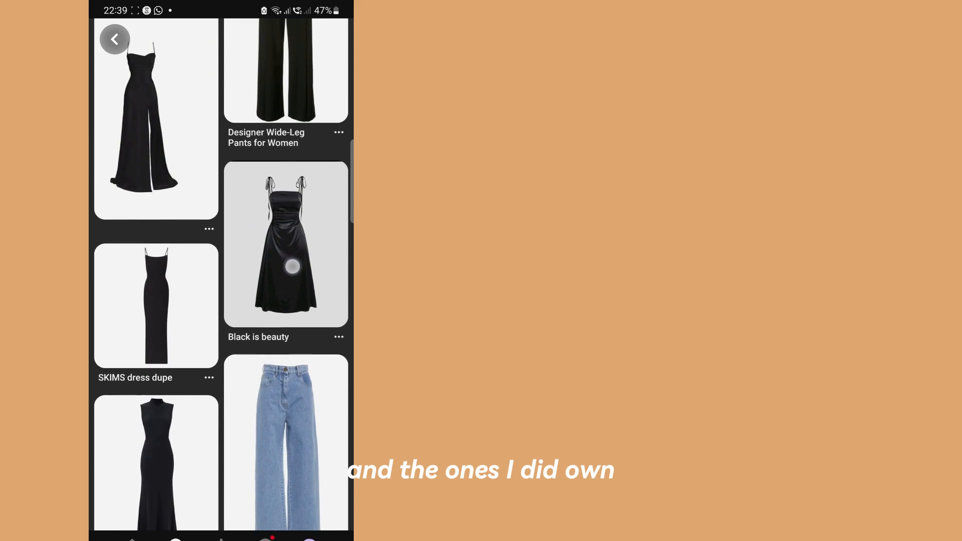
scroll(293, 265, up, 1)
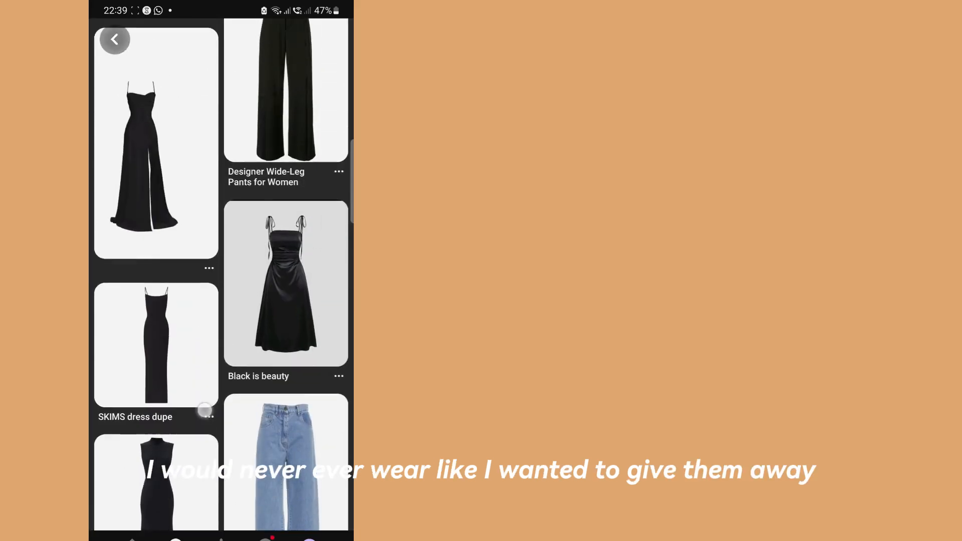
click(158, 411)
scroll(233, 334, down, 14)
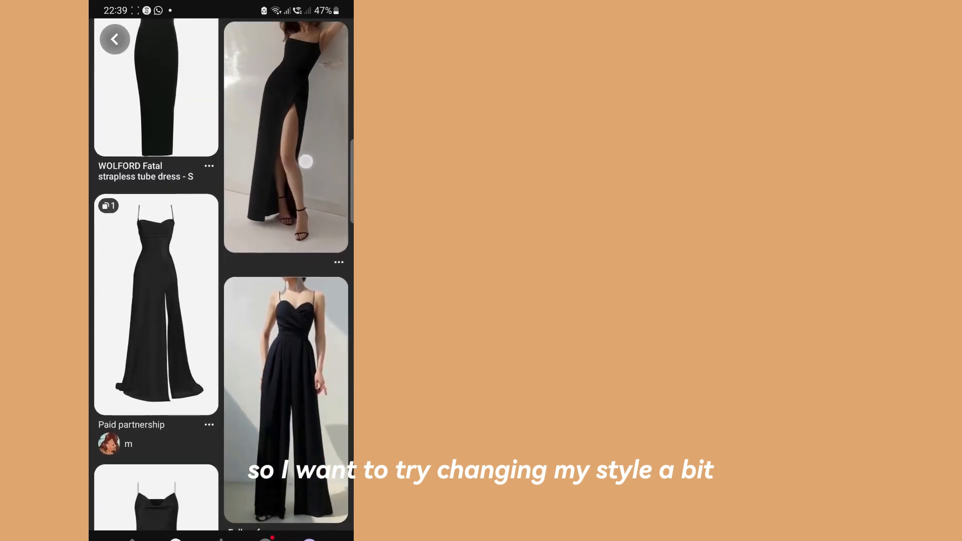
click(326, 45)
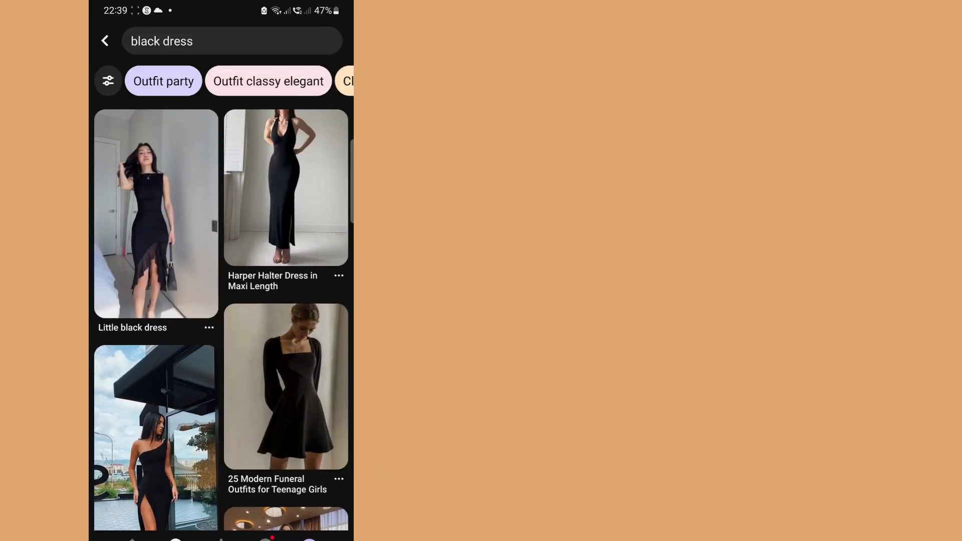
Search for "sundress" and look through the pins related to the navy bustier sundress
click(201, 41)
text(aundress)
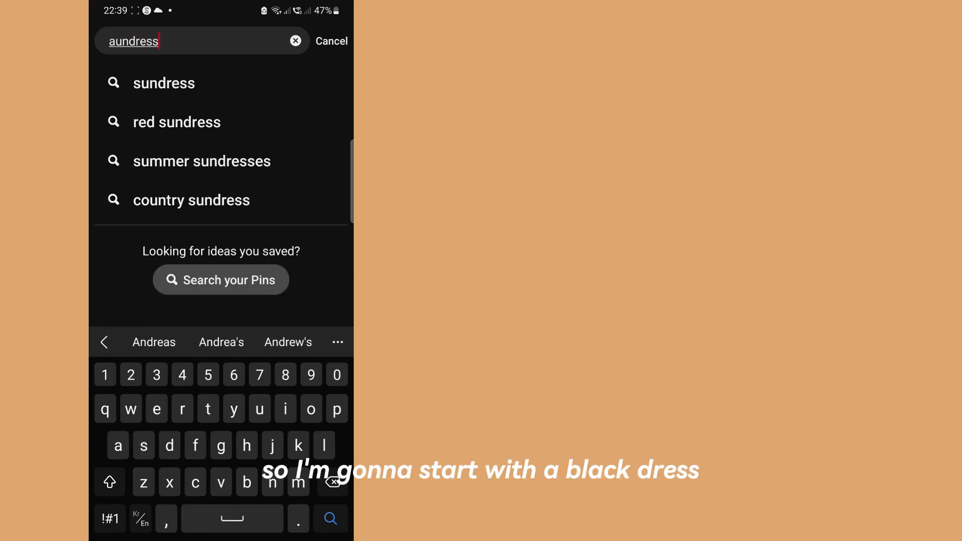
drag(284, 359, 224, 276)
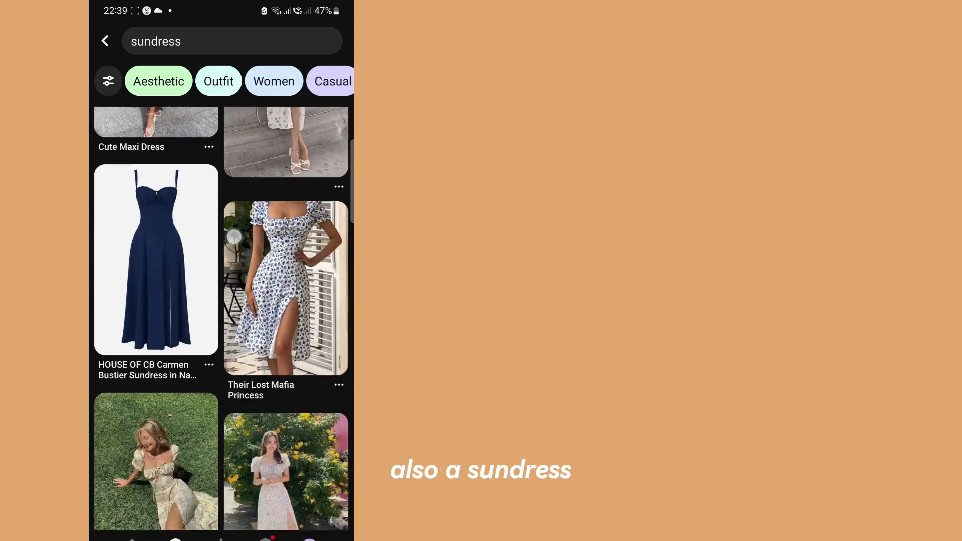
click(187, 282)
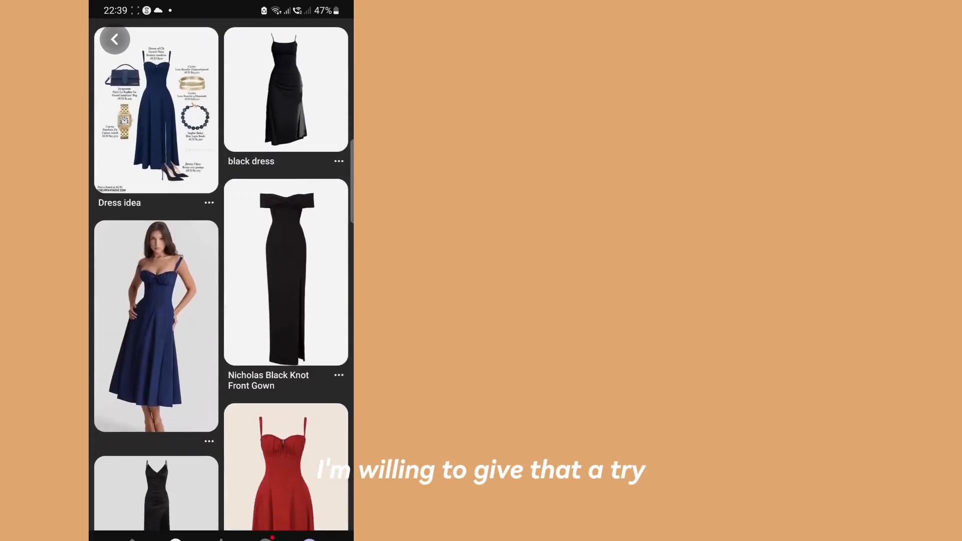
drag(280, 426, 271, 290)
click(115, 39)
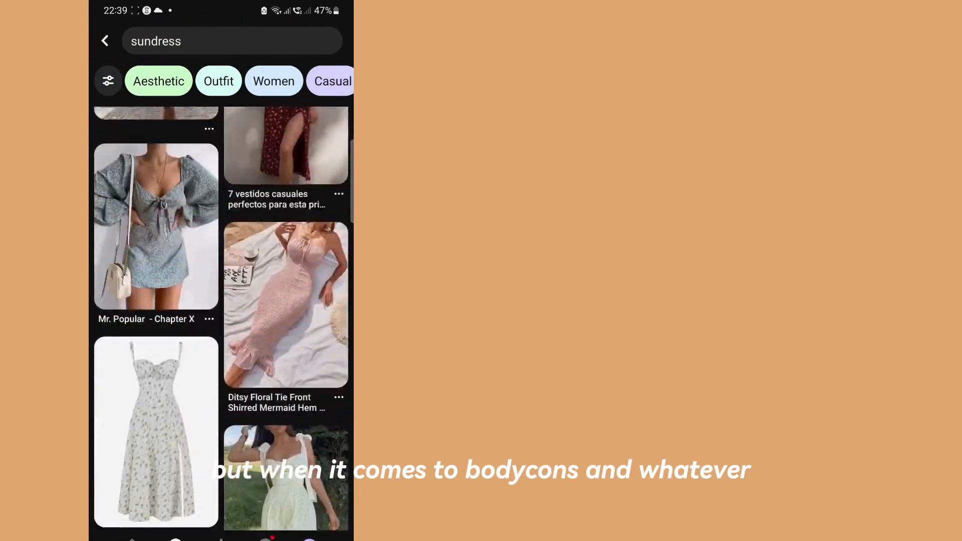
Look through the pins related to the pale floral sundress and download its image
click(188, 331)
drag(288, 426, 281, 261)
drag(295, 410, 318, 168)
drag(306, 391, 310, 182)
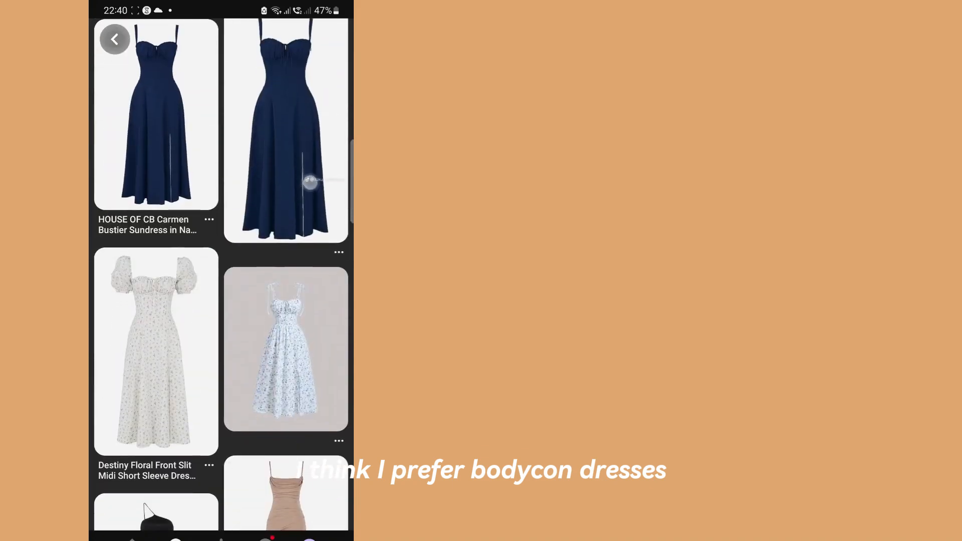
drag(310, 250, 315, 361)
drag(306, 426, 305, 165)
drag(305, 261, 306, 401)
click(326, 44)
click(194, 420)
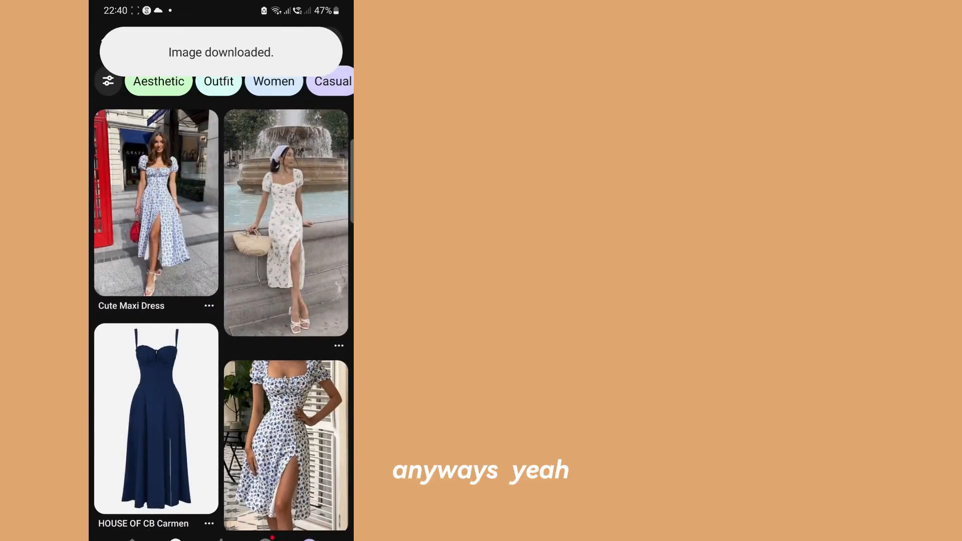
Search for "boots" and look through the resulting boot pins
click(176, 41)
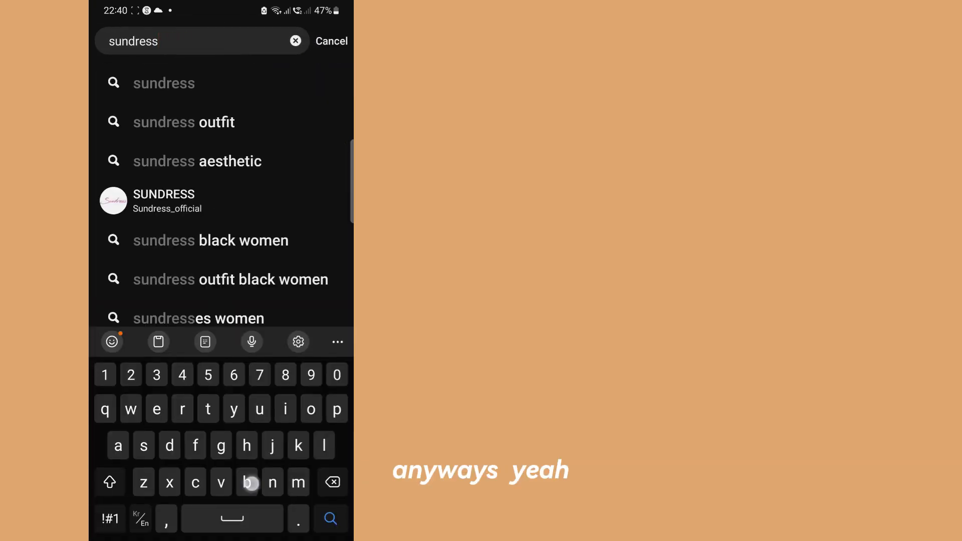
text(boots)
click(295, 40)
text(boots)
key(Return)
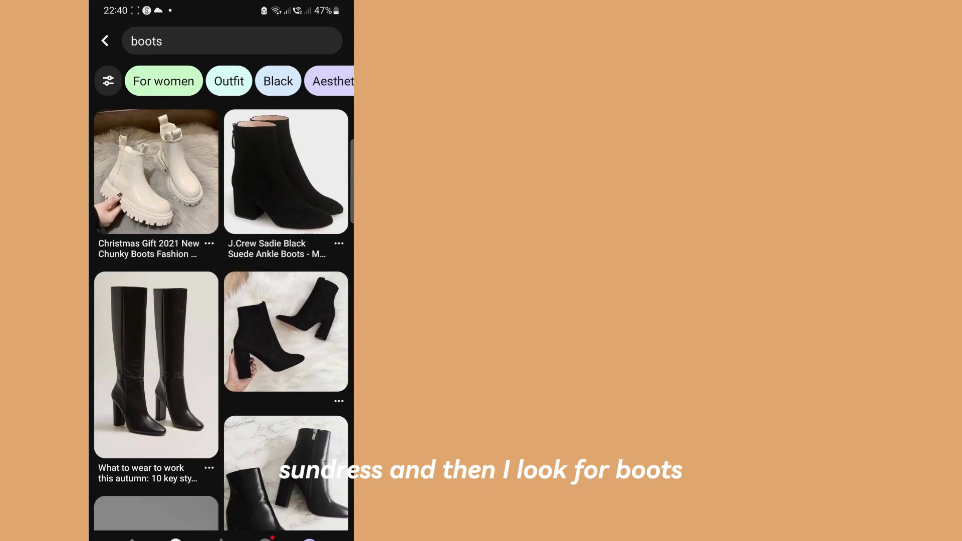
scroll(285, 368, down, 6)
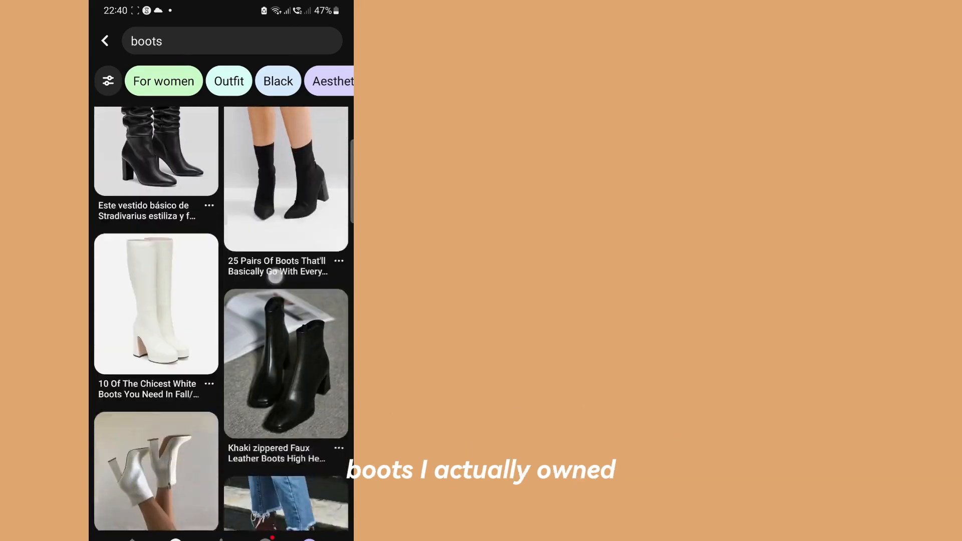
scroll(278, 303, down, 5)
Switch to the Gallery to check the saved capsule wardrobe charts, and return to the Pinterest boots results
drag(260, 538, 274, 455)
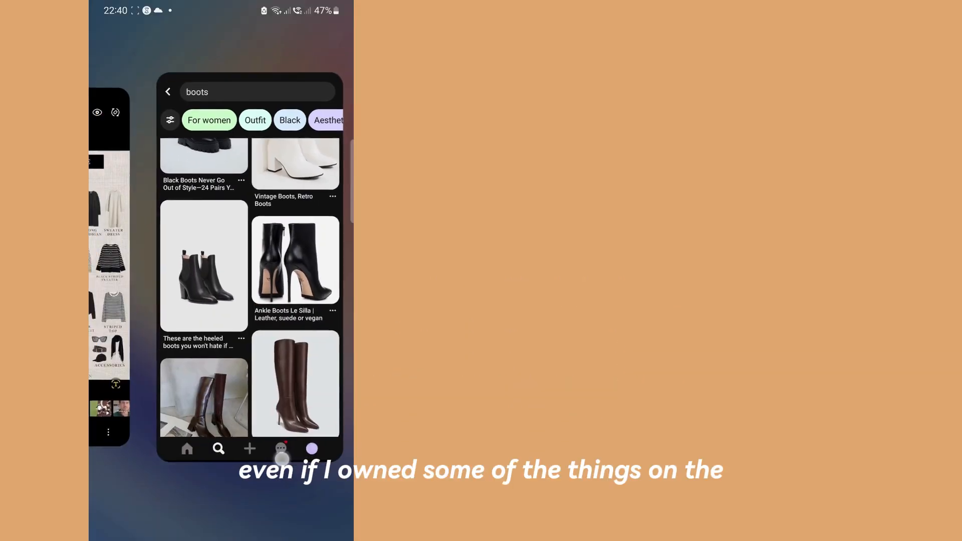
click(252, 261)
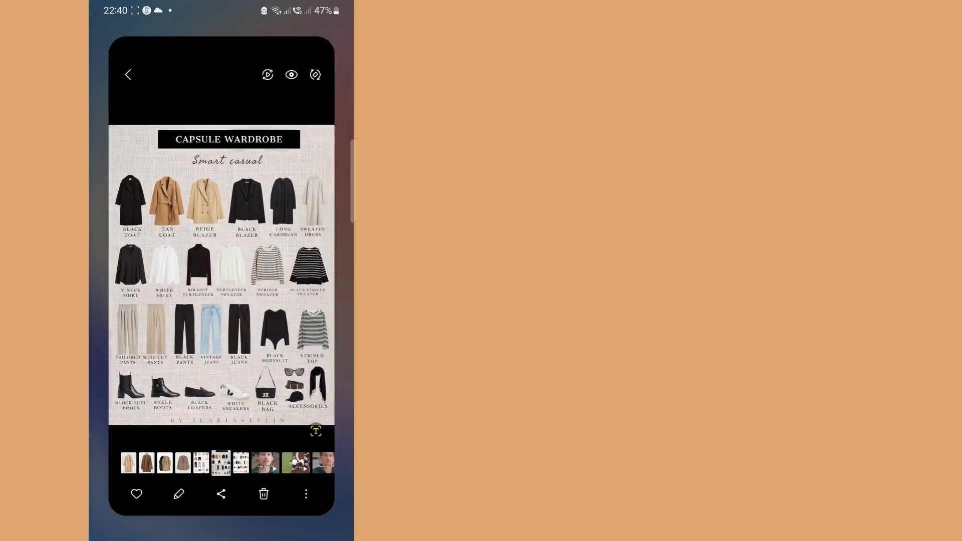
drag(269, 394, 130, 396)
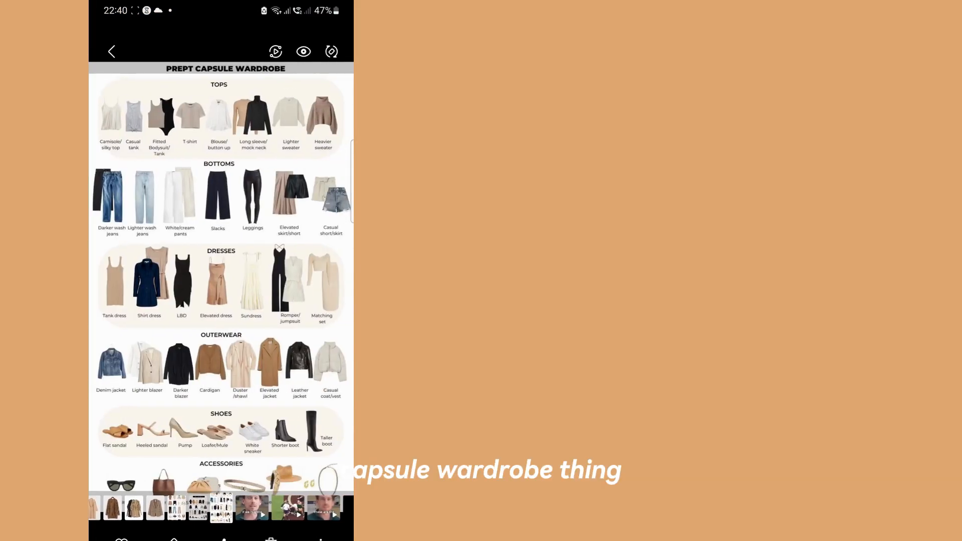
click(221, 281)
drag(221, 539, 223, 451)
click(161, 279)
Examine the black block-heel ankle boots and the chunky black boots with their related pins
scroll(221, 319, down, 5)
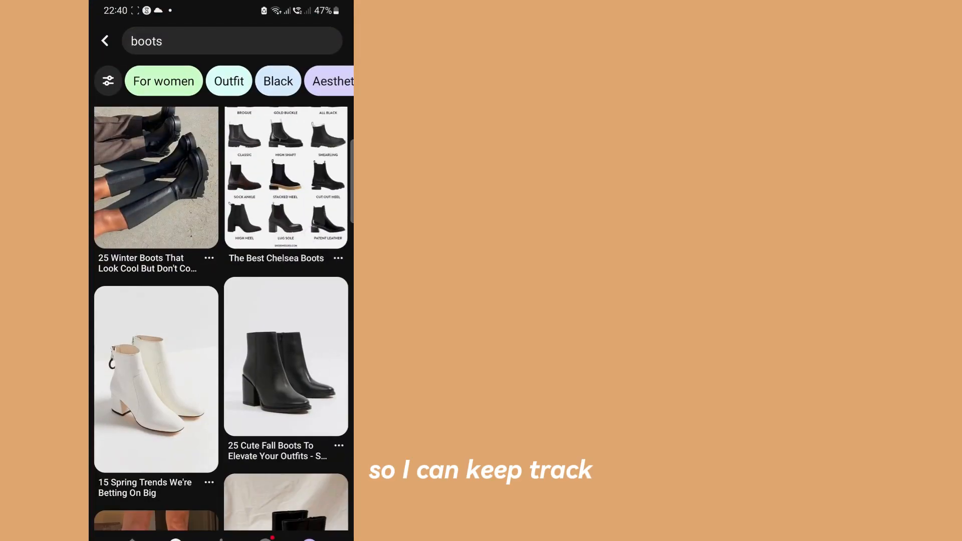
click(286, 356)
drag(90, 280, 165, 280)
scroll(281, 340, down, 7)
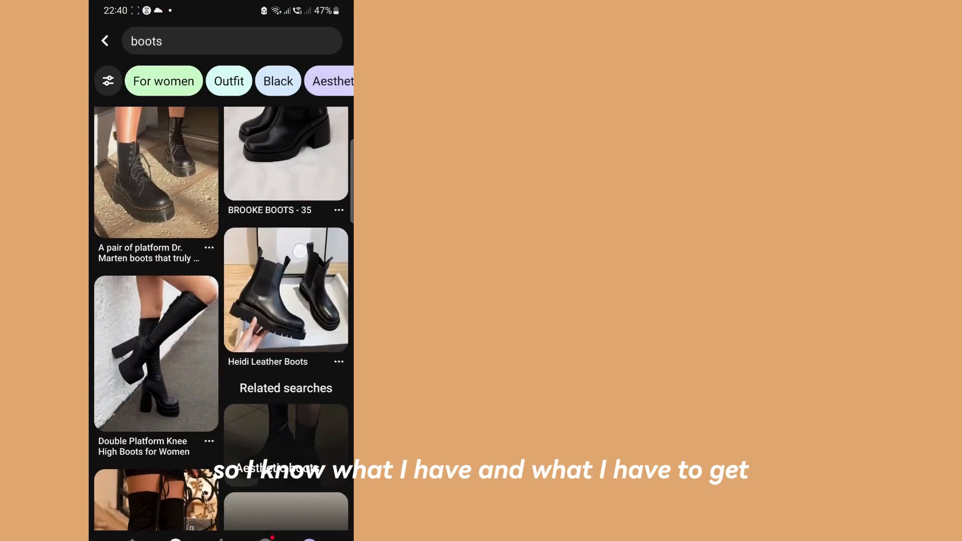
click(286, 130)
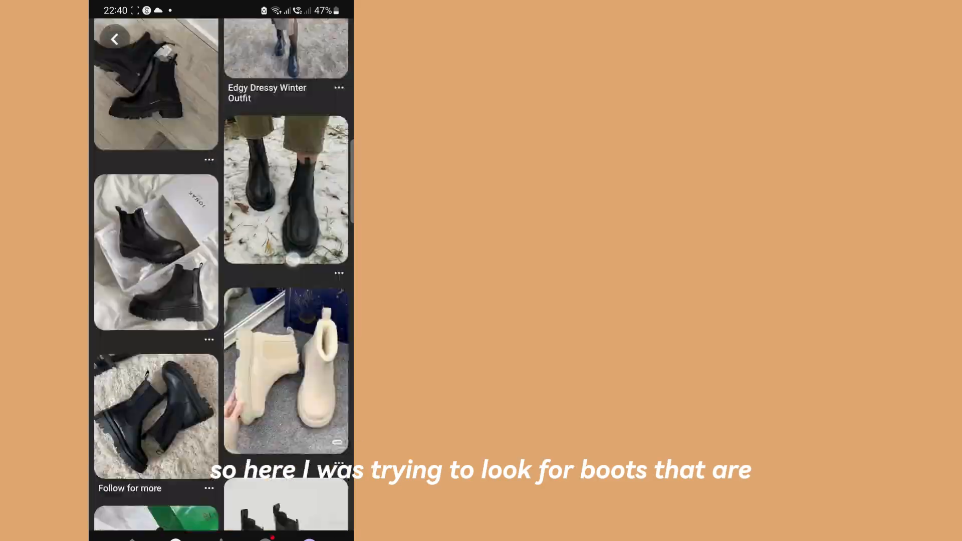
scroll(297, 273, down, 2)
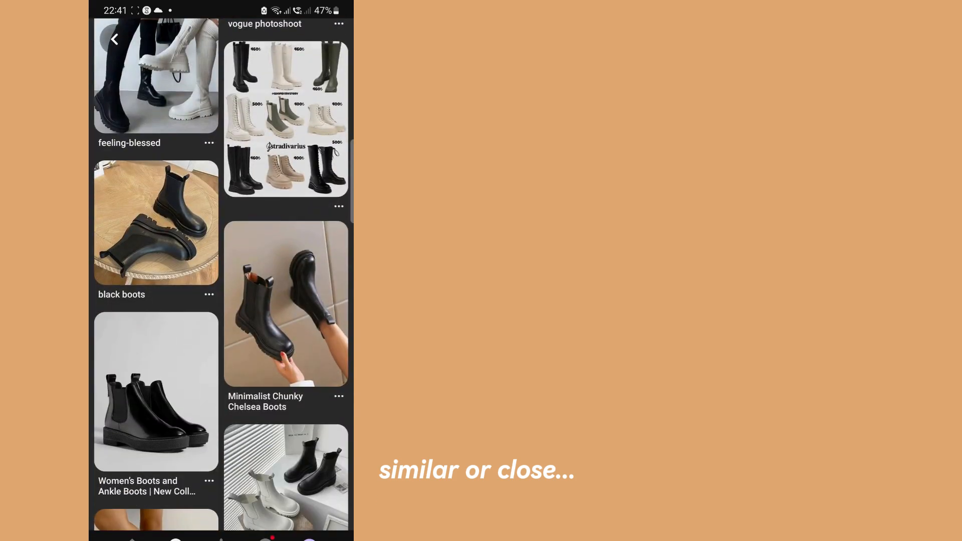
Browse the related combat boot pins and download the image of the black lace-up boots on a grey background
scroll(221, 275, down, 5)
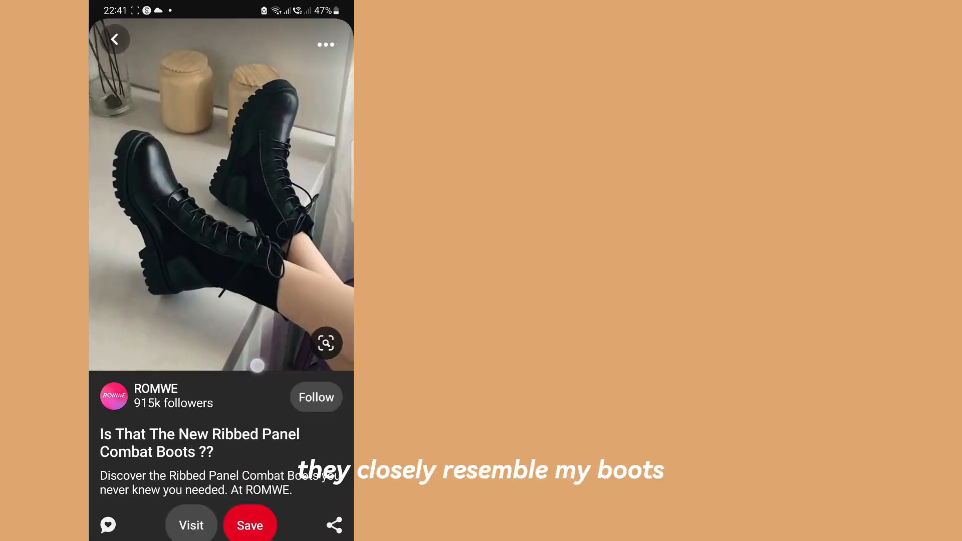
scroll(271, 338, down, 2)
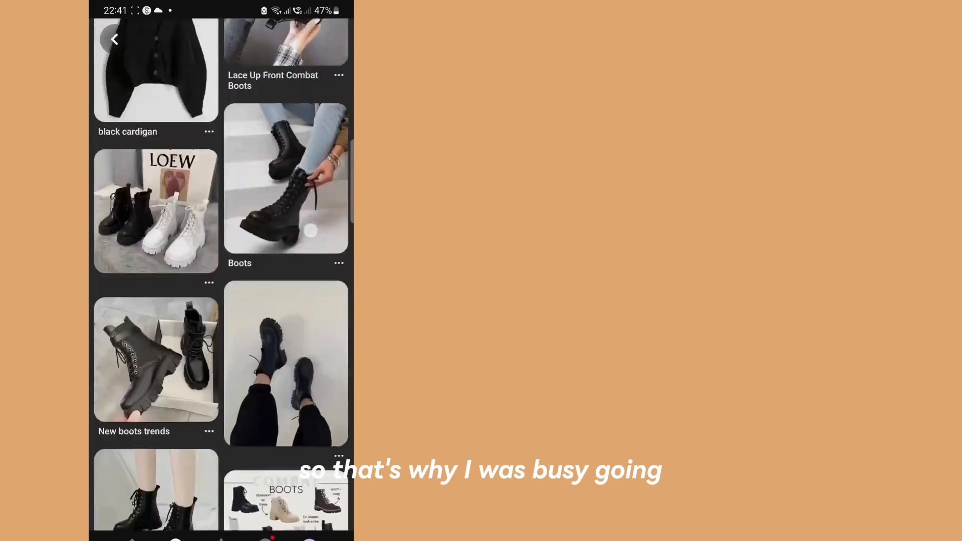
scroll(292, 370, down, 4)
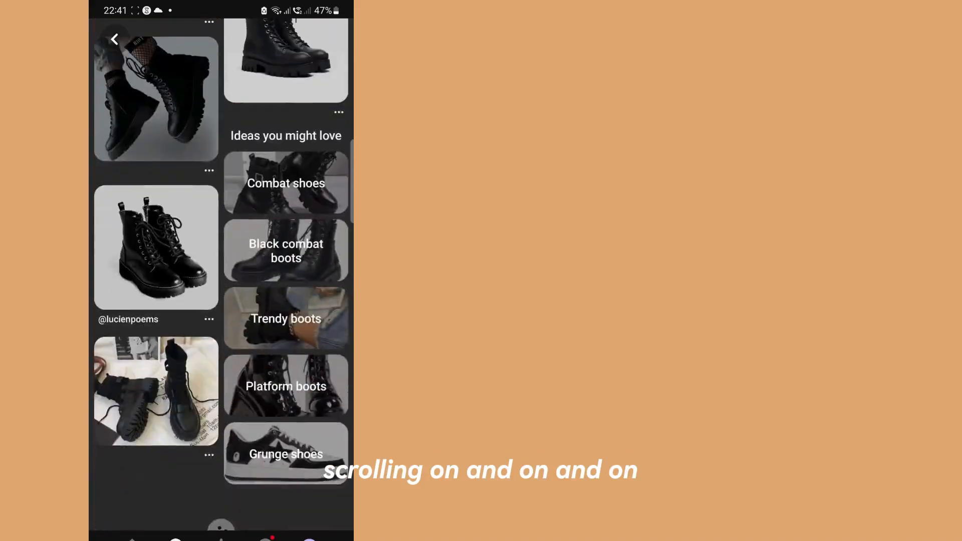
click(326, 45)
click(212, 408)
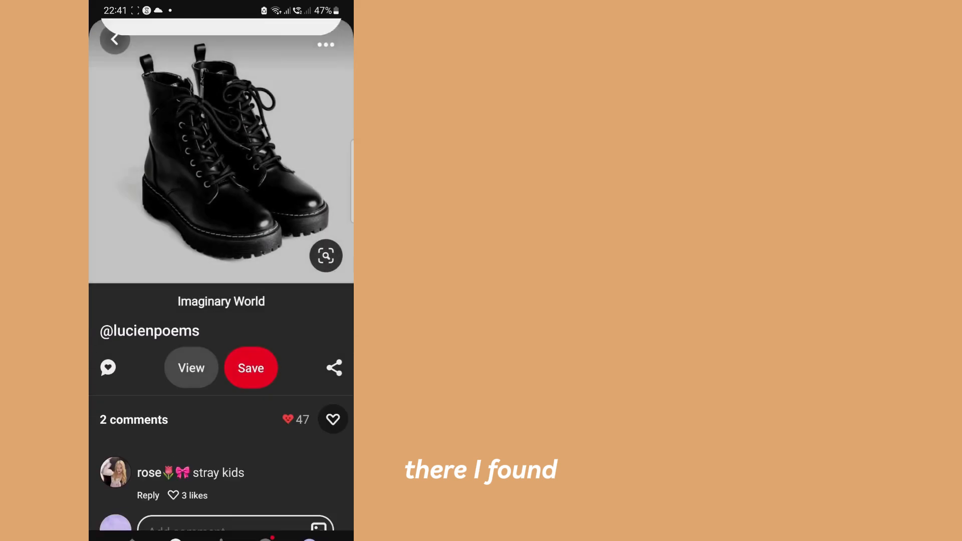
Search for "white sneakers" and download the image of the white Nike Men's Air Max Fusion Running Shoe pin
scroll(133, 327, down, 10)
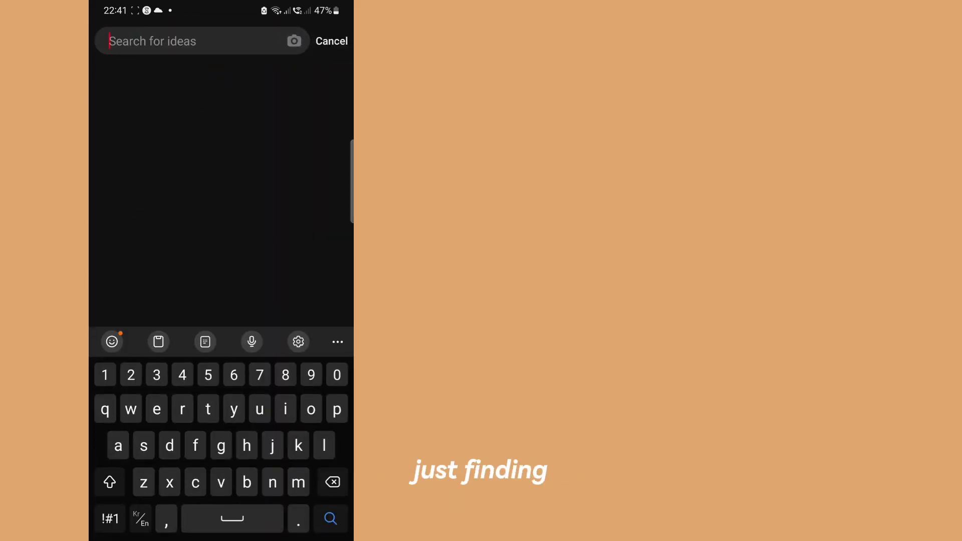
text(white aneakers)
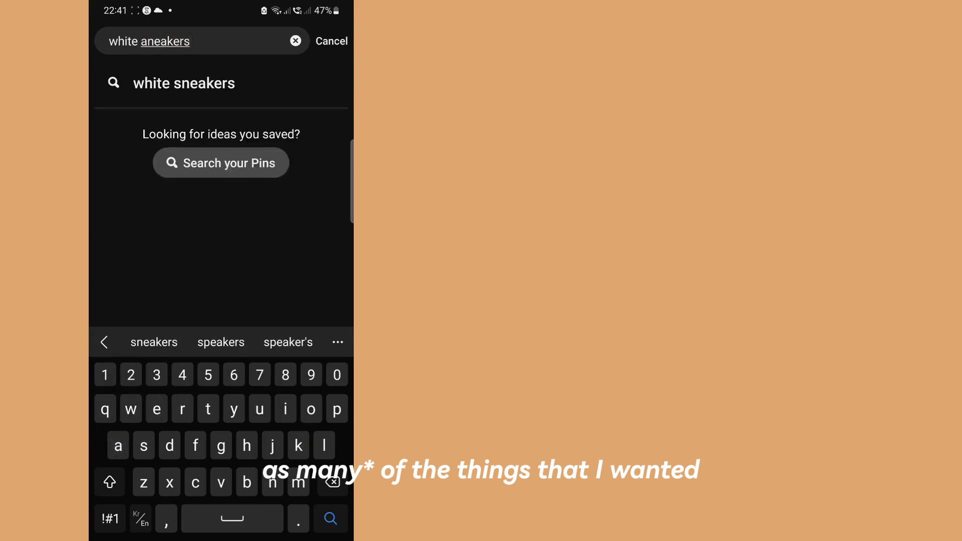
click(184, 83)
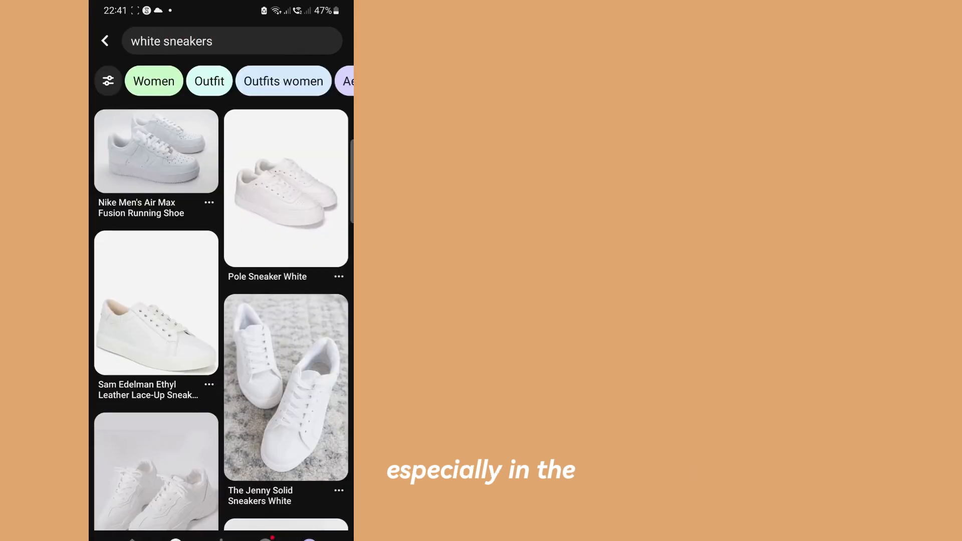
scroll(270, 344, up, 2)
click(279, 219)
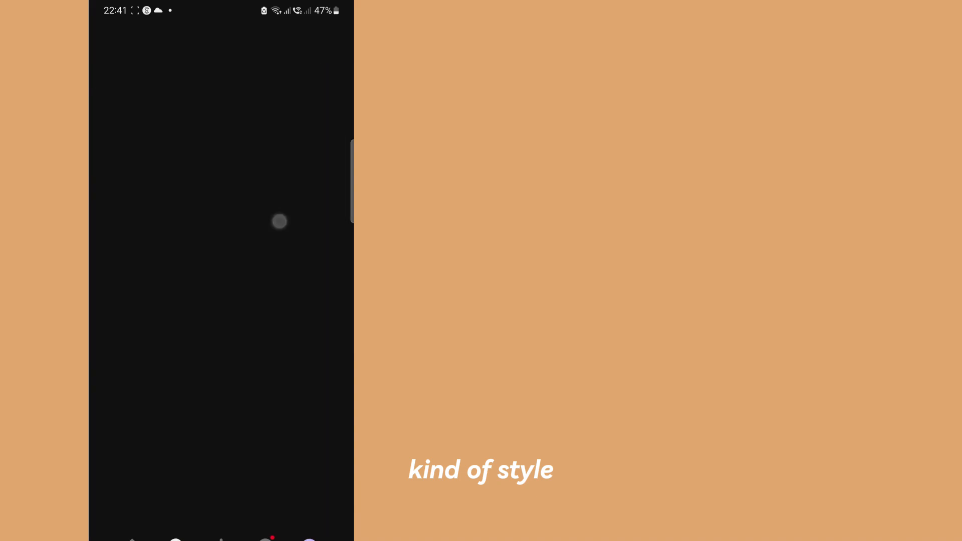
click(326, 45)
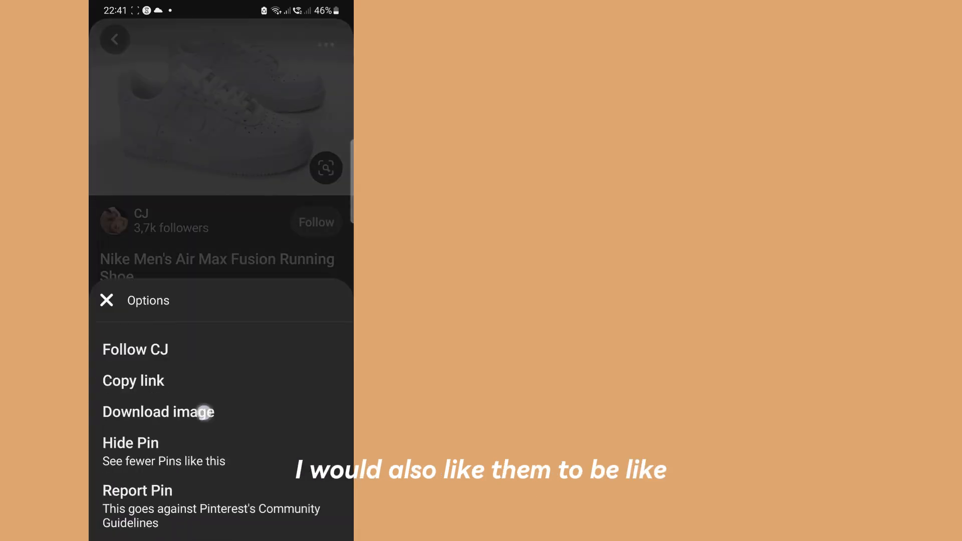
click(156, 410)
Leave Pinterest and open the remove.bg app from the phone's app list
scroll(221, 301, down, 5)
key(Escape)
drag(225, 537, 338, 451)
drag(226, 538, 225, 426)
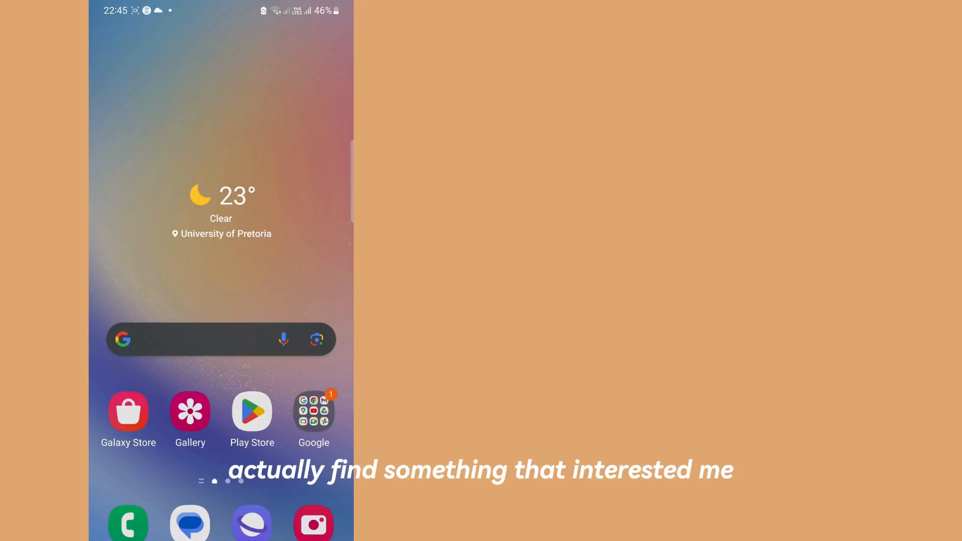
drag(221, 401, 221, 200)
drag(301, 301, 126, 301)
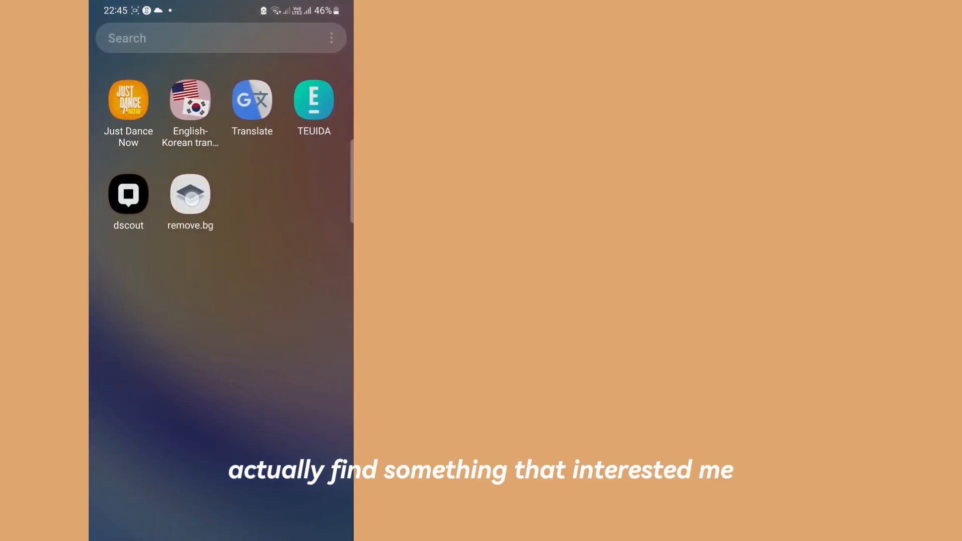
click(191, 193)
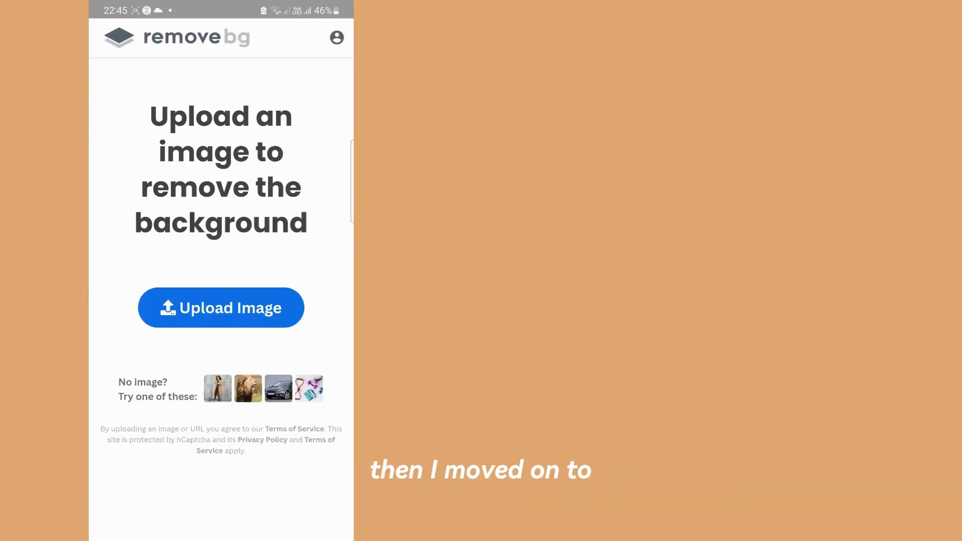
Upload the downloaded taupe single-button blazer image to have its background removed
click(221, 307)
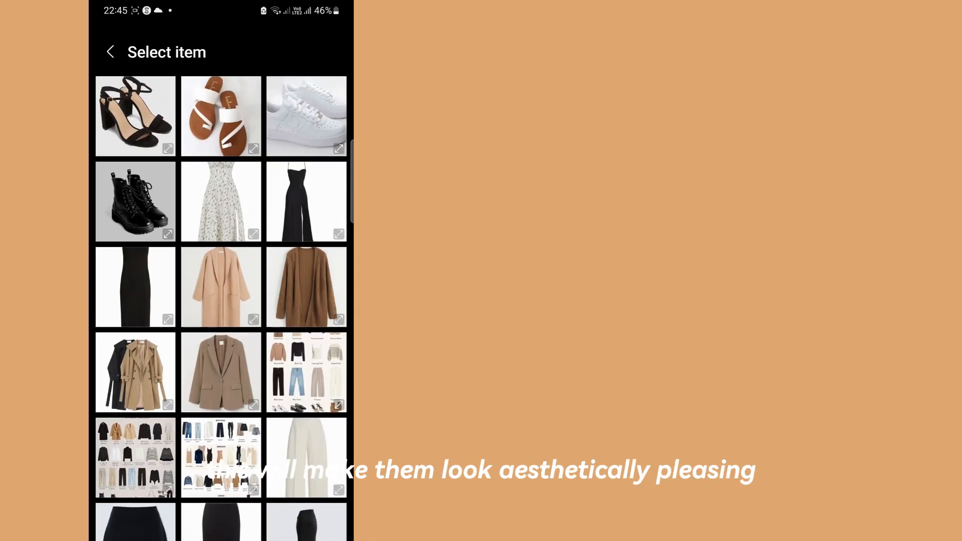
scroll(221, 308, down, 6)
scroll(221, 308, up, 6)
scroll(221, 308, down, 10)
scroll(221, 307, up, 10)
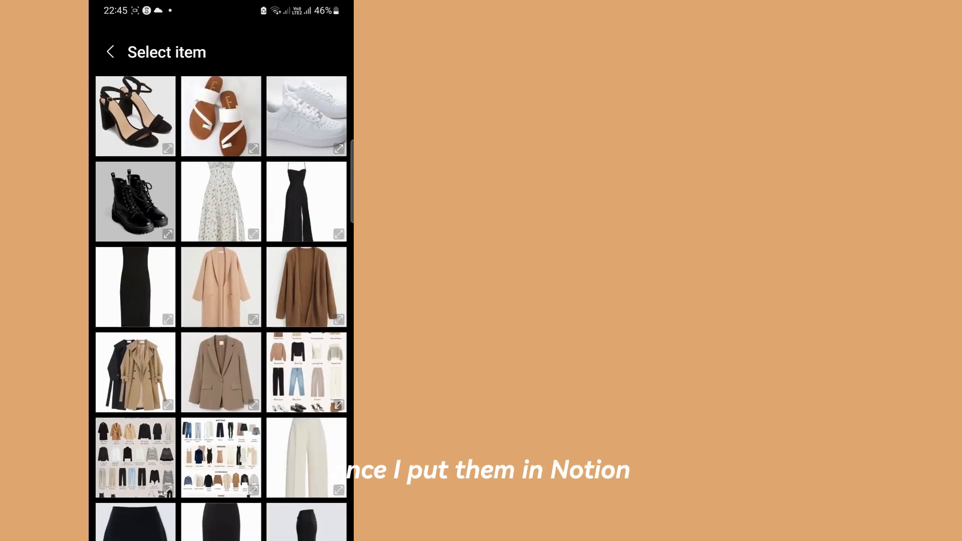
click(221, 372)
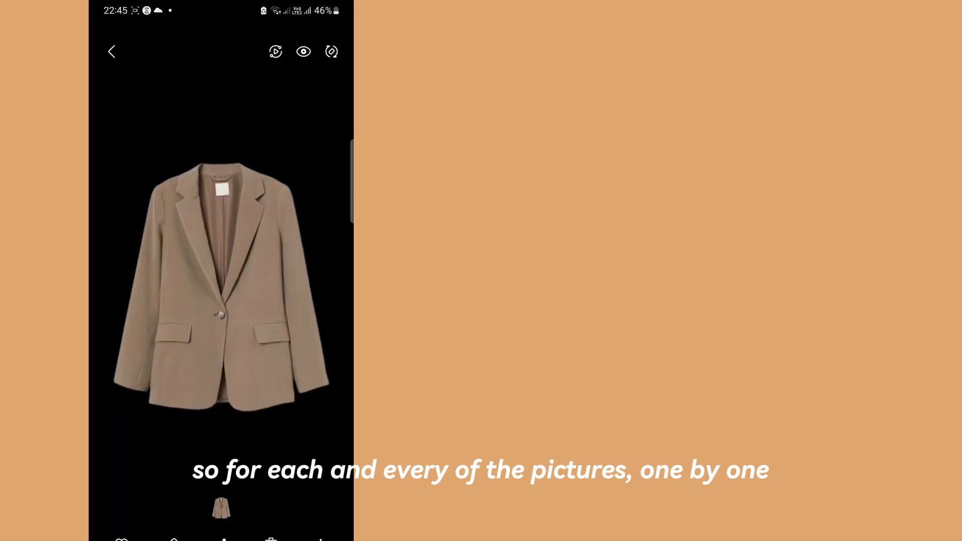
Return to remove.bg, upload the image of the black and beige trench coats, and download its background-free version
drag(301, 501, 329, 516)
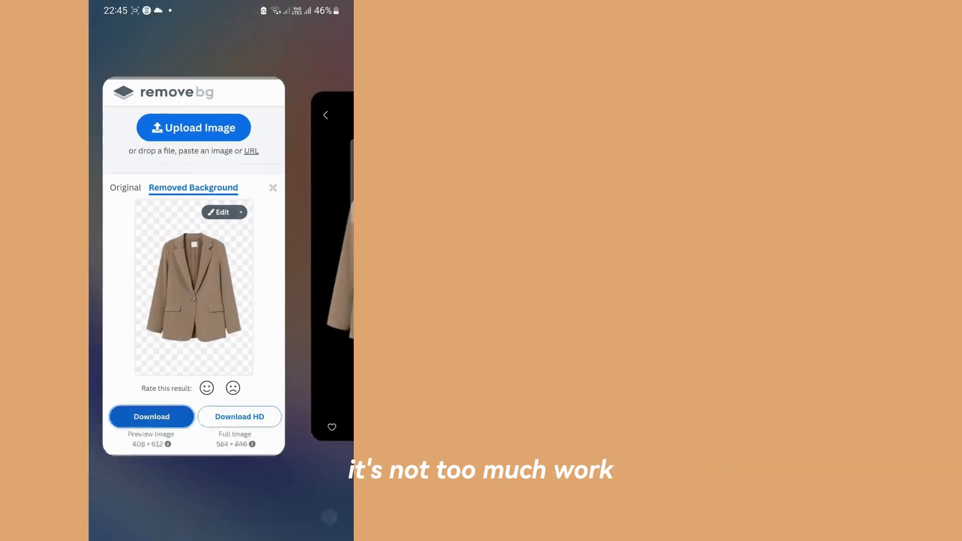
click(221, 89)
scroll(221, 301, down, 2)
click(307, 228)
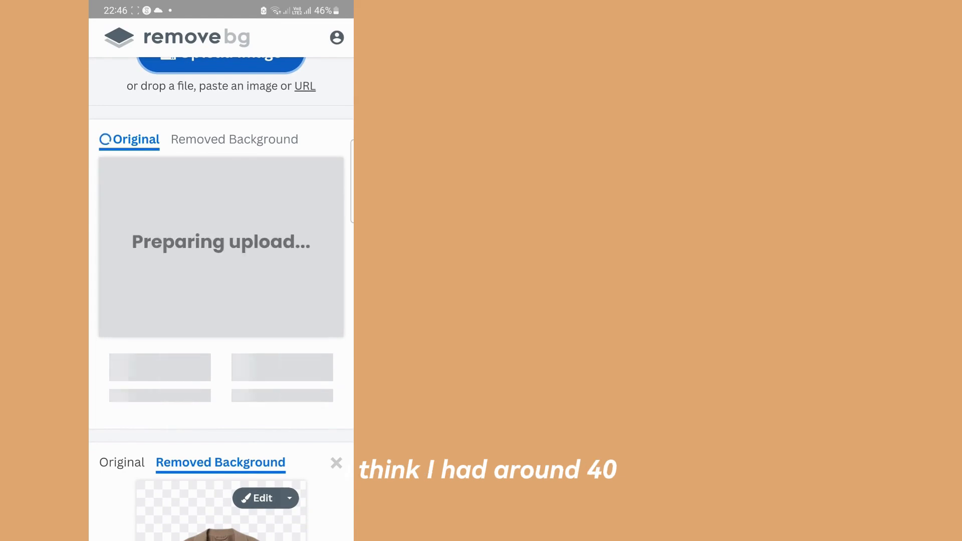
mouse_move(281, 304)
mouse_down()
mouse_move(281, 266)
mouse_move(280, 305)
mouse_up()
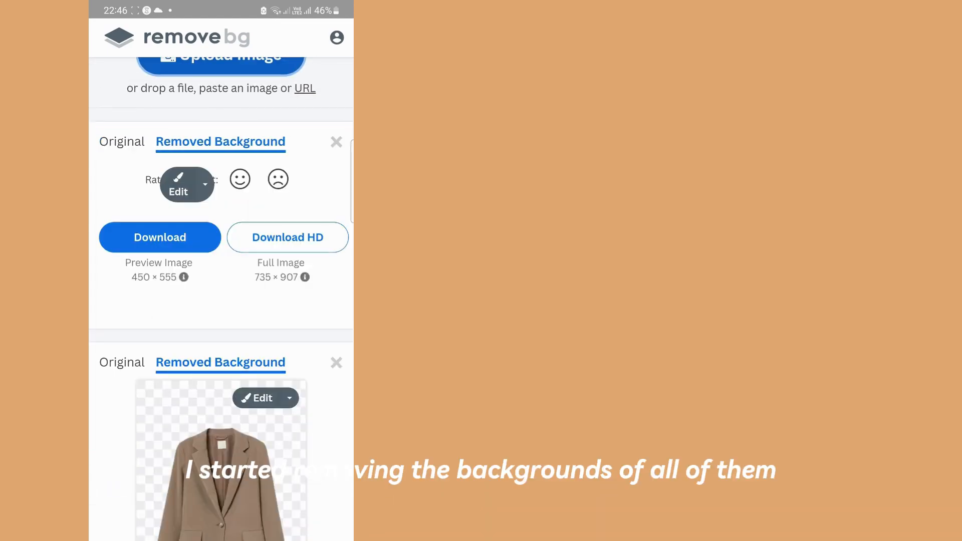
drag(221, 301, 221, 335)
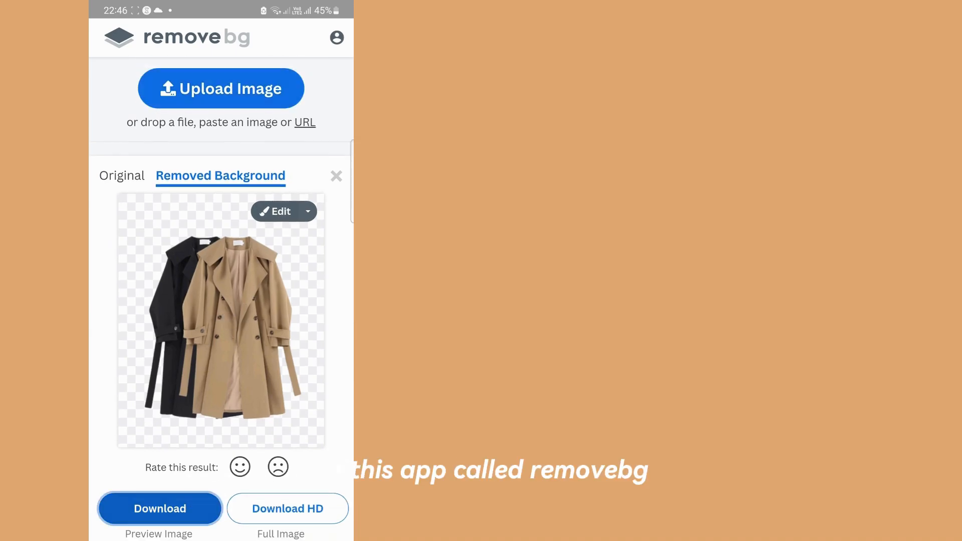
Upload the brown knit open-front cardigan image from the gallery to remove.bg and download the background-free result
drag(200, 536, 345, 535)
click(221, 89)
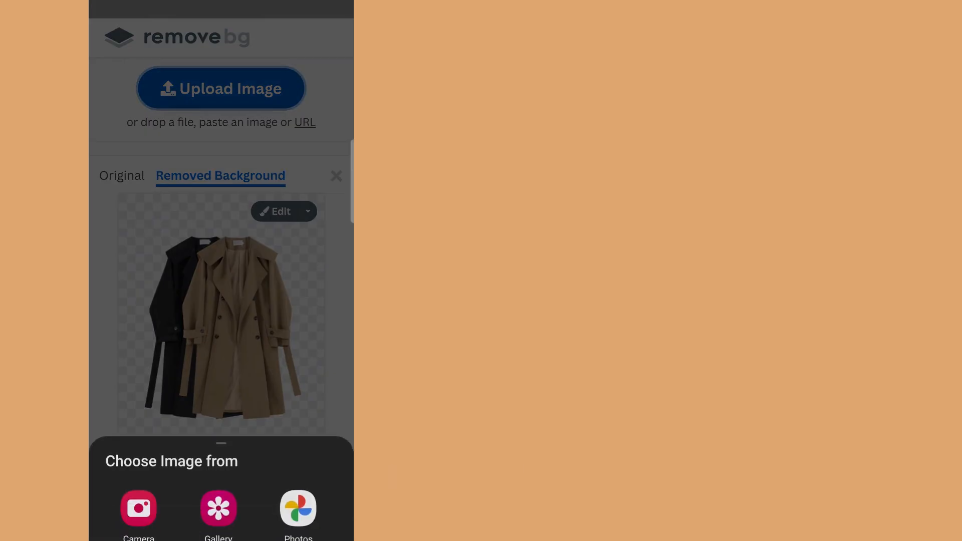
click(218, 508)
click(306, 372)
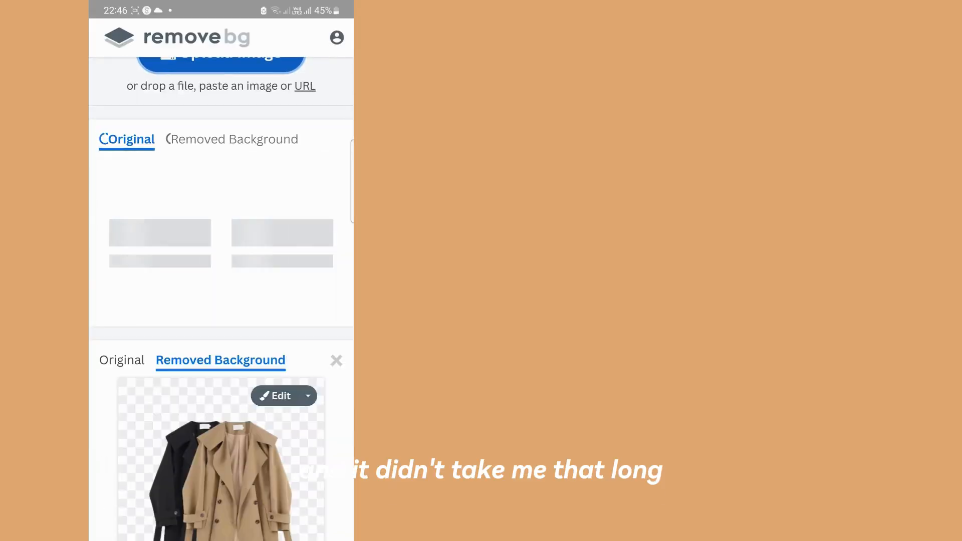
click(186, 461)
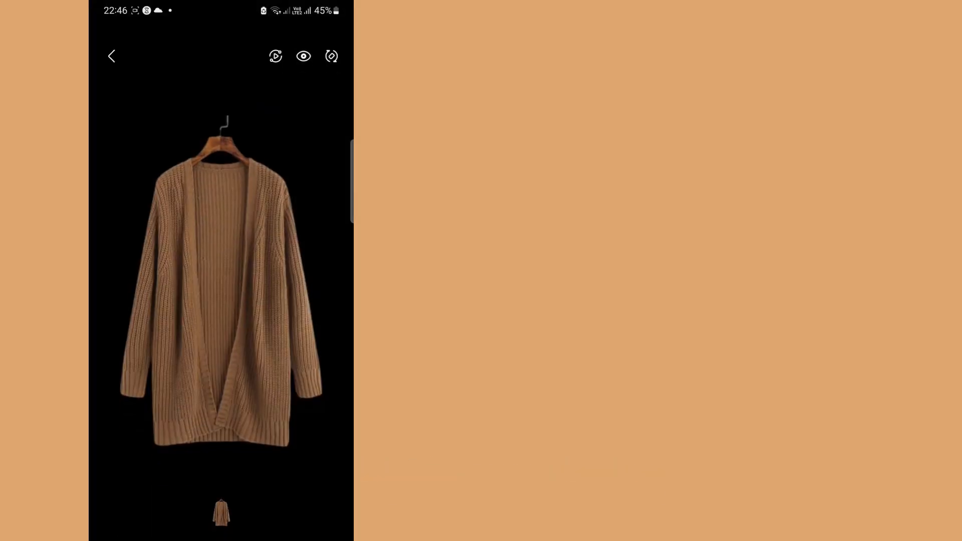
Upload the long camel coat image from the gallery to remove.bg and download the background-free result
drag(220, 536, 346, 476)
scroll(246, 300, up, 1)
click(221, 88)
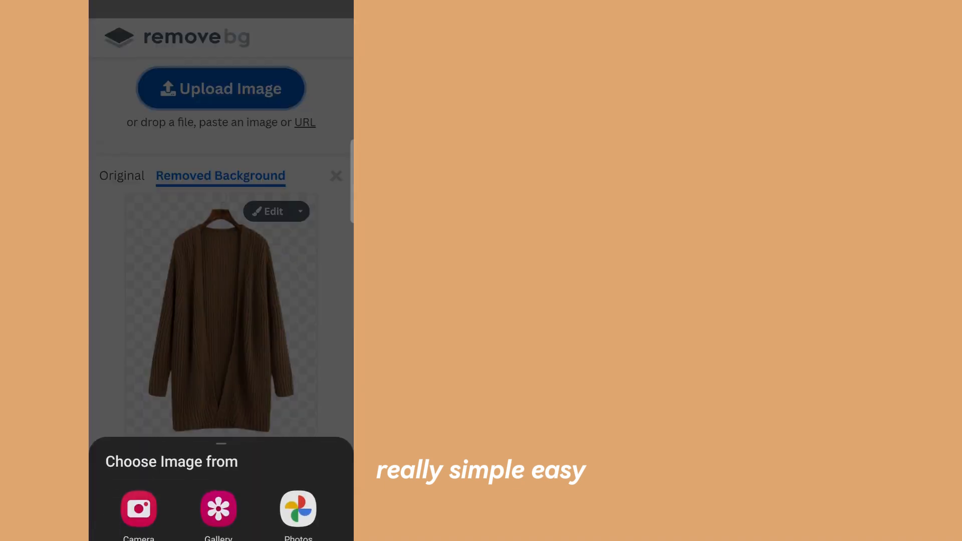
click(219, 510)
click(305, 380)
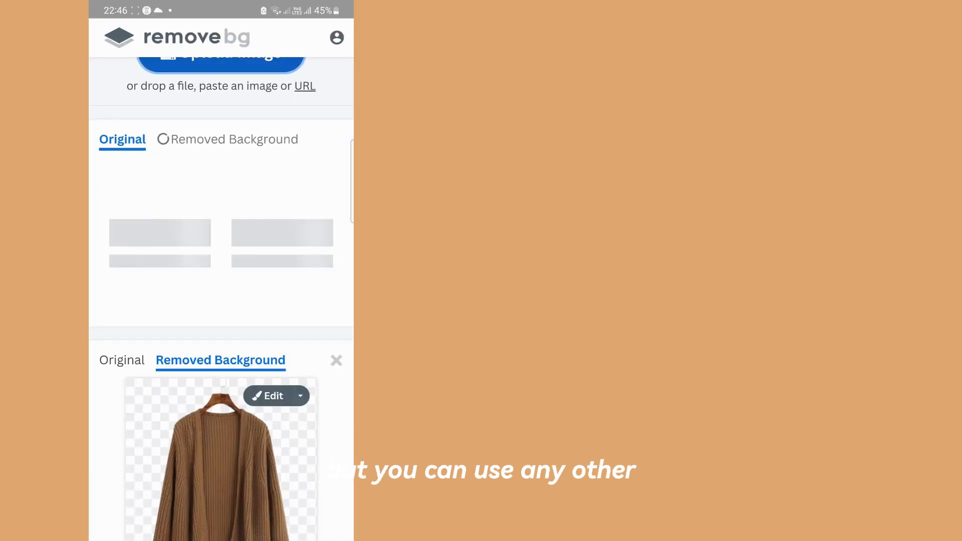
click(188, 476)
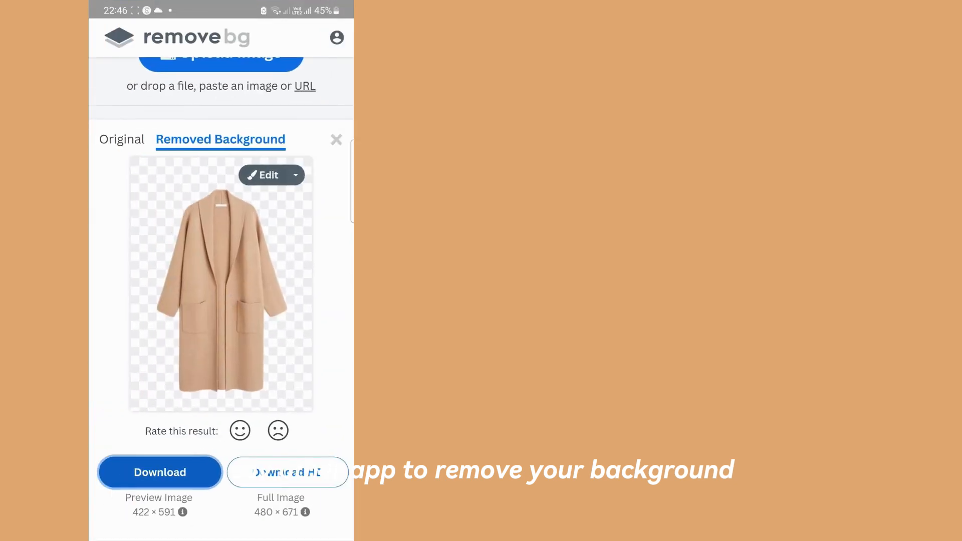
scroll(221, 250, up, 1)
click(221, 88)
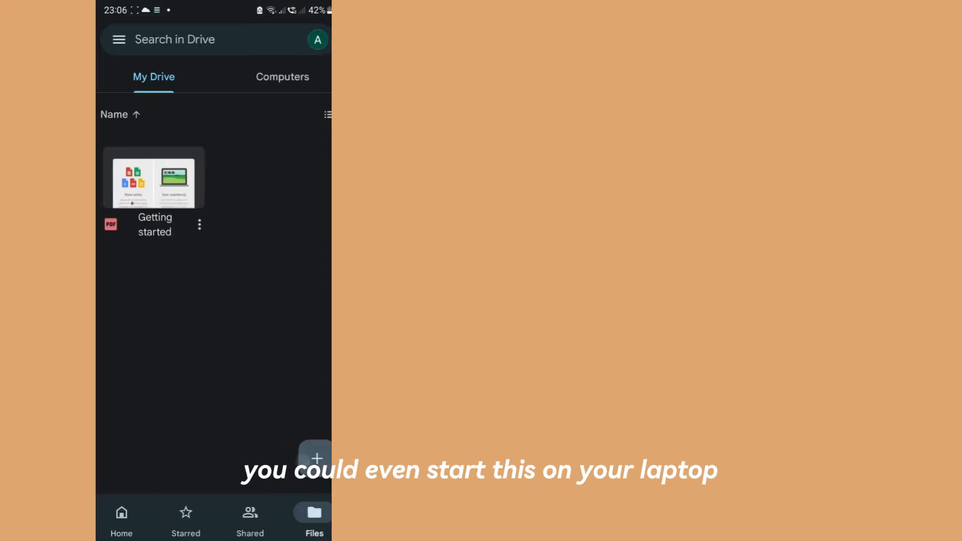
In Google Drive, create a new folder named Outfits under My Drive
click(314, 509)
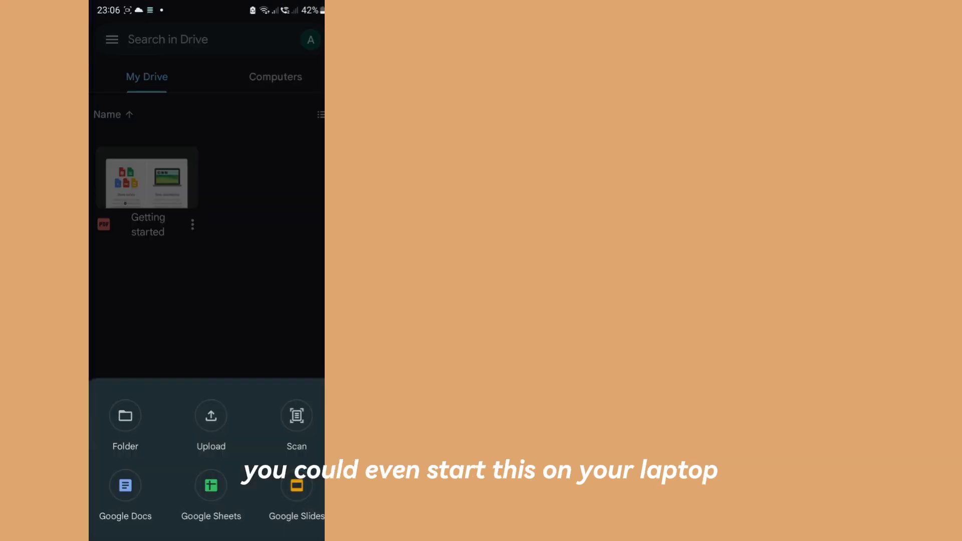
click(125, 416)
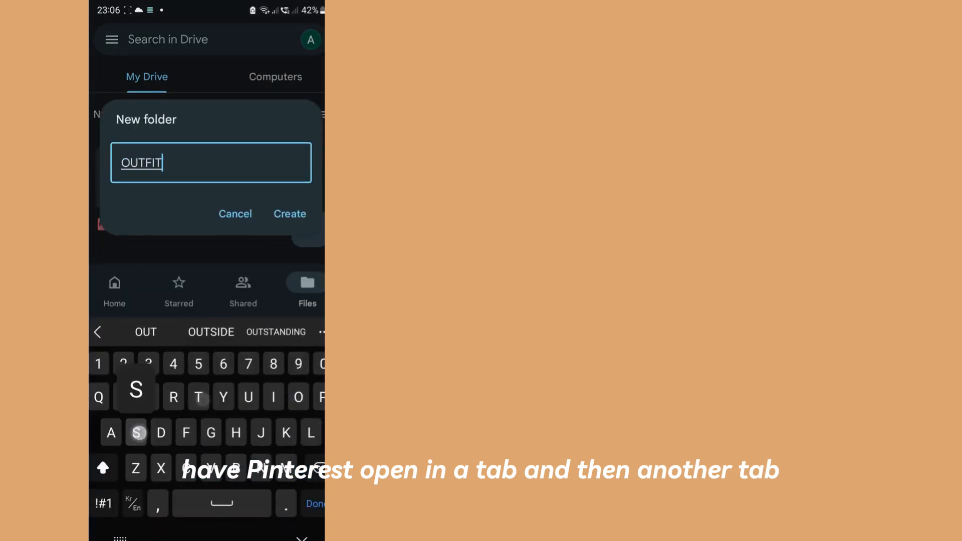
key(BackSpace)
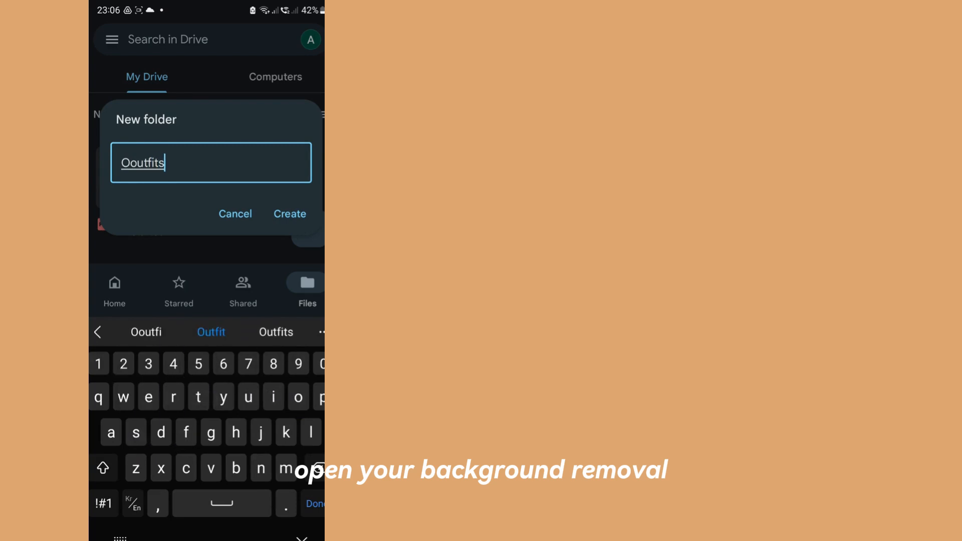
click(290, 212)
Open the Outfits folder and look through its available folder options
click(171, 189)
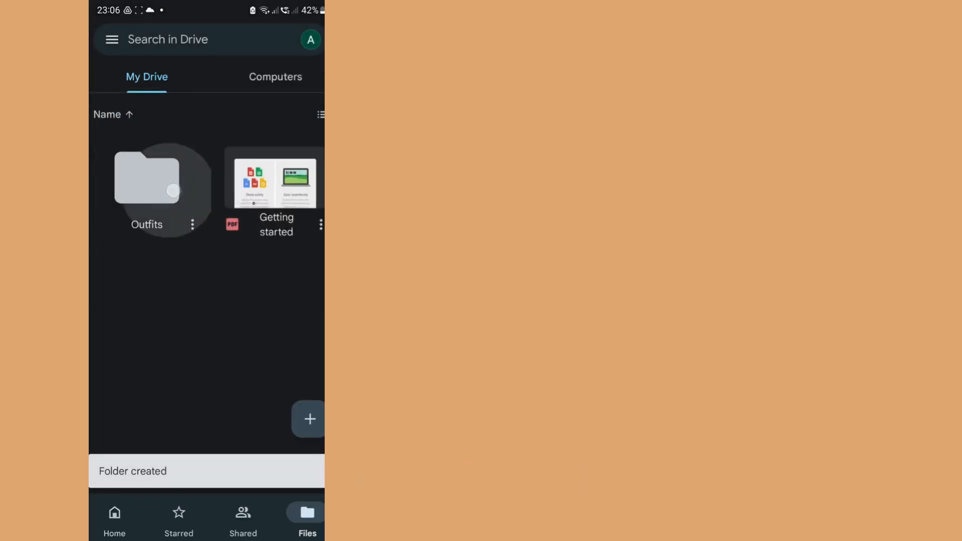
click(322, 39)
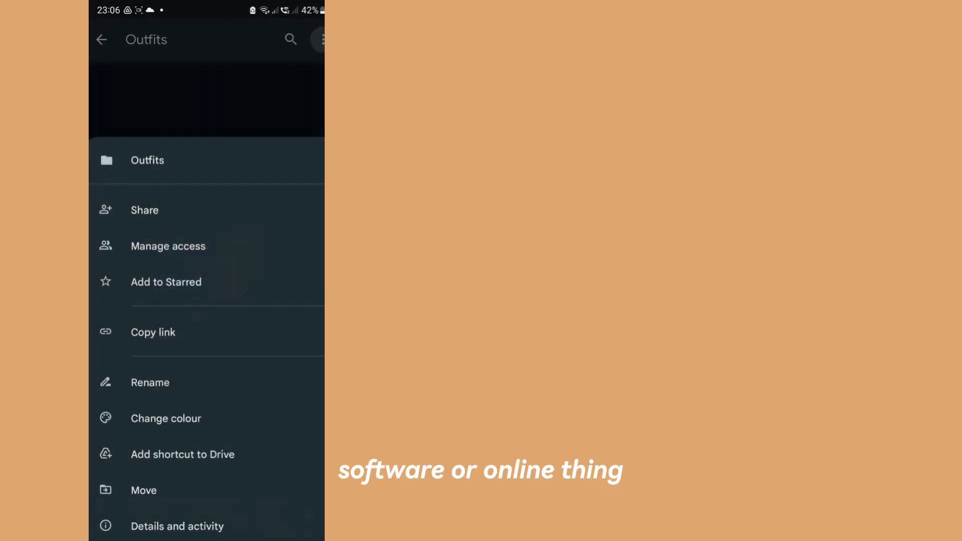
drag(269, 332, 280, 453)
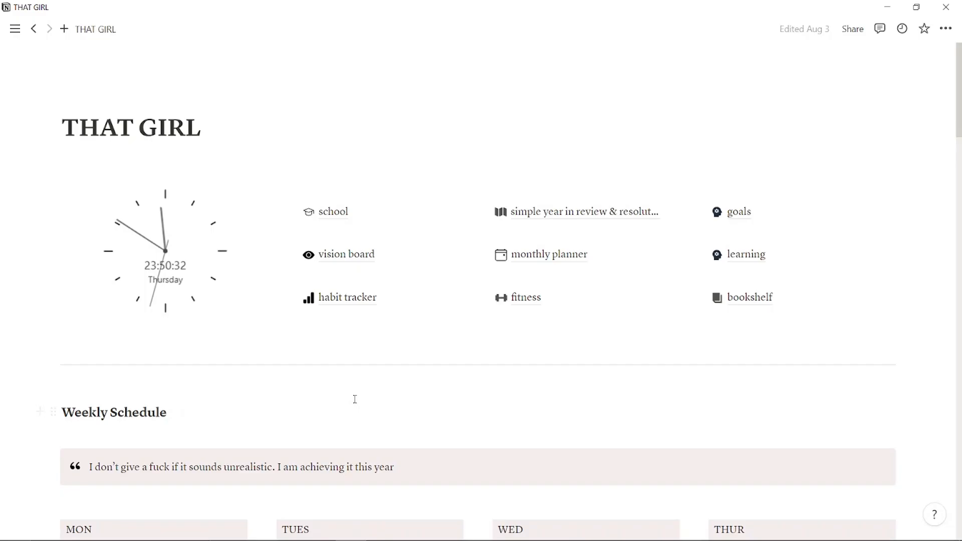
On the THAT GIRL page in Notion, open the "Enrichment - a new era of me" card in the Self Care gallery
scroll(355, 399, down, 9)
scroll(355, 399, down, 15)
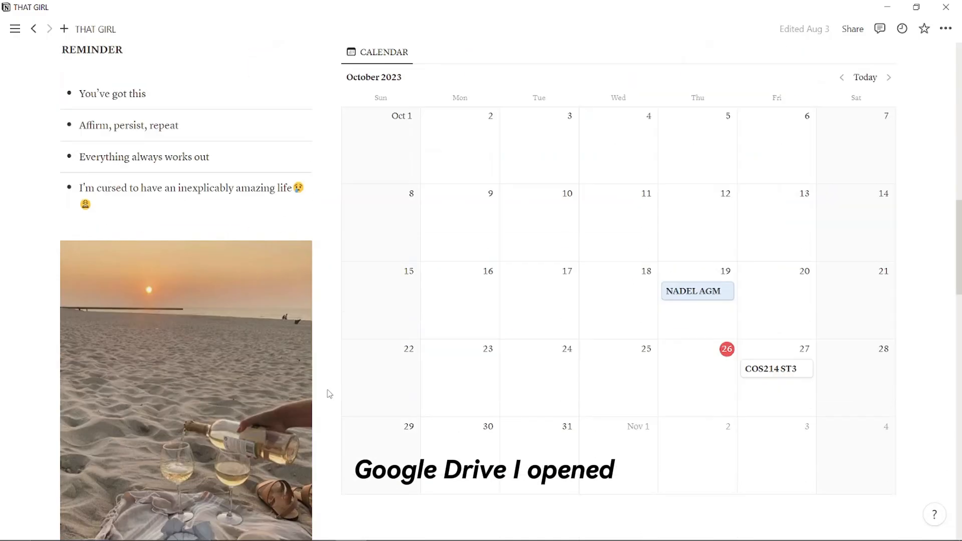
scroll(328, 389, down, 11)
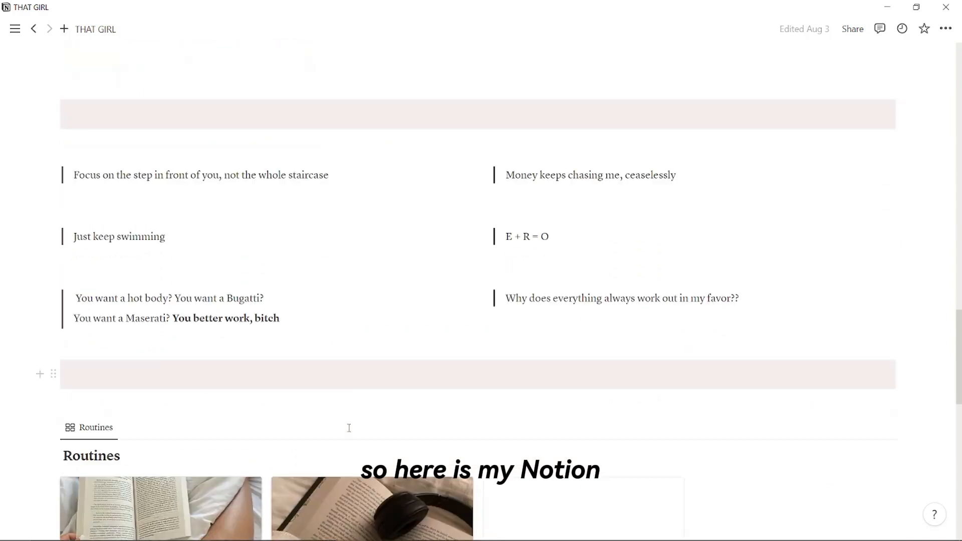
scroll(349, 428, down, 1)
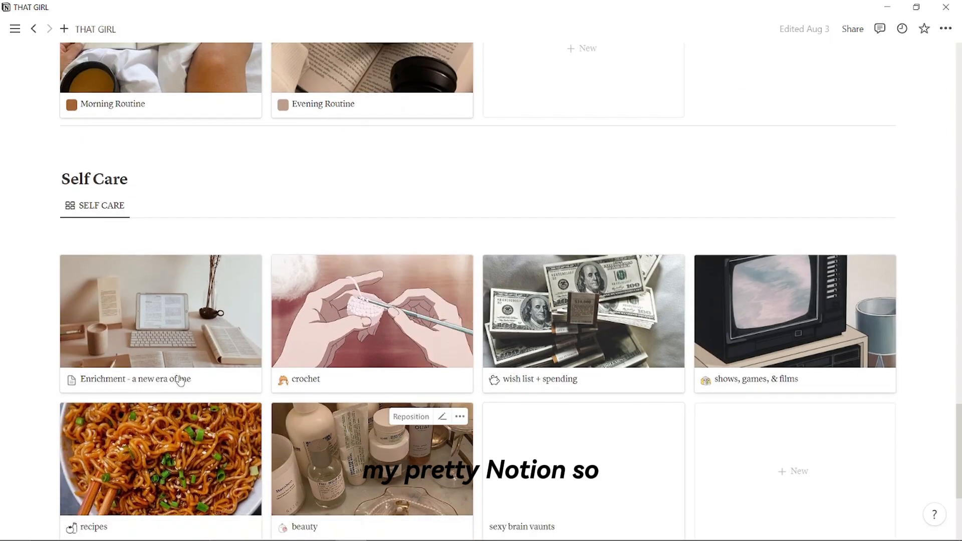
click(177, 380)
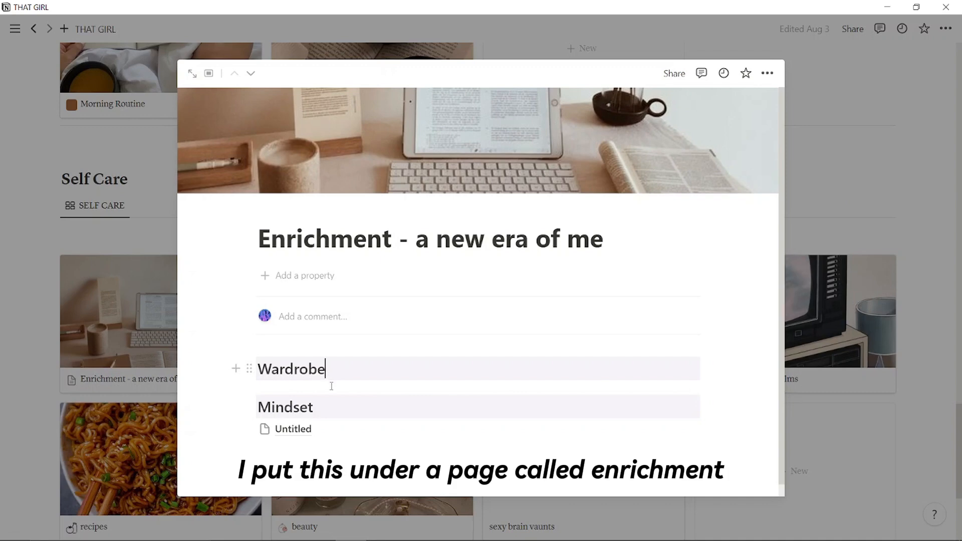
Insert a sub-page below the Wardrobe heading and title it "Timeless Wardrobe"
key(Return)
text(/page)
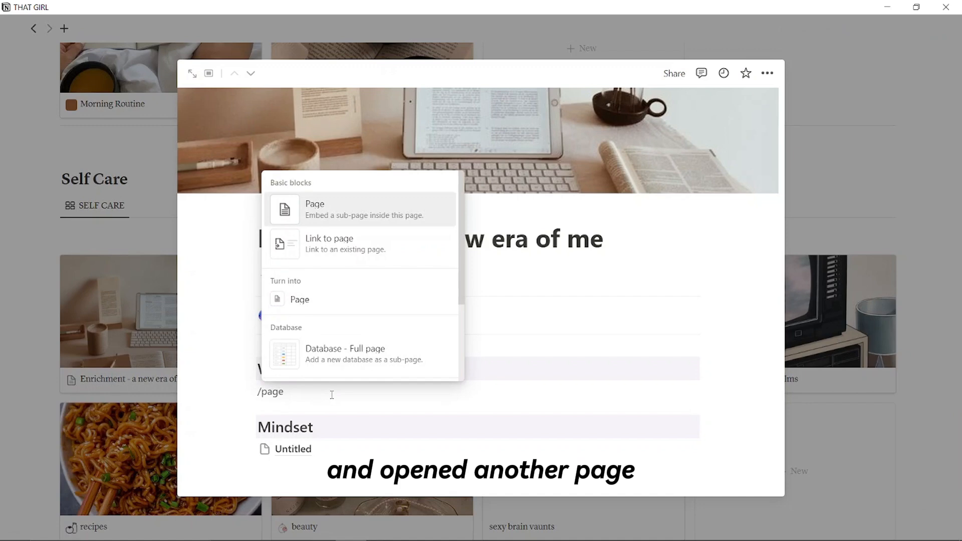
click(373, 215)
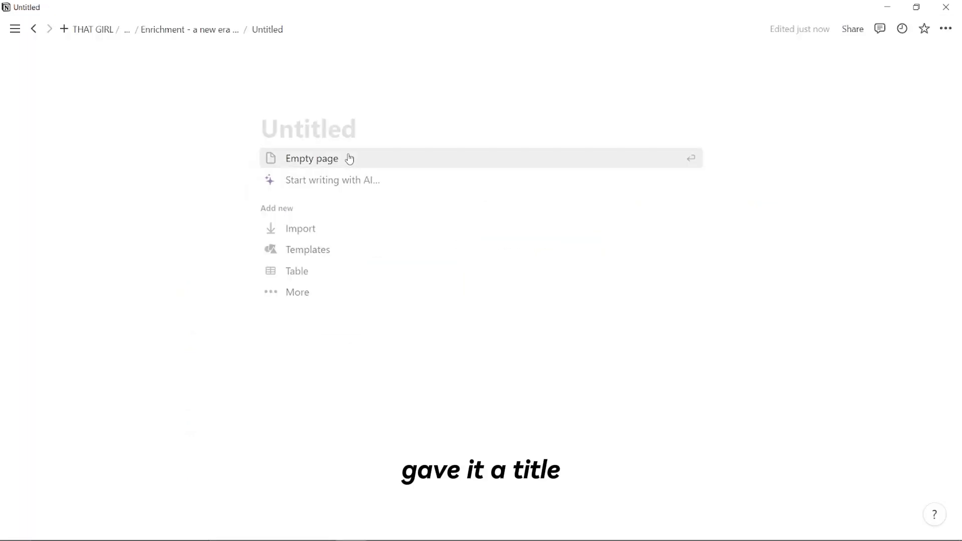
text(Timeless Wardrobe)
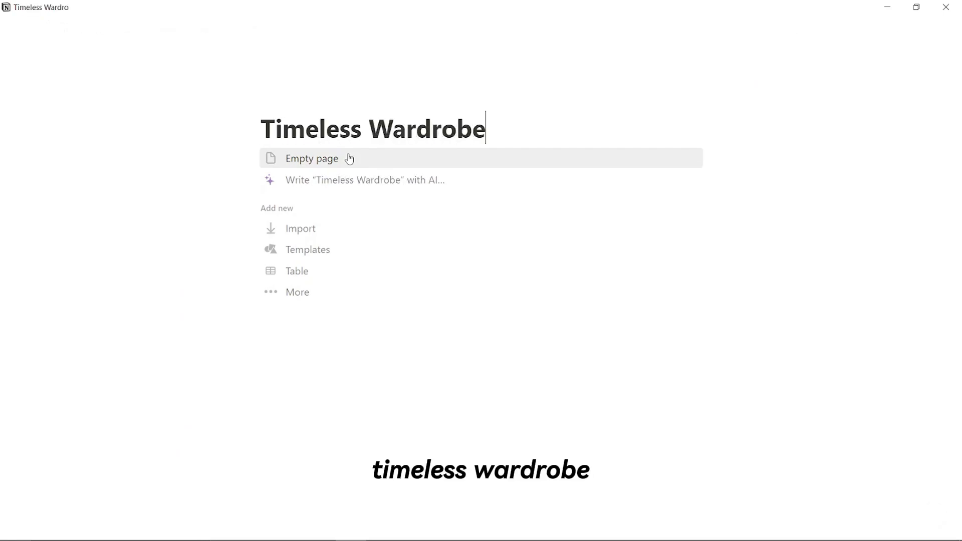
Add the level-one headings Tops, Bottoms, Dresses and Accessories to the page, leaving an empty line between them
click(252, 205)
key(Return)
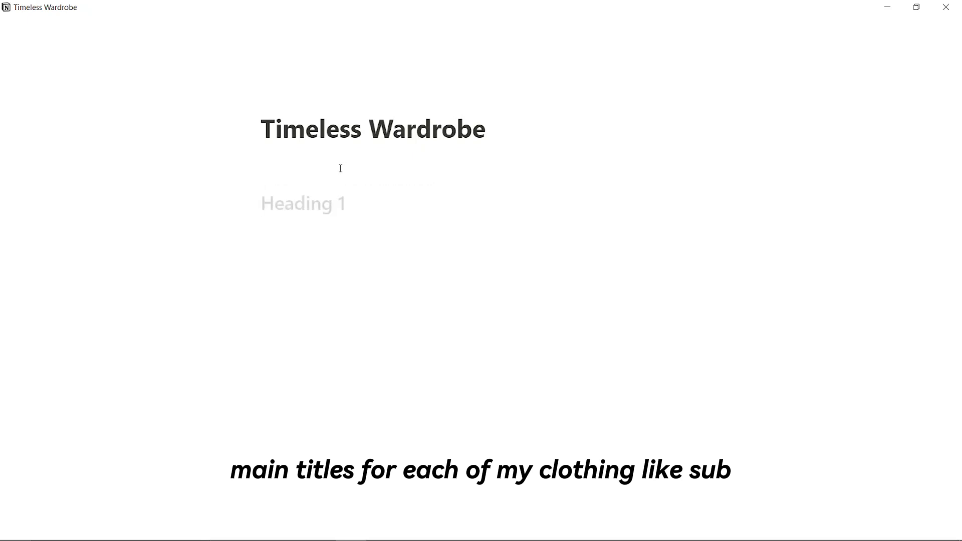
key(Return)
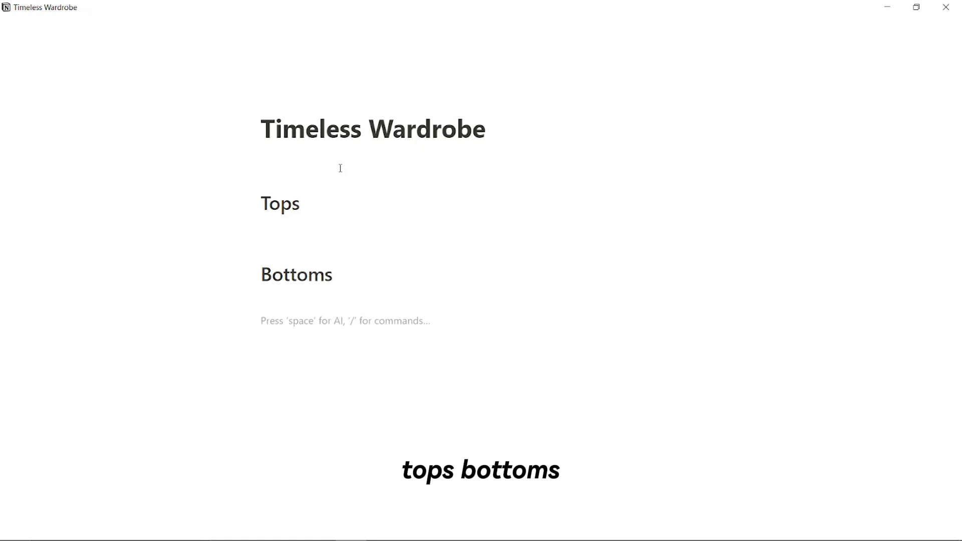
text(# Dresses)
key(Return)
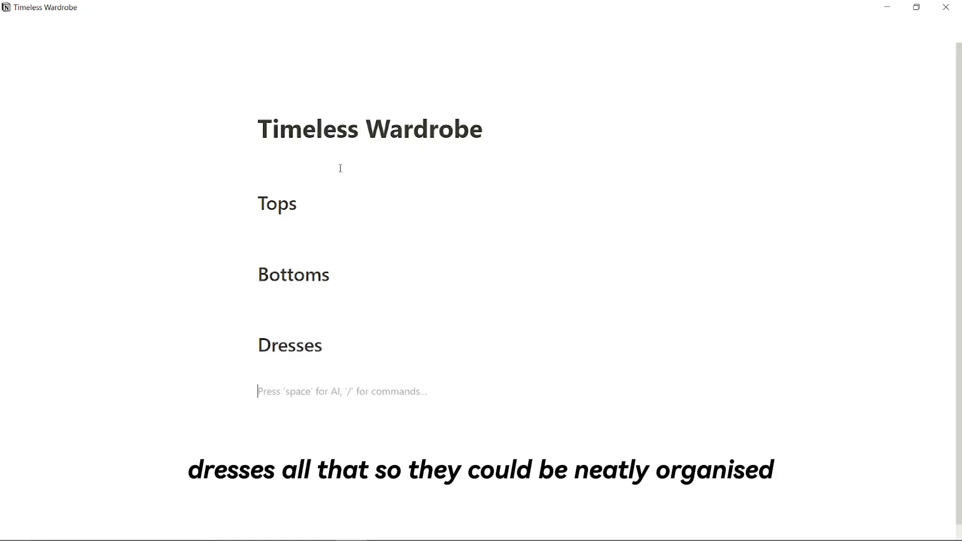
text(Acce)
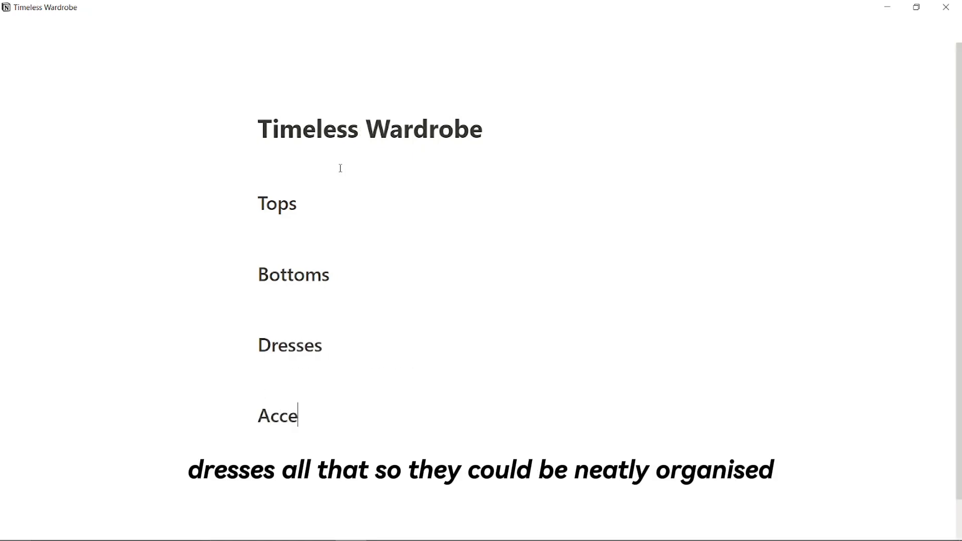
text(sso)
key(Return)
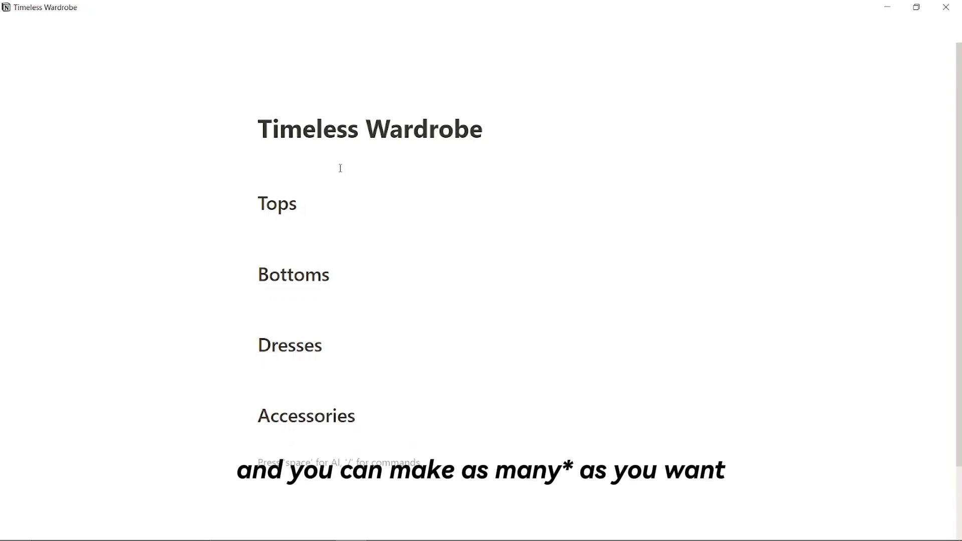
Insert the level-one headings Outerwear and Shoes between Dresses and Accessories
click(311, 378)
key(Return)
text(#)
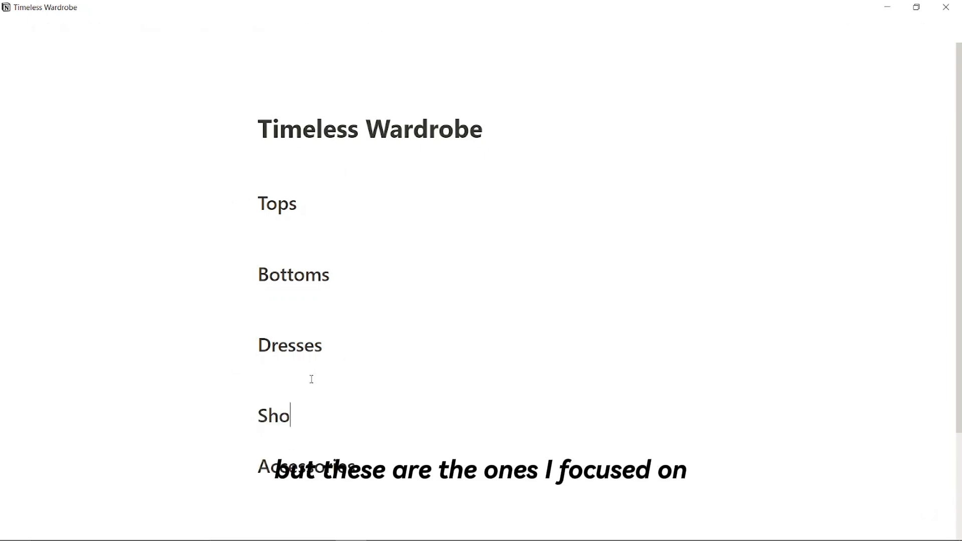
click(311, 379)
key(Return)
text(#Out)
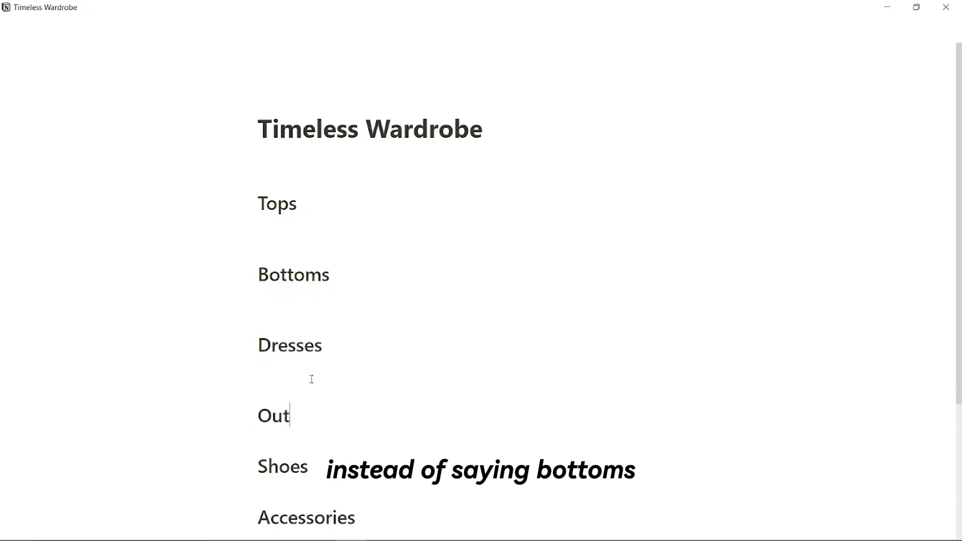
text(erwear)
Add an "Others" title below the Accessories heading
scroll(304, 396, down, 4)
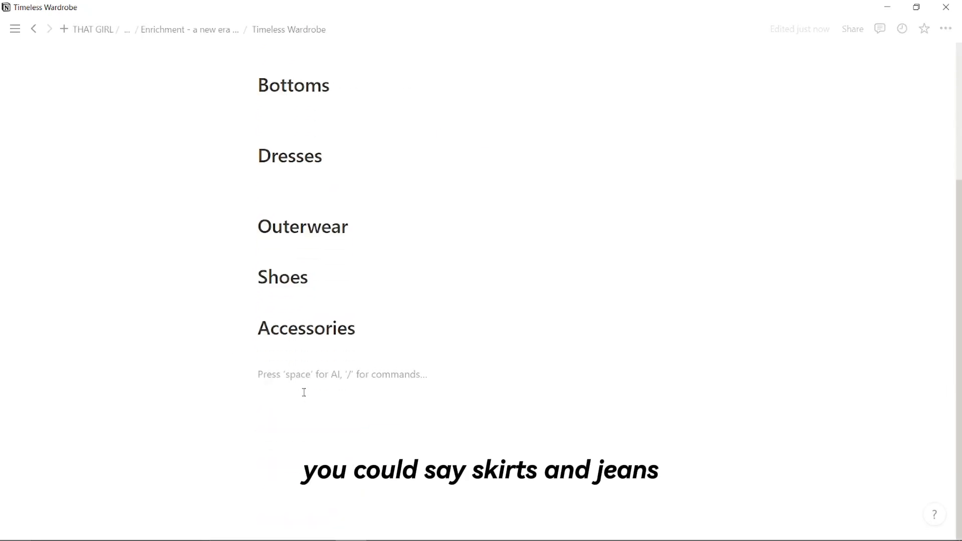
text(Other)
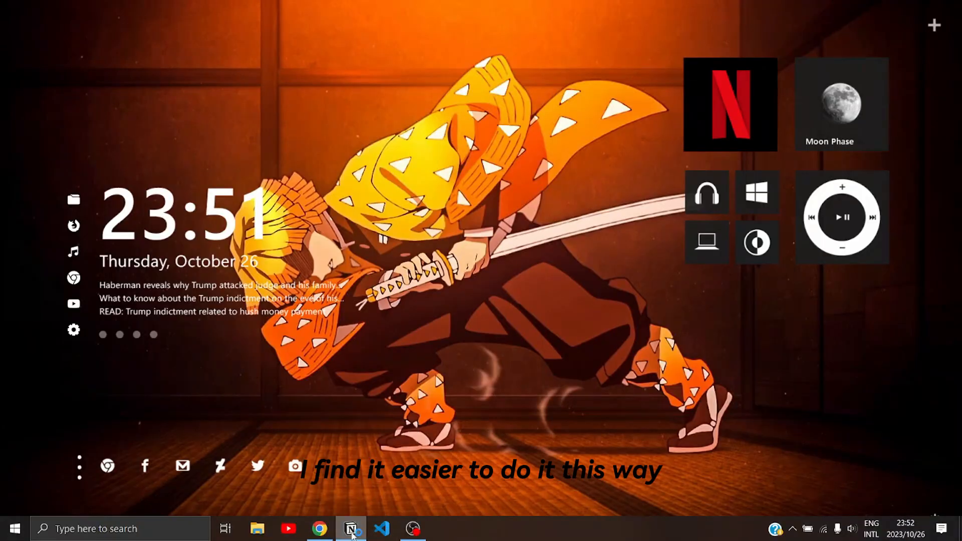
click(351, 529)
text(s)
Apply a light gray background to the Tops heading
scroll(317, 401, up, 3)
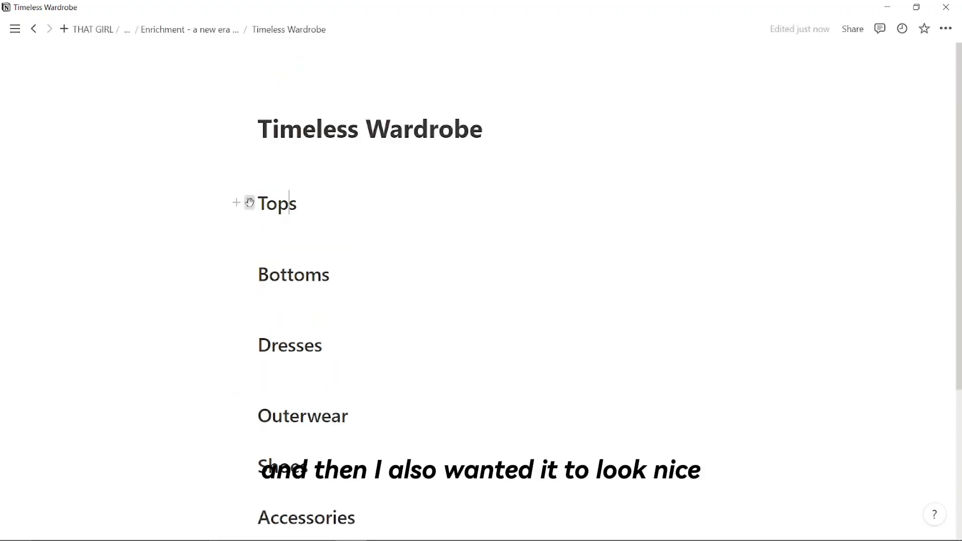
click(250, 202)
mouse_move(208, 279)
click(294, 395)
Apply a brown background to the Bottoms heading and an orange background to the Dresses heading
click(256, 277)
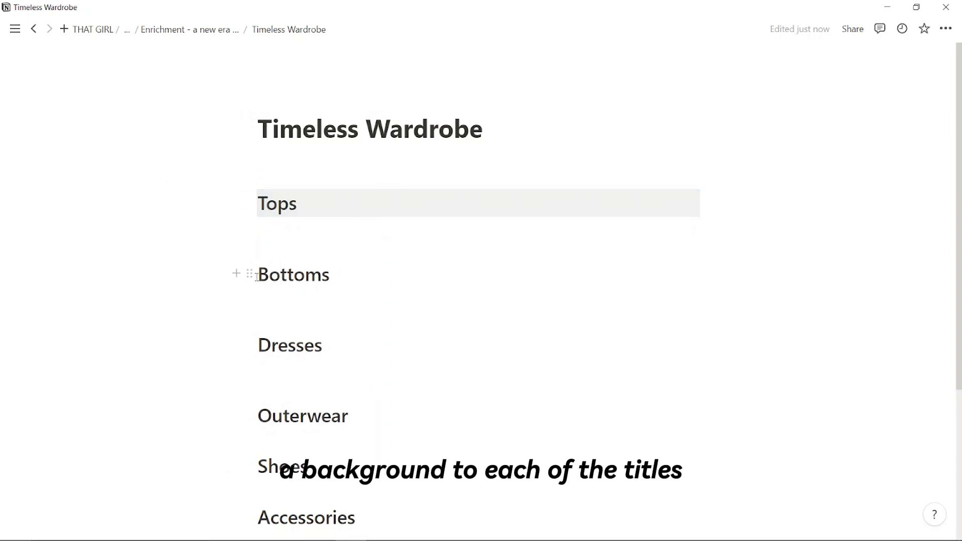
click(250, 274)
mouse_move(227, 358)
click(291, 485)
click(256, 393)
click(250, 345)
mouse_move(224, 433)
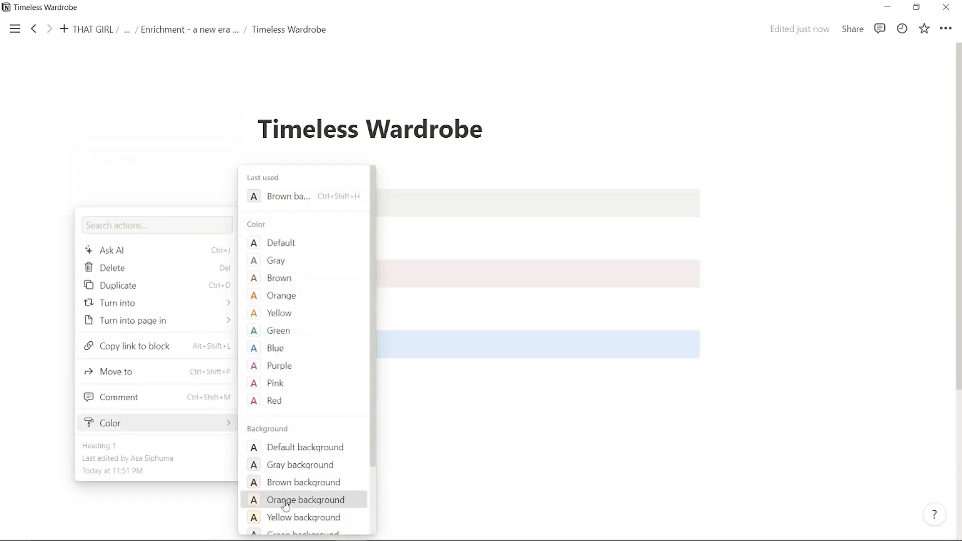
click(301, 500)
Apply a yellow background to the Outerwear heading and a green background to the Shoes heading
click(259, 415)
click(250, 416)
mouse_move(222, 476)
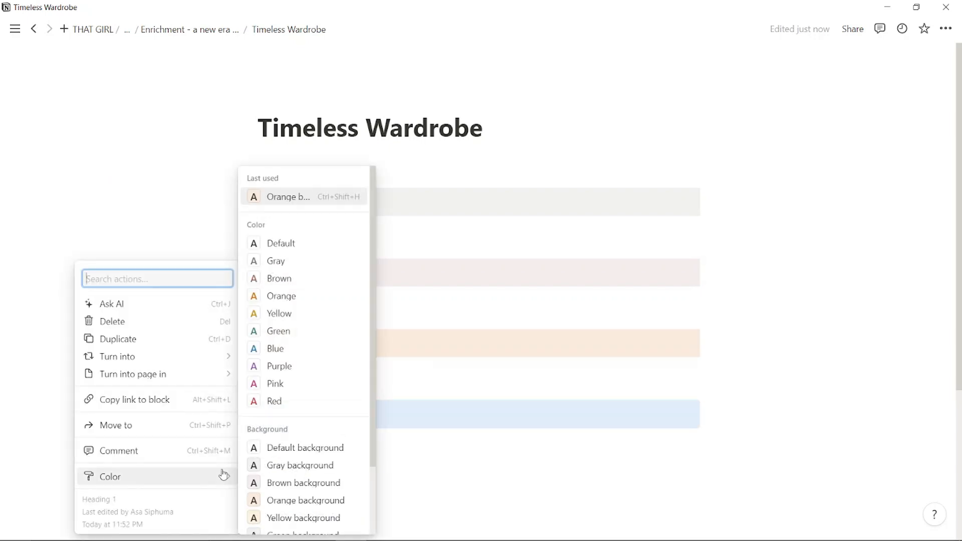
scroll(278, 509, down, 2)
click(287, 441)
scroll(251, 436, down, 1)
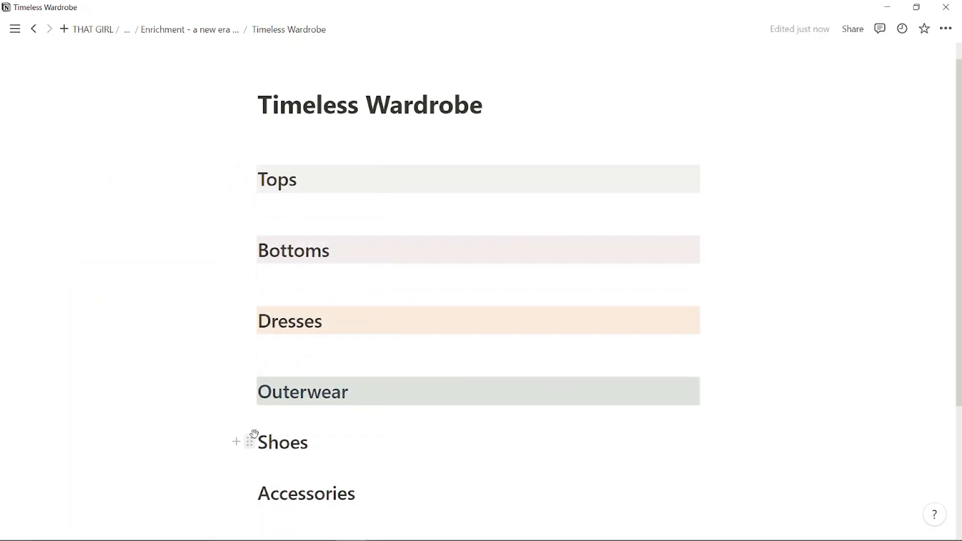
click(249, 442)
mouse_move(222, 477)
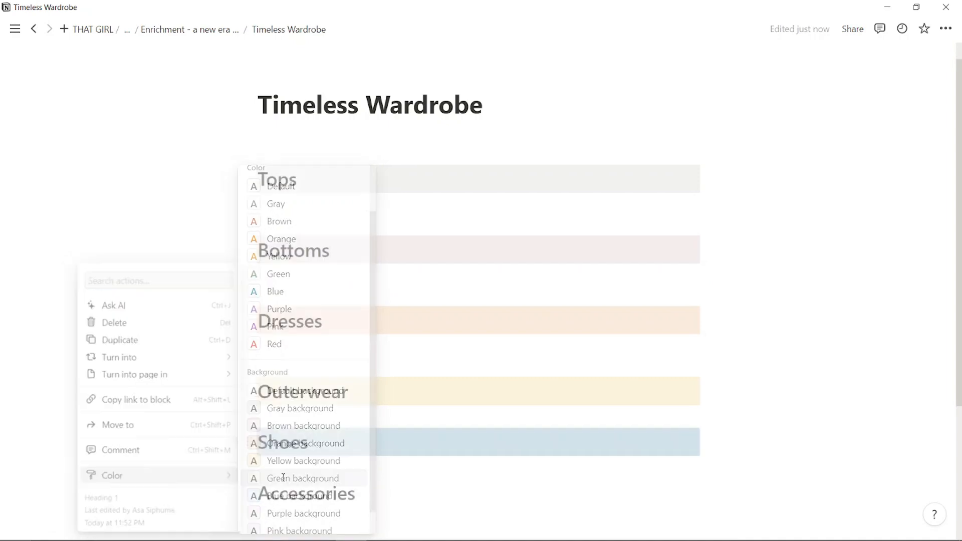
click(286, 476)
Apply a blue background to the Accessories heading and a purple background to the Others heading
scroll(251, 391, down, 3)
click(250, 358)
mouse_move(220, 434)
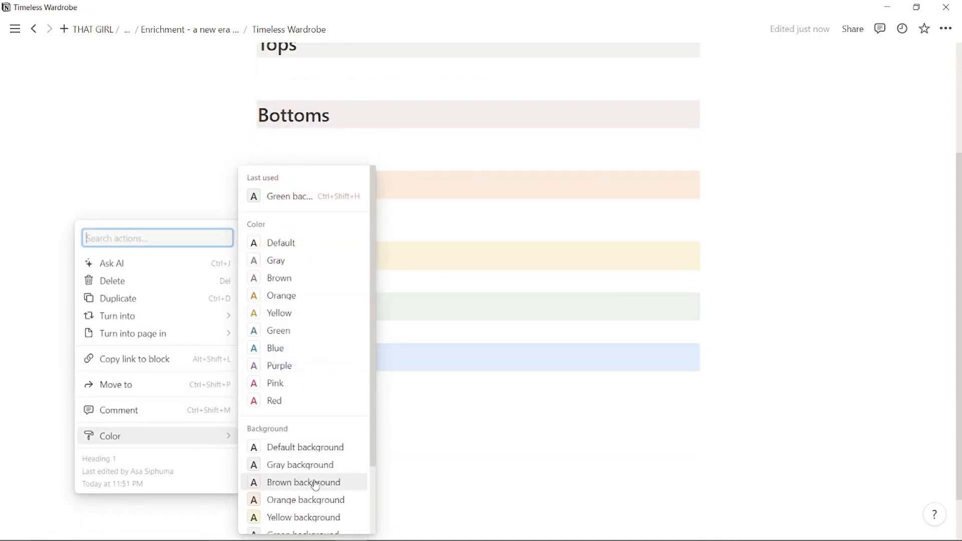
scroll(299, 511, down, 2)
click(283, 469)
click(251, 436)
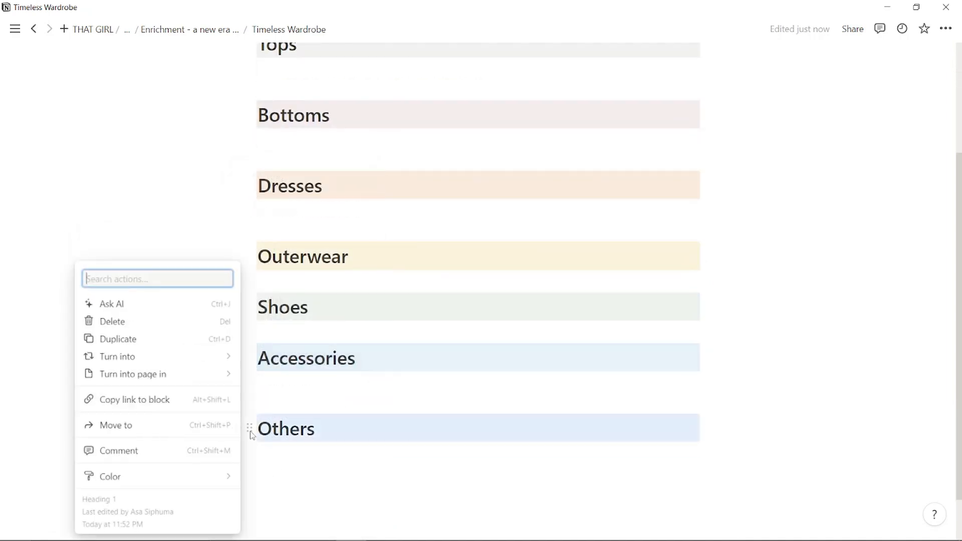
mouse_move(220, 477)
scroll(311, 514, down, 2)
click(301, 487)
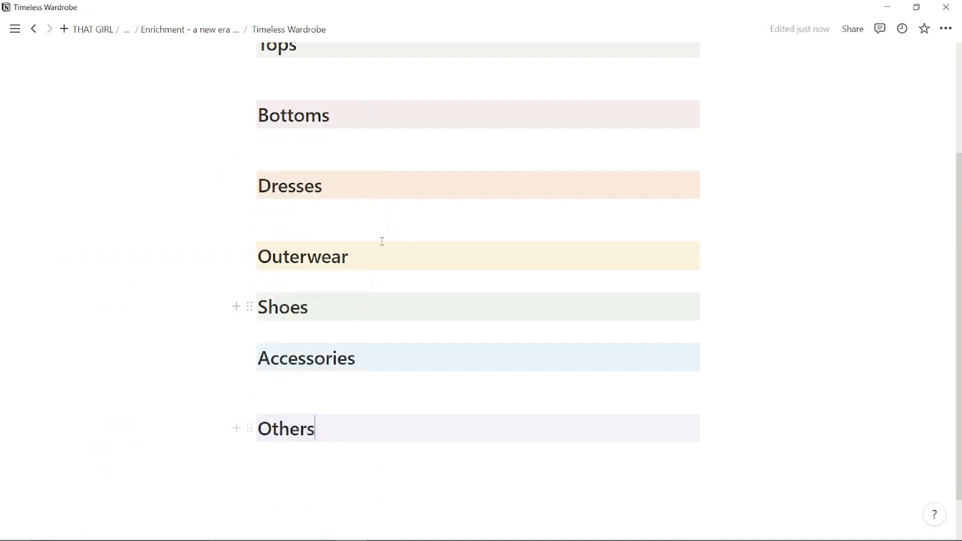
Insert an empty line below the Shoes heading and another below the Outerwear heading
click(319, 331)
key(Return)
scroll(317, 333, up, 1)
click(352, 291)
key(Return)
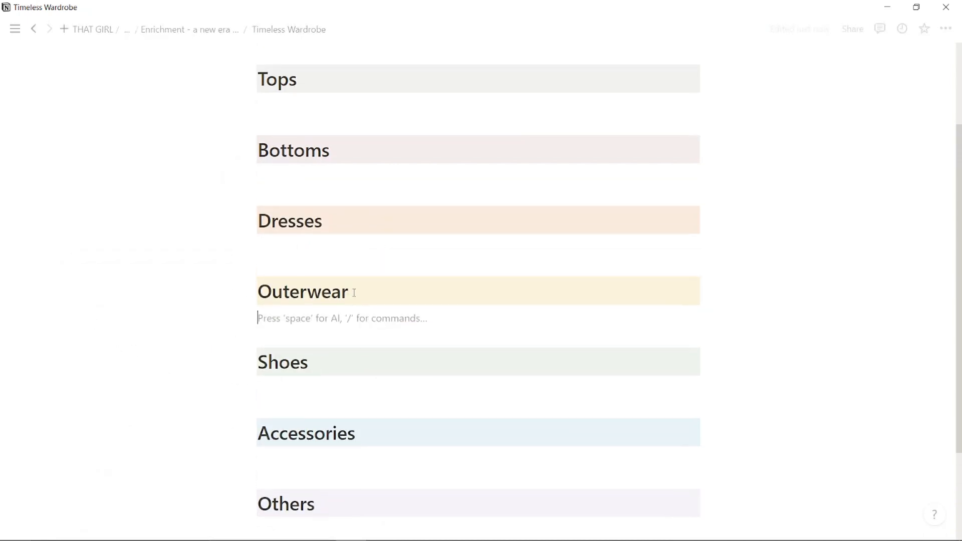
Add empty lines below the Tops heading and insert a divider that closes the section
scroll(286, 264, up, 3)
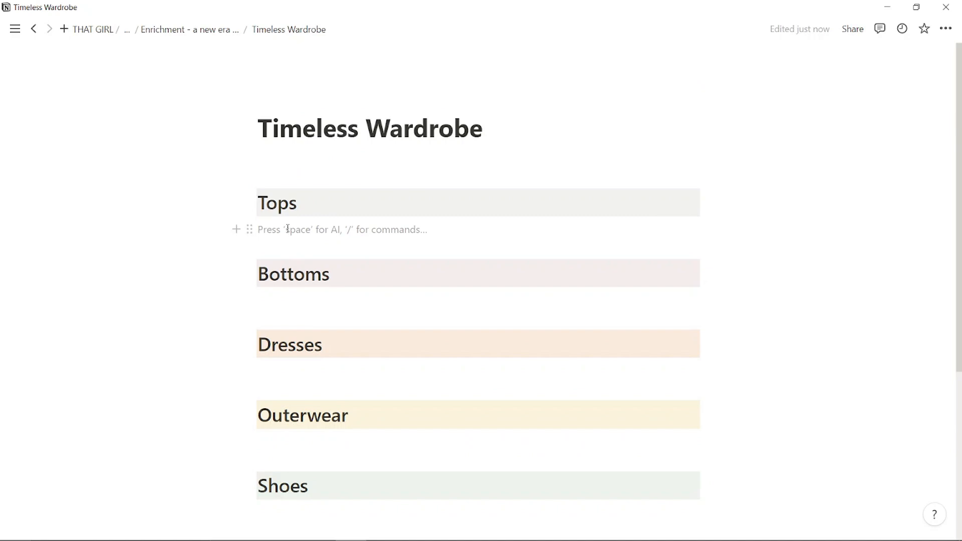
key(Return)
key(Return)
text(/di)
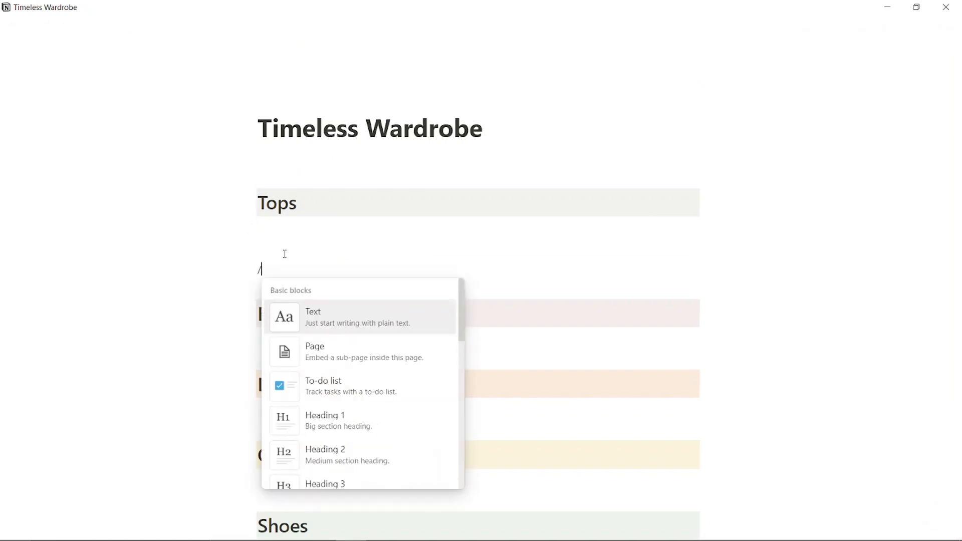
key(Return)
key(Return)
key(Return)
click(311, 248)
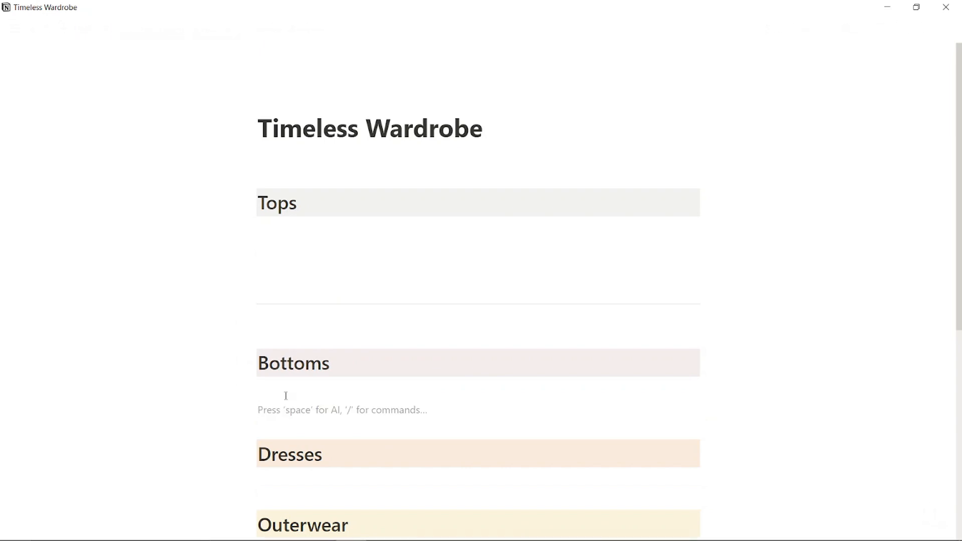
Insert a divider with empty lines above it in the Bottoms section, and remove the extra empty line above the Bottoms heading
text(/di)
key(Return)
click(311, 389)
key(Return)
key(Return)
key(Return)
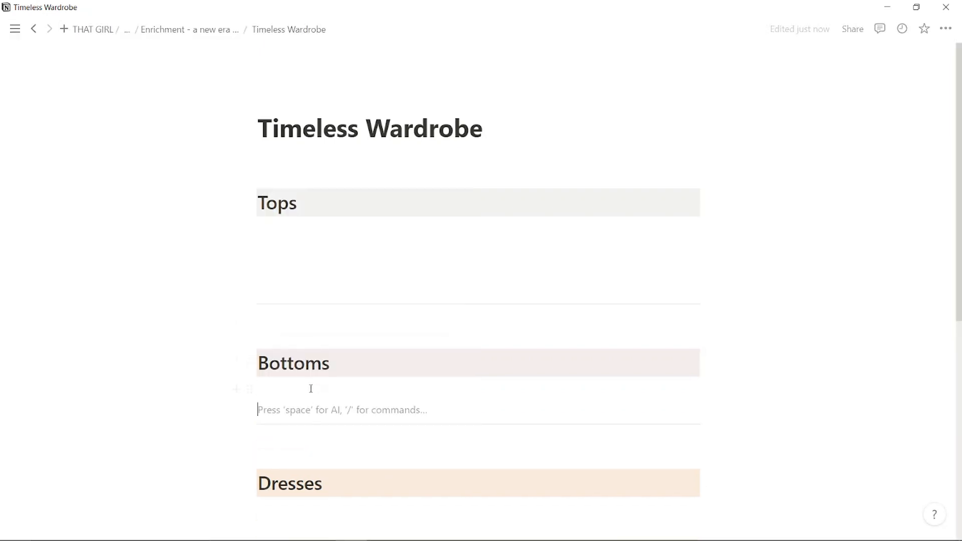
click(289, 328)
key(BackSpace)
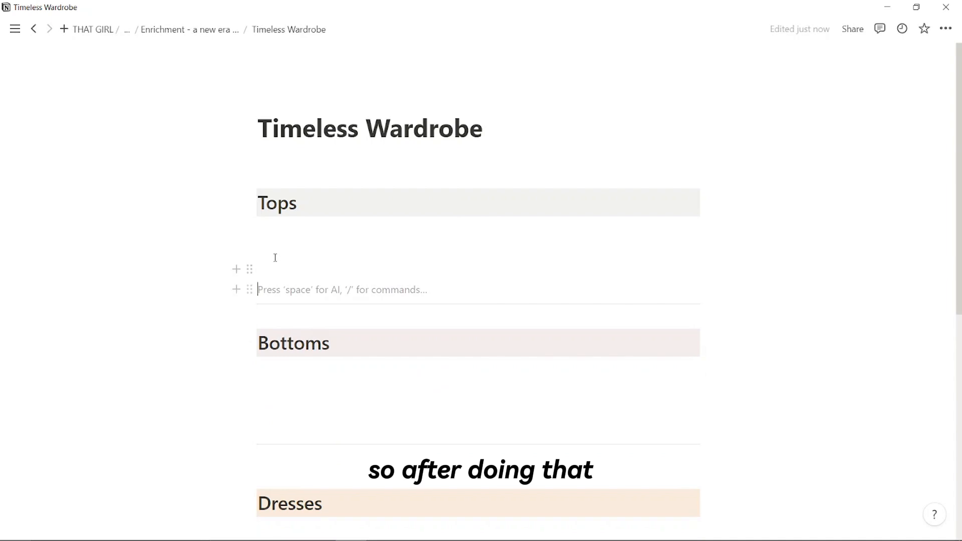
click(309, 481)
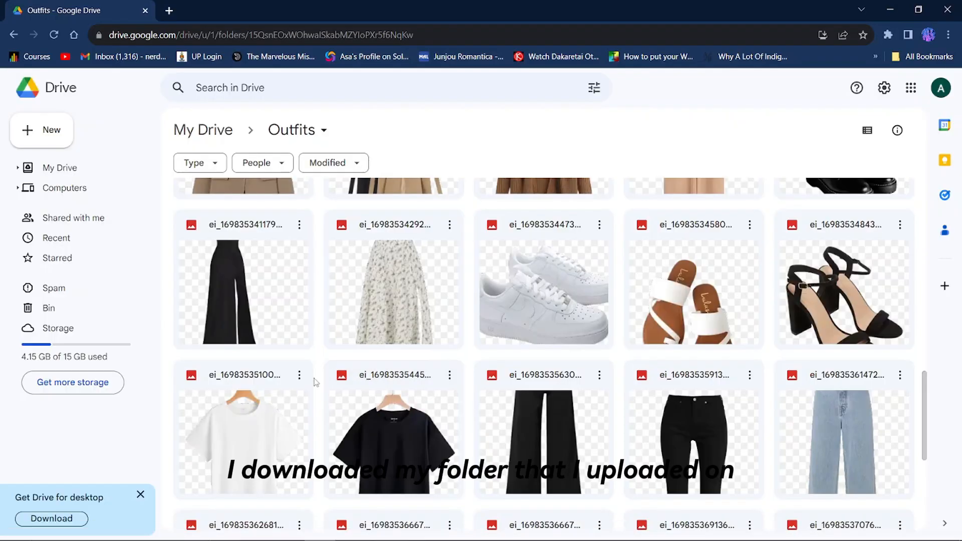
Look through the clothing images in the Outfits folder on Google Drive
scroll(316, 380, up, 3)
scroll(318, 384, down, 8)
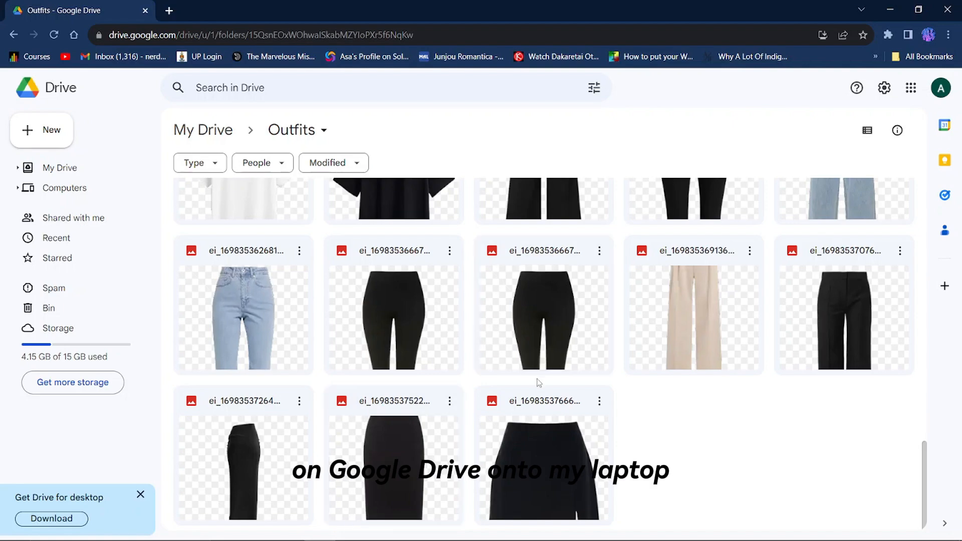
scroll(730, 300, up, 2)
scroll(731, 299, up, 15)
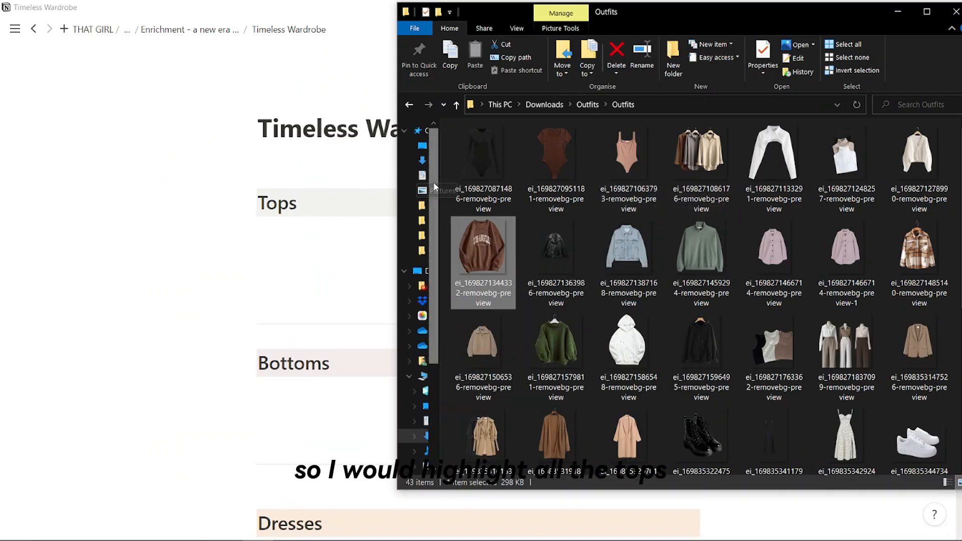
Add the first two rows of images from the downloaded Outfits folder to the Tops section and review them on the page
drag(446, 156, 944, 267)
drag(859, 270, 292, 231)
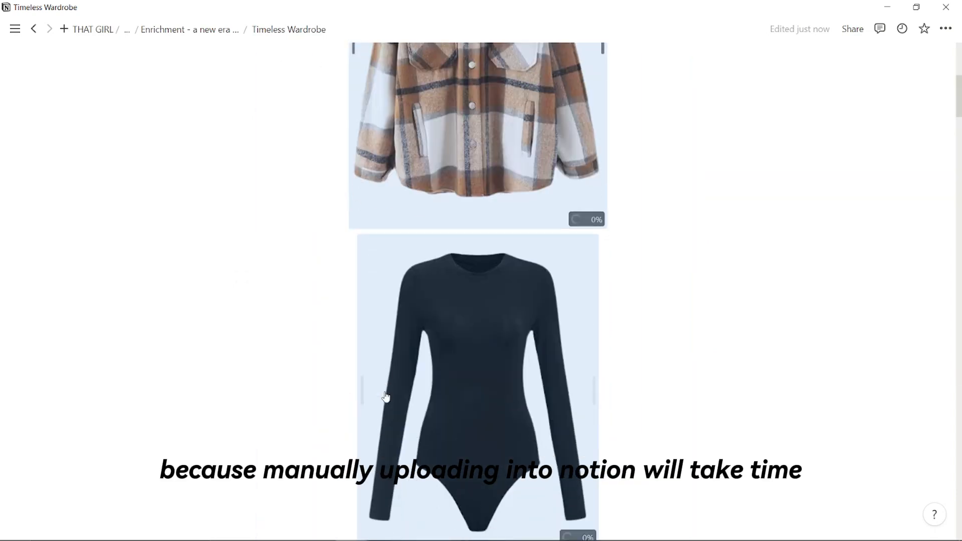
scroll(307, 339, down, 15)
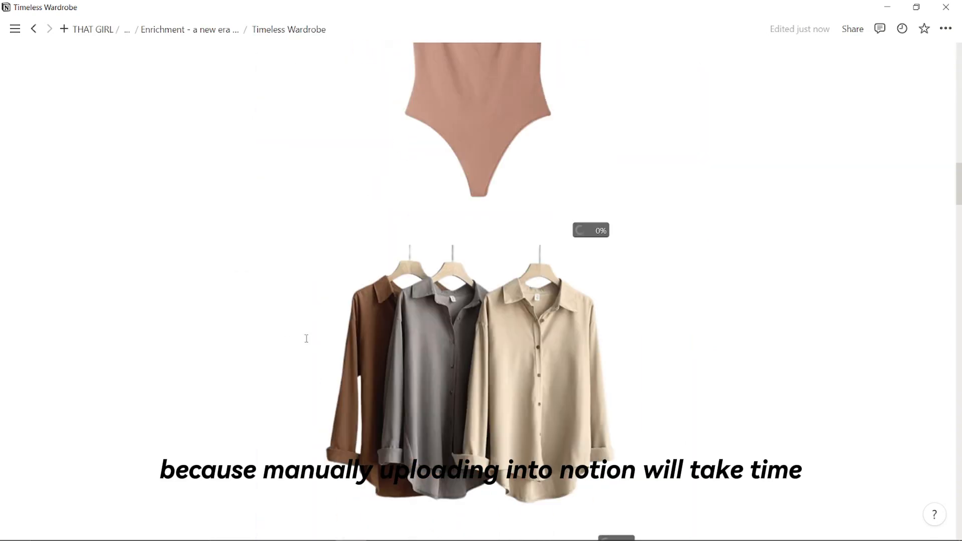
scroll(389, 382, down, 5)
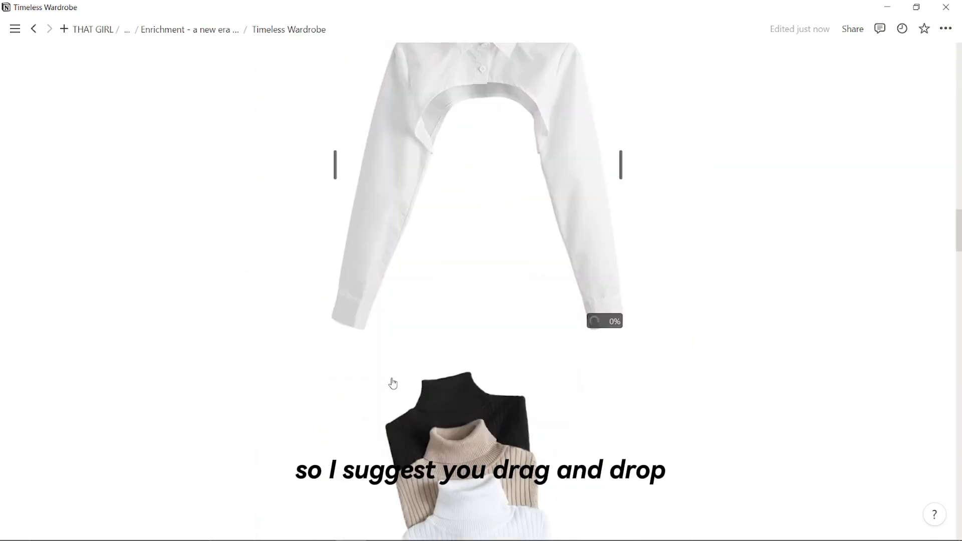
scroll(394, 168, up, 20)
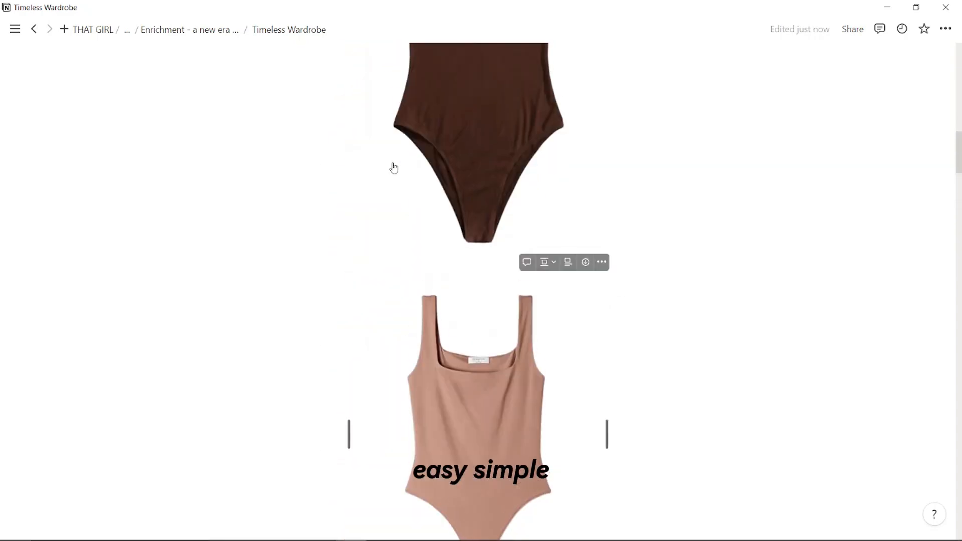
scroll(394, 168, up, 10)
scroll(394, 168, down, 20)
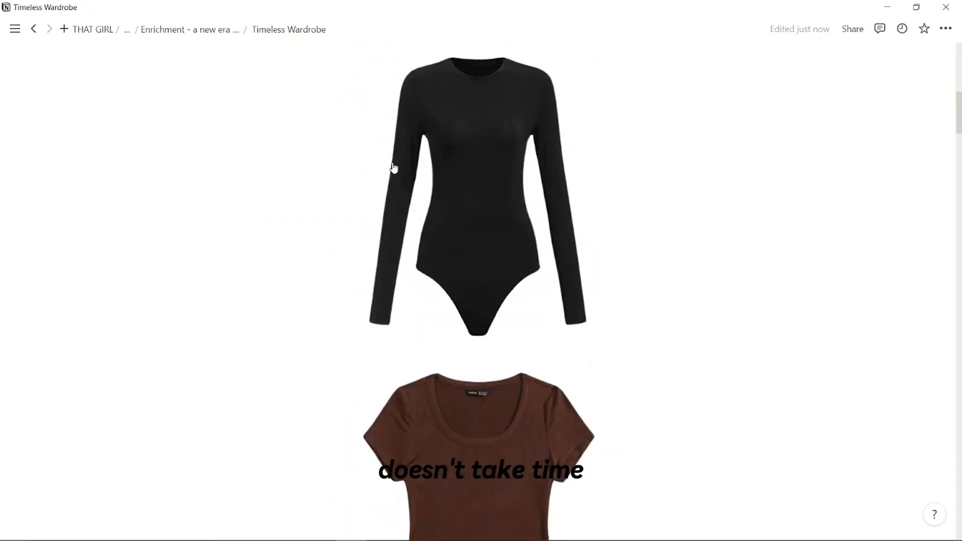
scroll(394, 168, down, 15)
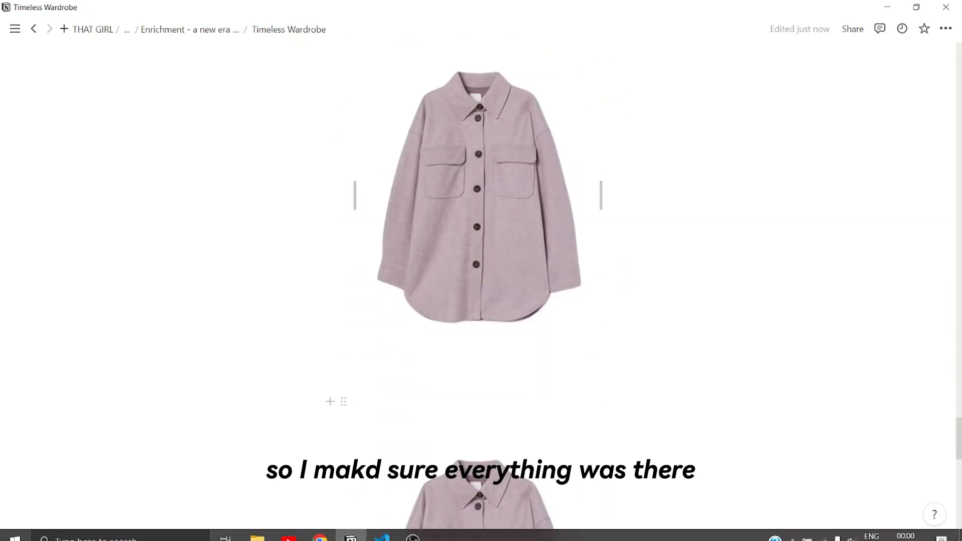
Try to delete the duplicate lilac button-up shirt image from the Tops section
scroll(455, 434, up, 2)
scroll(511, 195, up, 1)
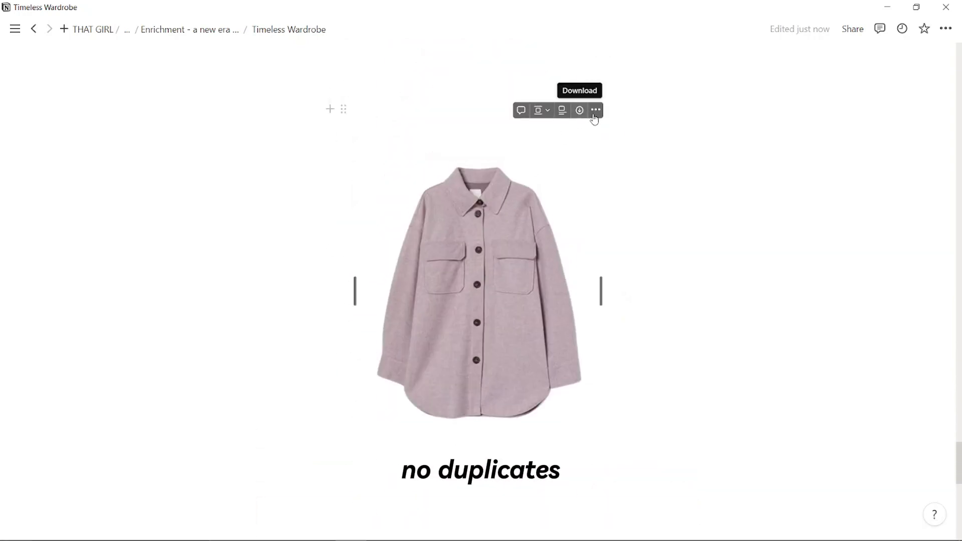
click(595, 111)
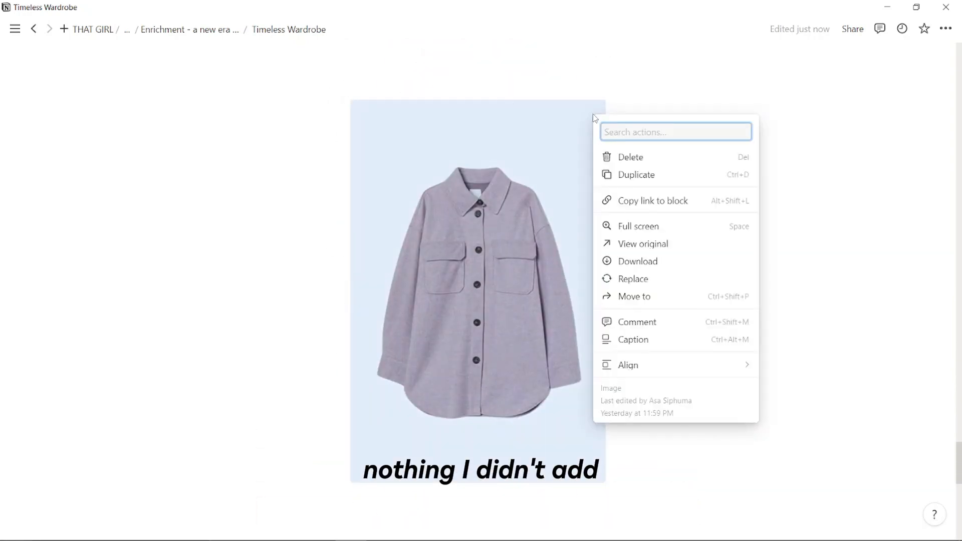
click(609, 162)
key(ctrl+z)
Add the third row's jacket, sweater, hoodies and crop tops plus the white and black T-shirts from the Outfits folder to the Tops section
click(325, 300)
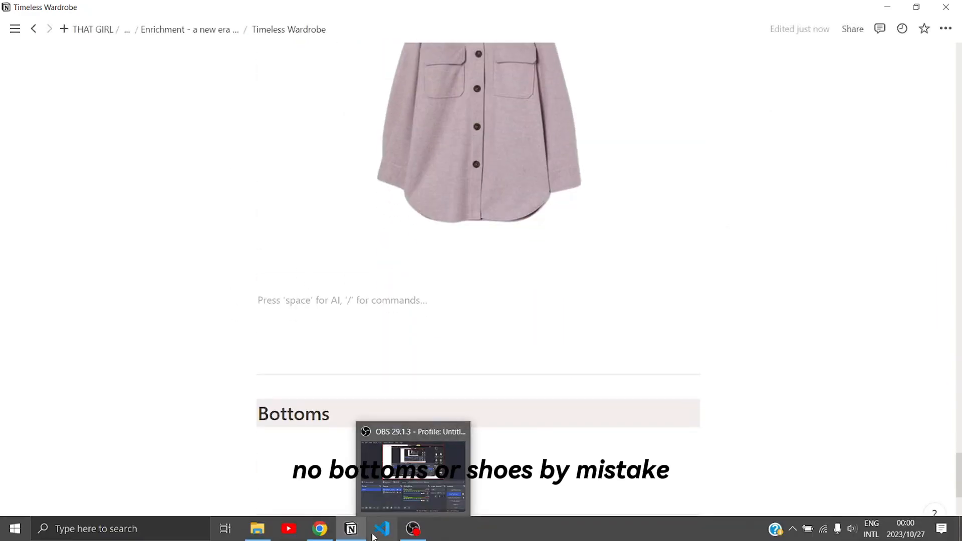
click(257, 529)
scroll(724, 293, down, 1)
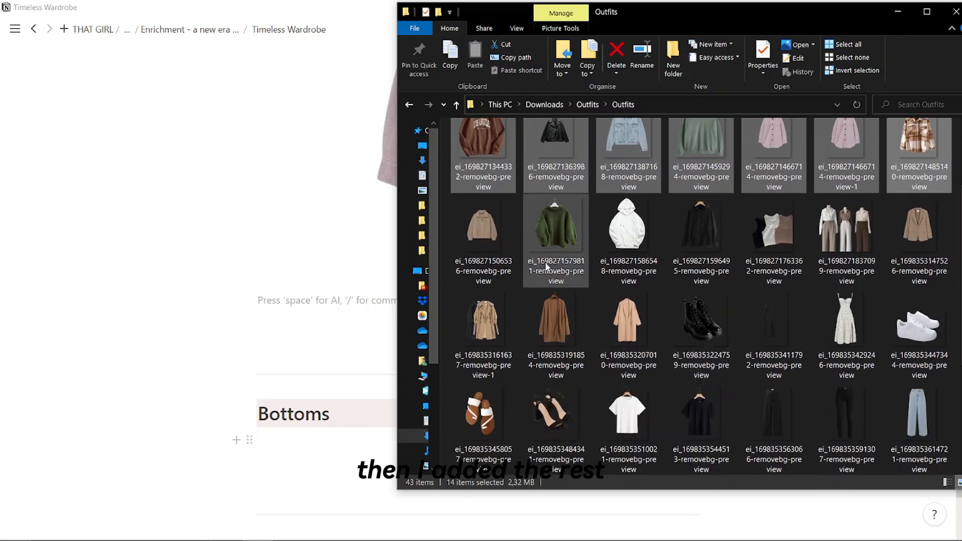
drag(446, 226, 755, 290)
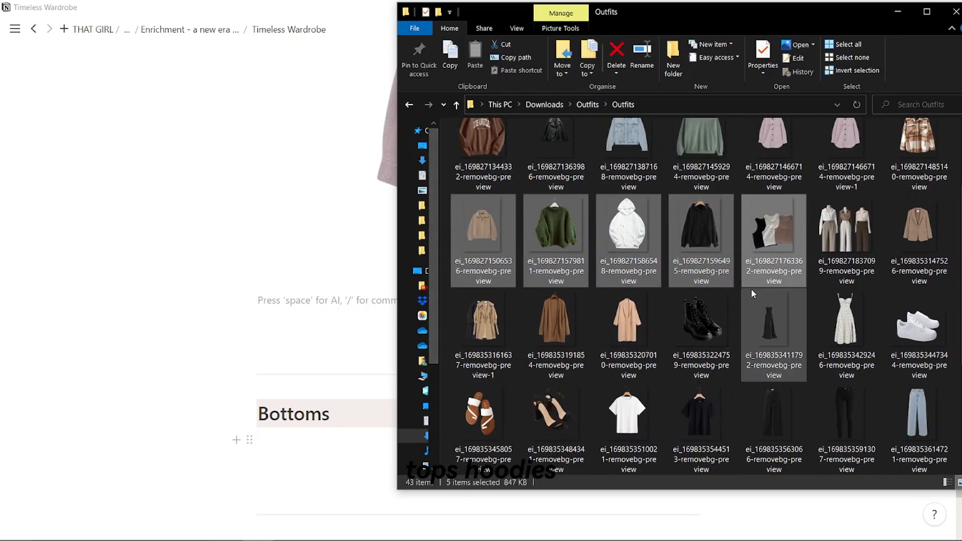
scroll(750, 289, down, 3)
scroll(750, 288, up, 1)
ctrl+click(597, 308)
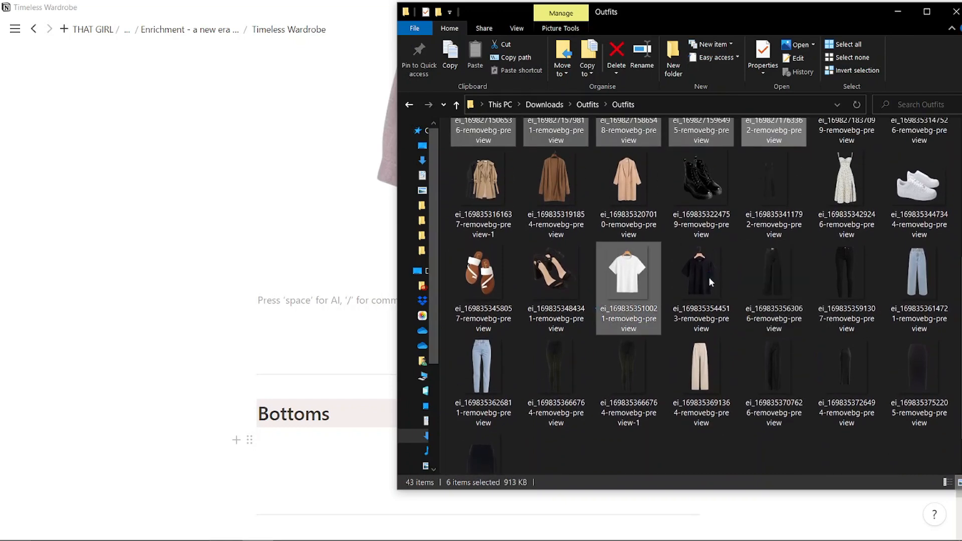
ctrl+click(709, 277)
drag(642, 306, 310, 299)
scroll(447, 259, down, 20)
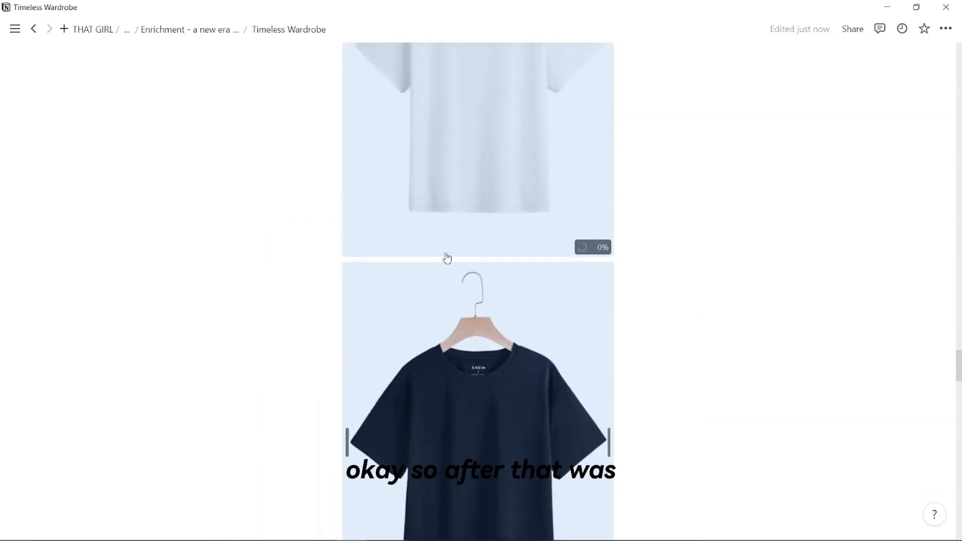
Place the black T-shirt image beside the white T-shirt and the denim jacket image beside the black leather jacket
scroll(577, 190, up, 5)
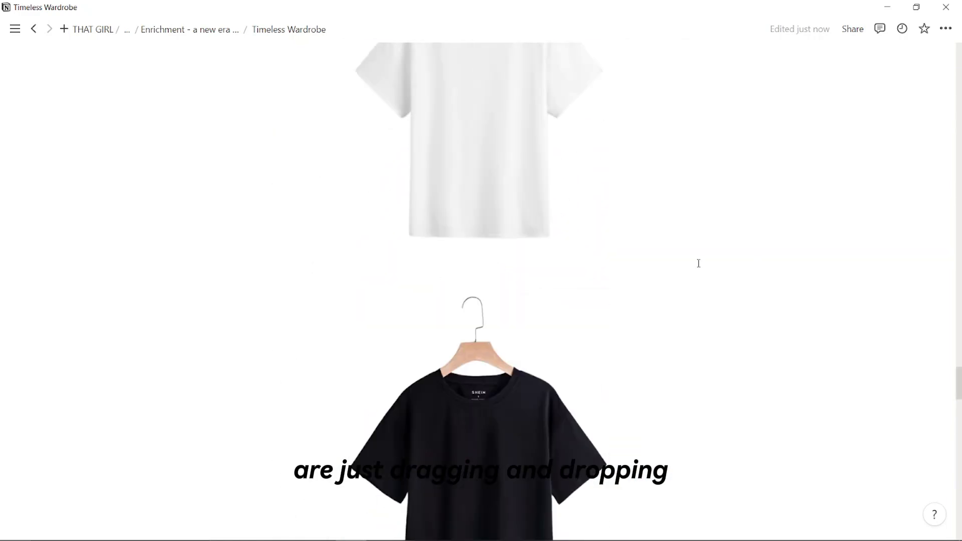
drag(333, 303, 693, 229)
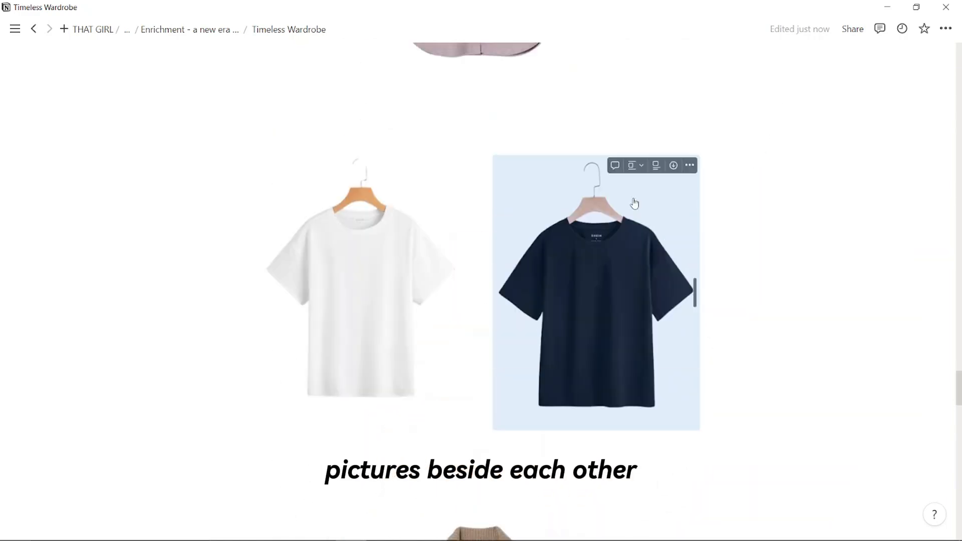
scroll(634, 198, up, 15)
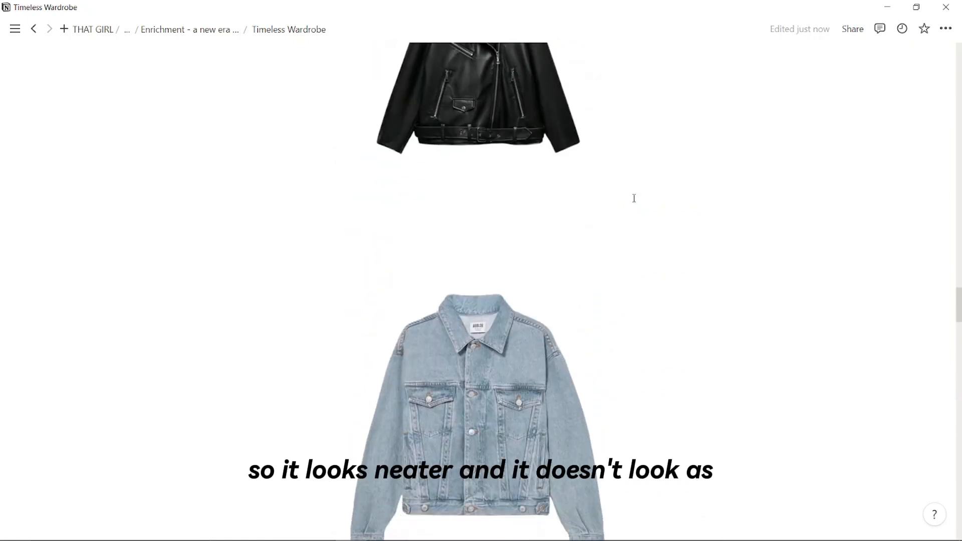
drag(324, 270, 565, 252)
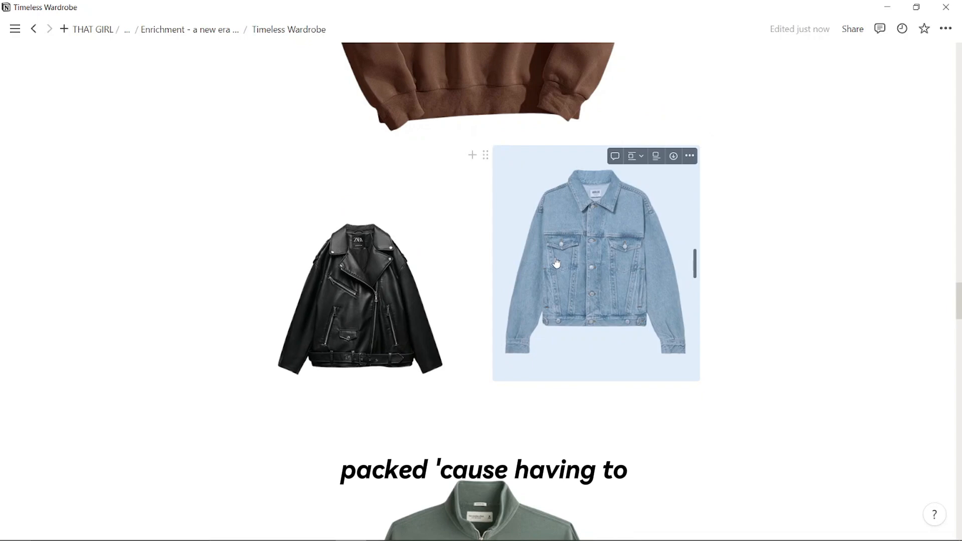
Check the black leather jacket image's toolbar, alignment choices and actions list for a cropping option
click(380, 218)
click(452, 156)
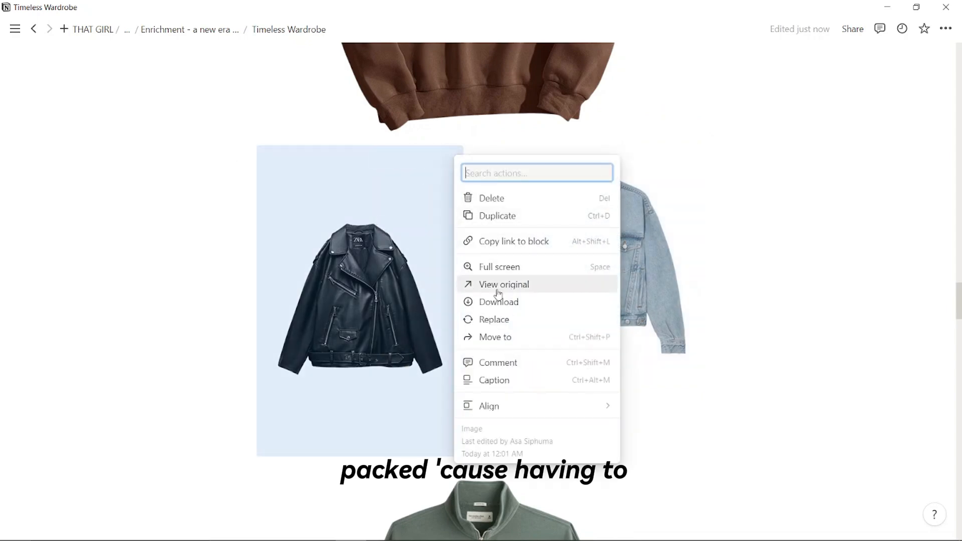
click(423, 281)
click(408, 158)
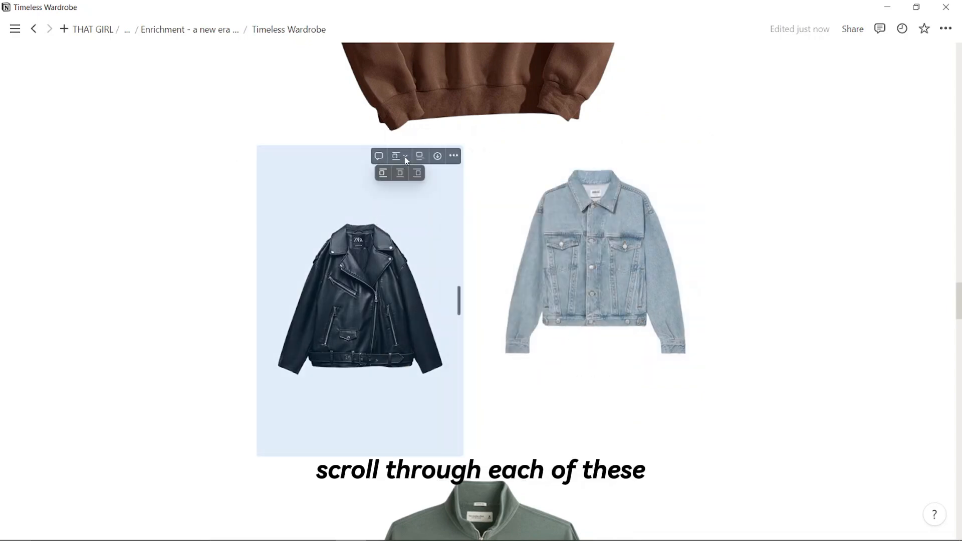
click(453, 156)
click(396, 201)
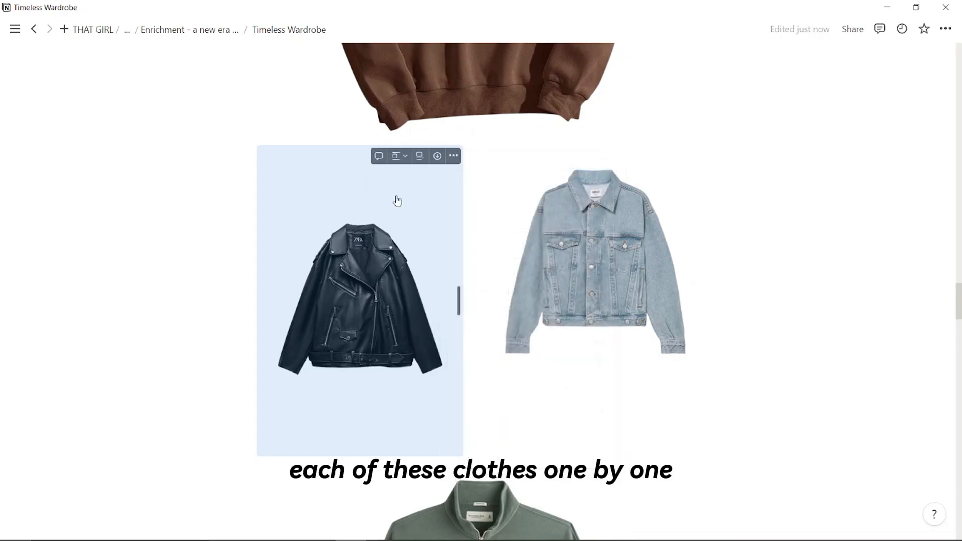
key(space)
click(574, 245)
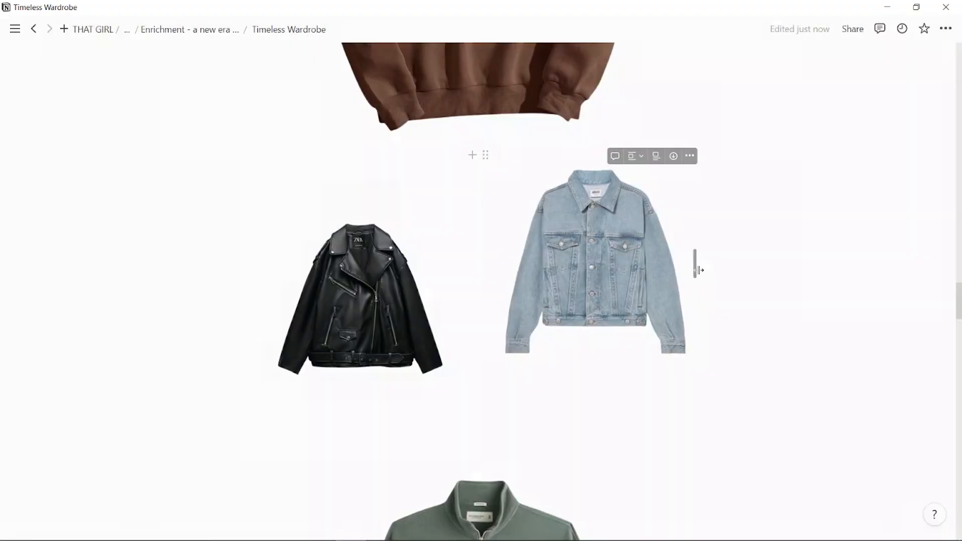
Place the cropped white shirt image beside the three hanging shirts and the tan bodysuit image beside the brown bodysuit
scroll(574, 250, up, 15)
scroll(574, 258, up, 10)
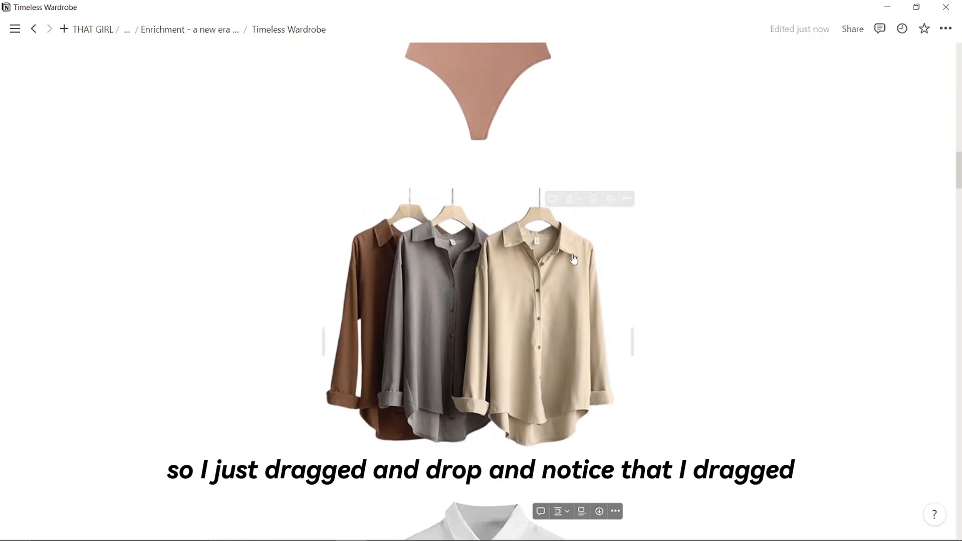
scroll(574, 258, down, 5)
drag(323, 255, 621, 184)
scroll(621, 185, up, 15)
scroll(621, 180, down, 8)
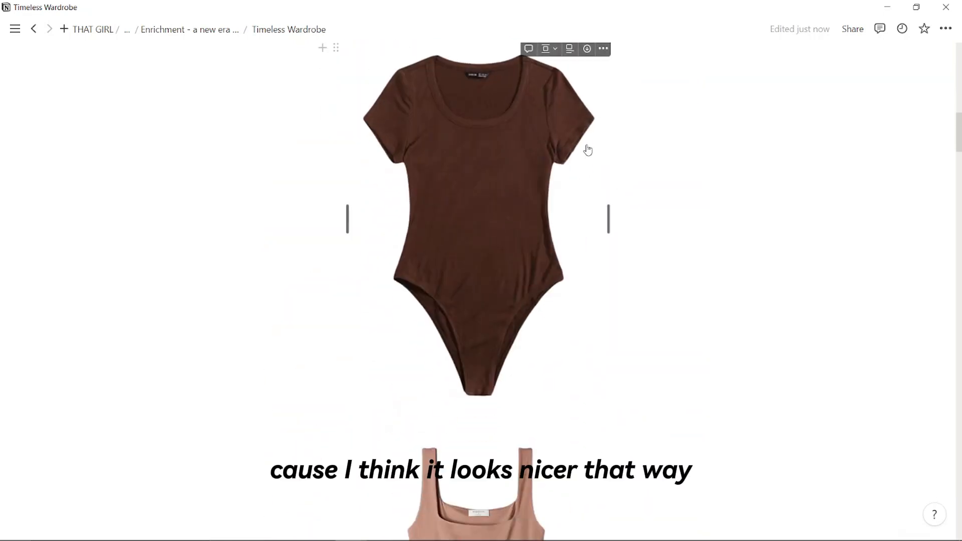
drag(338, 295, 622, 130)
scroll(601, 142, down, 10)
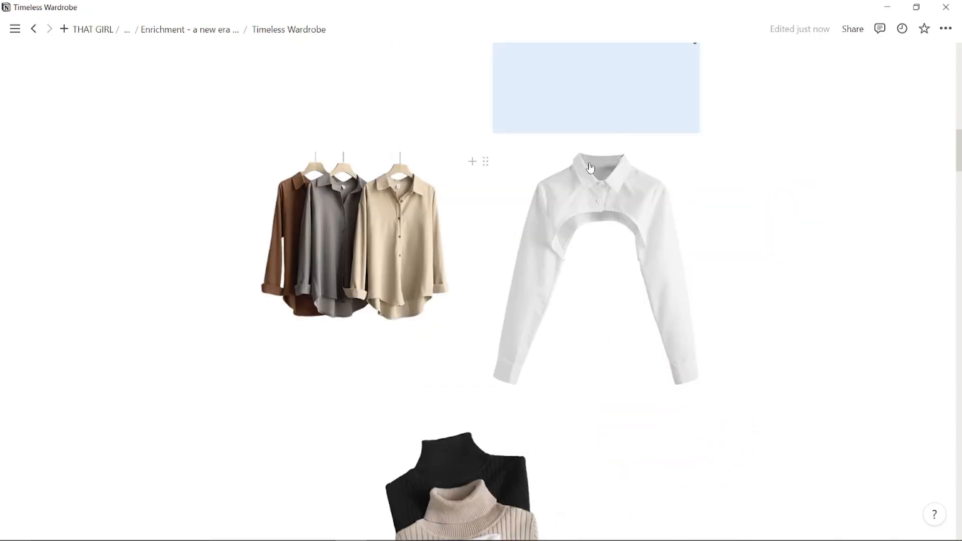
Place the cream cardigan image beside the stacked turtlenecks image in the Tops section
scroll(576, 191, up, 3)
drag(332, 338, 630, 117)
scroll(630, 125, down, 20)
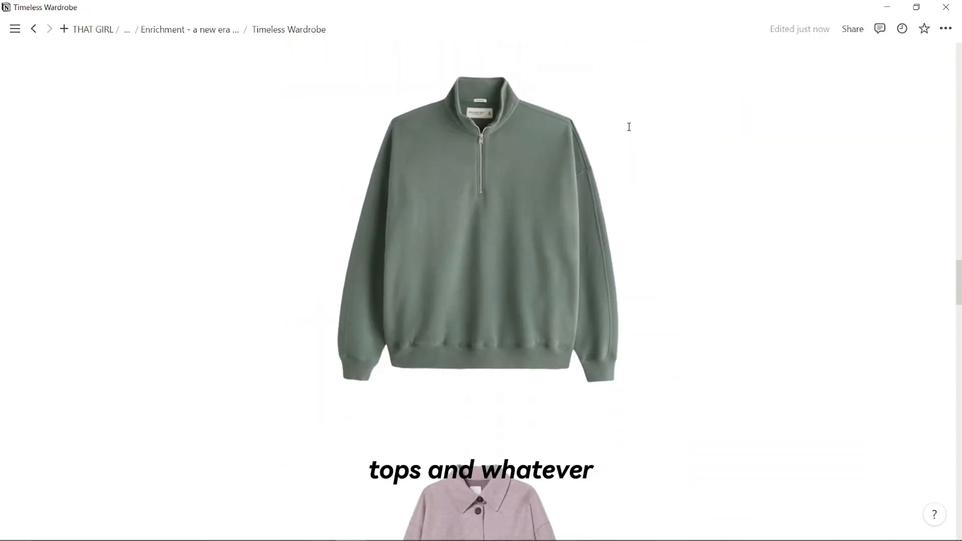
scroll(630, 131, down, 5)
scroll(630, 127, up, 18)
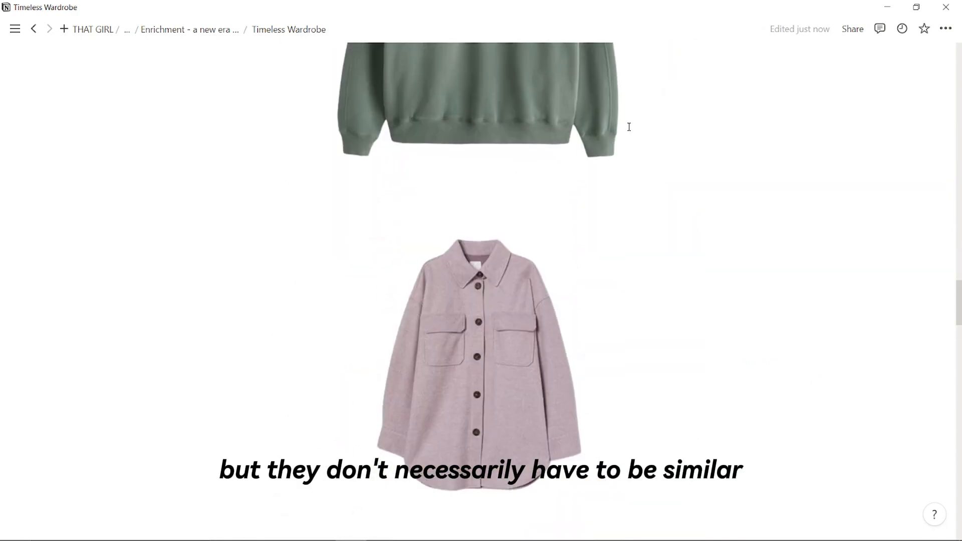
Place the brown zip-up sweater image beside the green half-zip sweatshirt and the green knit sweater image beside the lilac button-up shirt
scroll(630, 126, down, 20)
scroll(630, 127, up, 3)
drag(349, 210, 662, 357)
scroll(662, 356, down, 12)
scroll(664, 362, up, 10)
drag(316, 158, 601, 128)
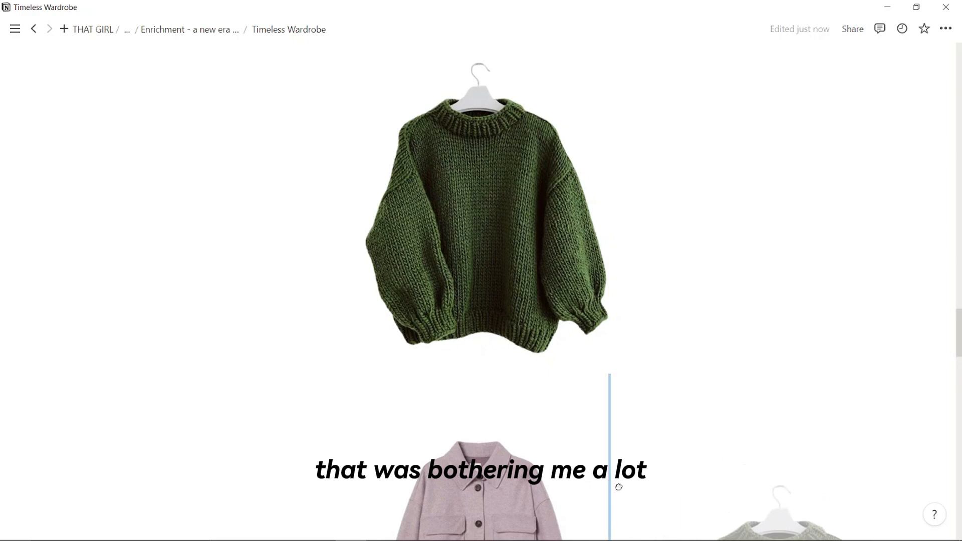
Move the plaid shirt image from below the Tops heading to beside the brown Los Angeles sweatshirt
scroll(614, 484, down, 15)
scroll(560, 365, up, 20)
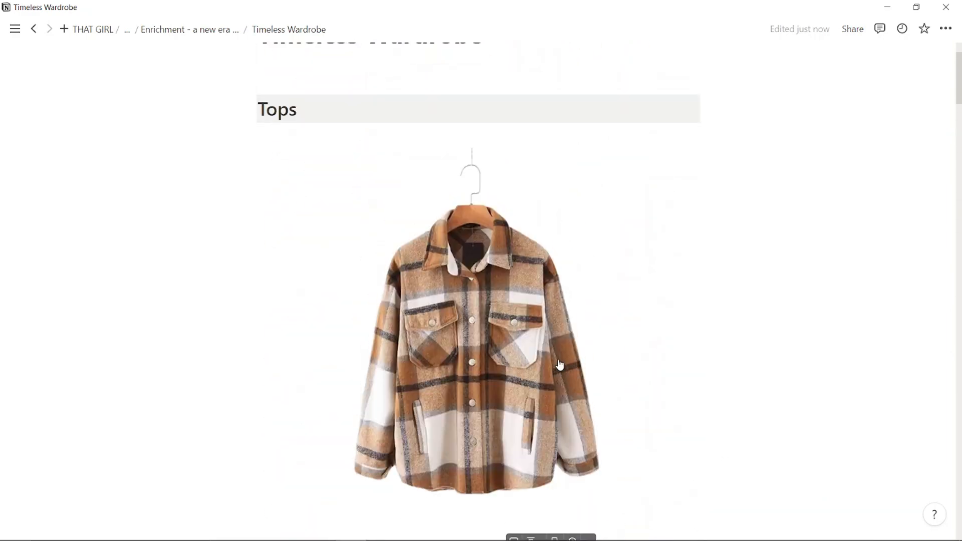
drag(344, 89, 649, 377)
Examine the brown zip-up sweater image's toolbar and available actions for a way to crop it
scroll(811, 260, down, 15)
scroll(785, 162, up, 5)
scroll(785, 163, down, 6)
scroll(785, 161, up, 5)
click(687, 290)
click(447, 233)
click(677, 181)
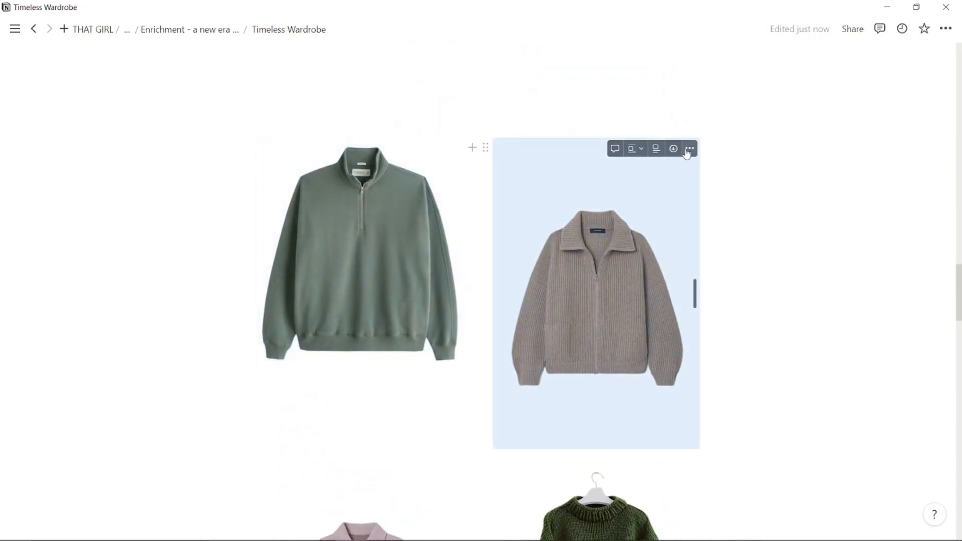
click(688, 154)
click(722, 79)
scroll(727, 176, down, 2)
mouse_move(651, 79)
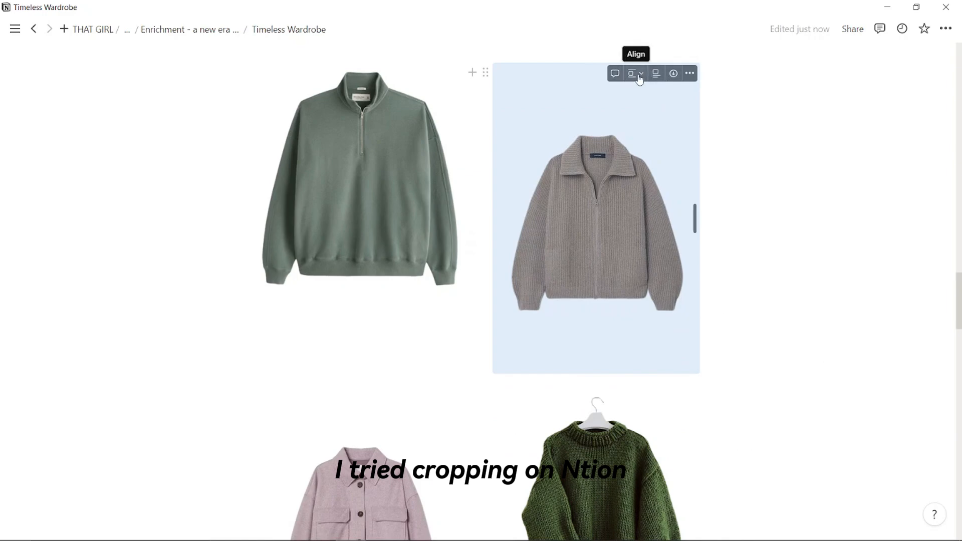
click(689, 73)
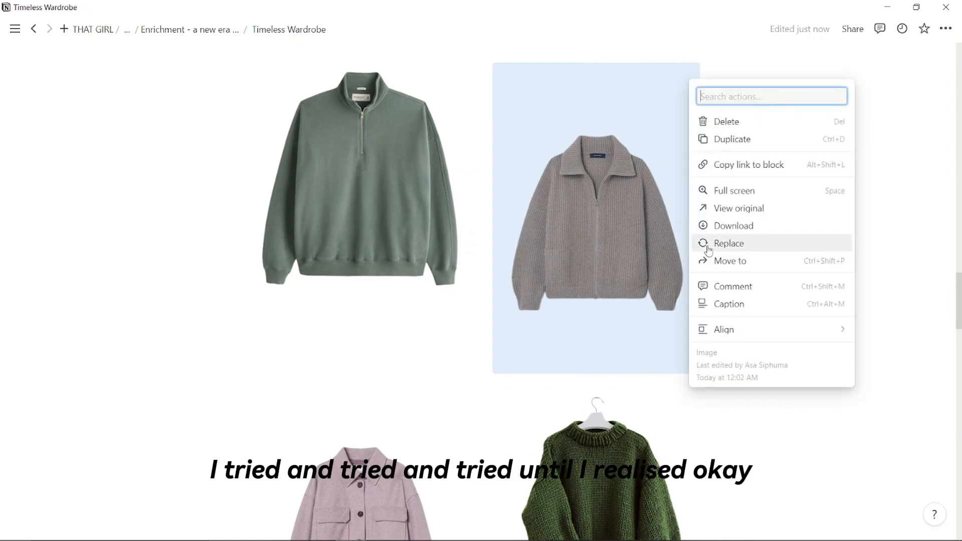
click(659, 209)
right_click(589, 228)
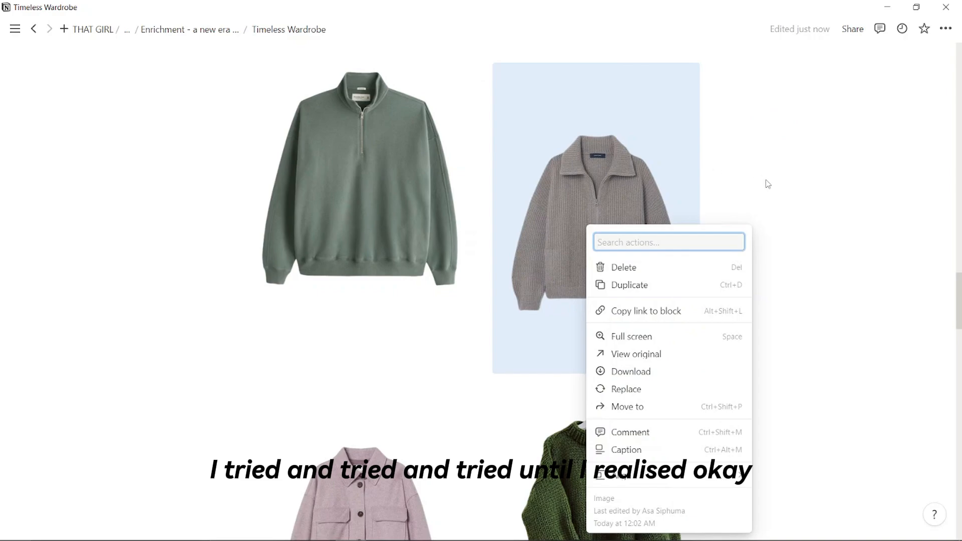
scroll(690, 238, down, 20)
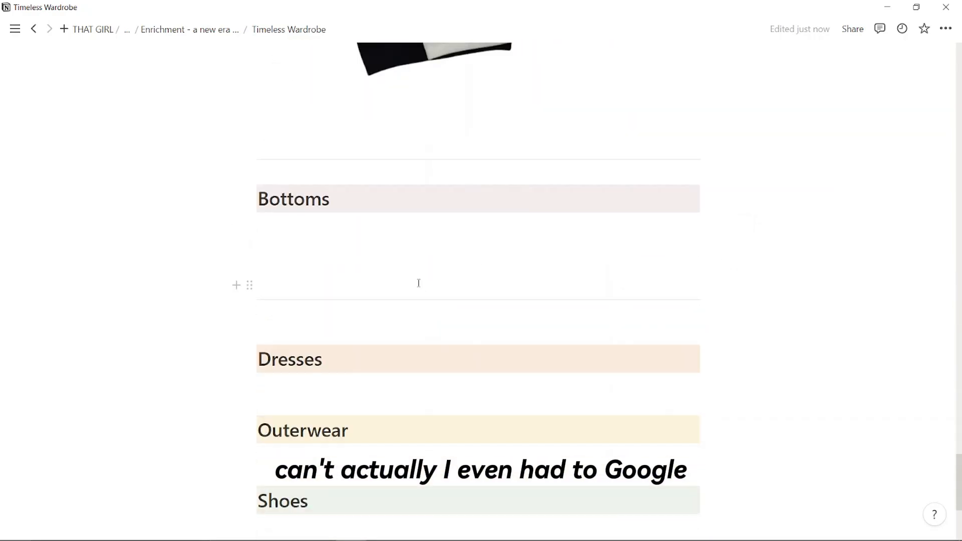
click(382, 246)
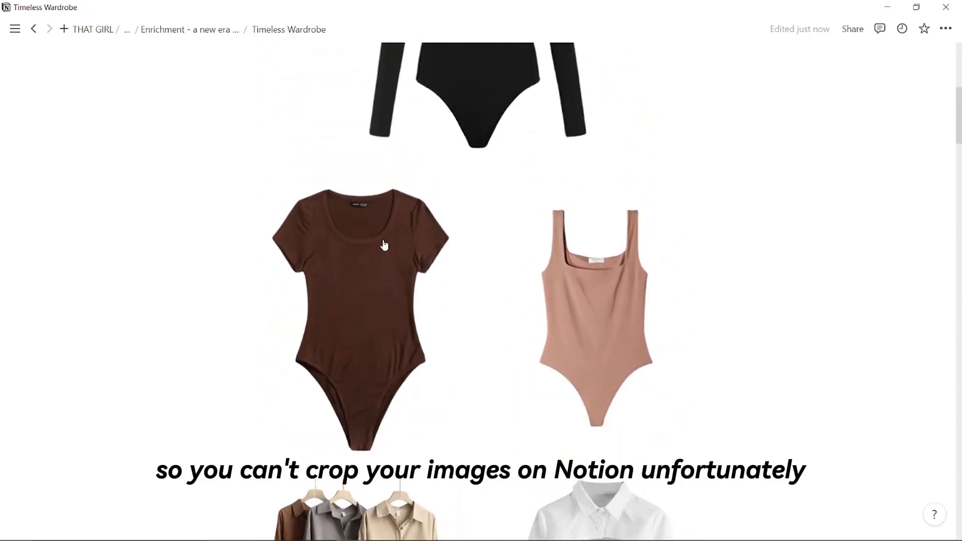
Caption the black bodysuit image "Long-sleeved bodysuit"
scroll(384, 240, up, 5)
click(587, 76)
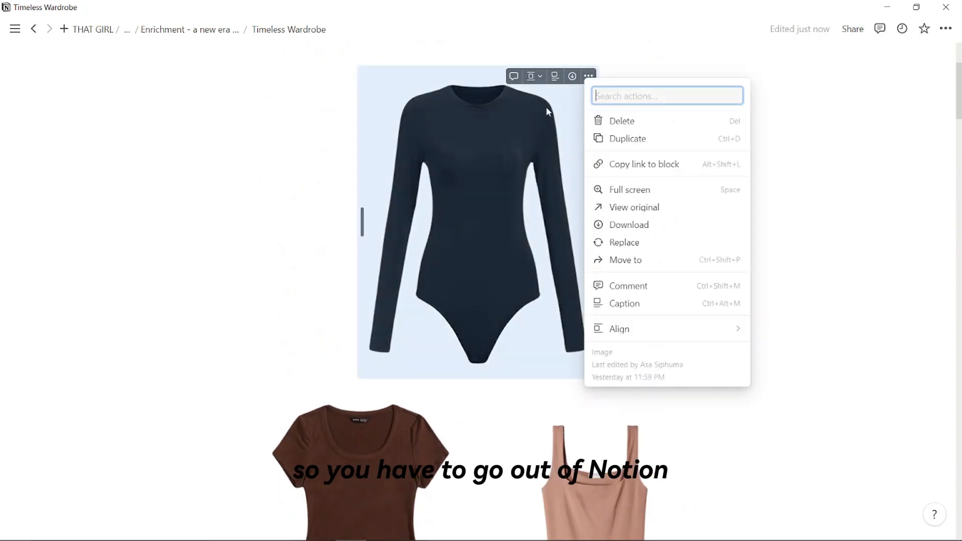
click(651, 302)
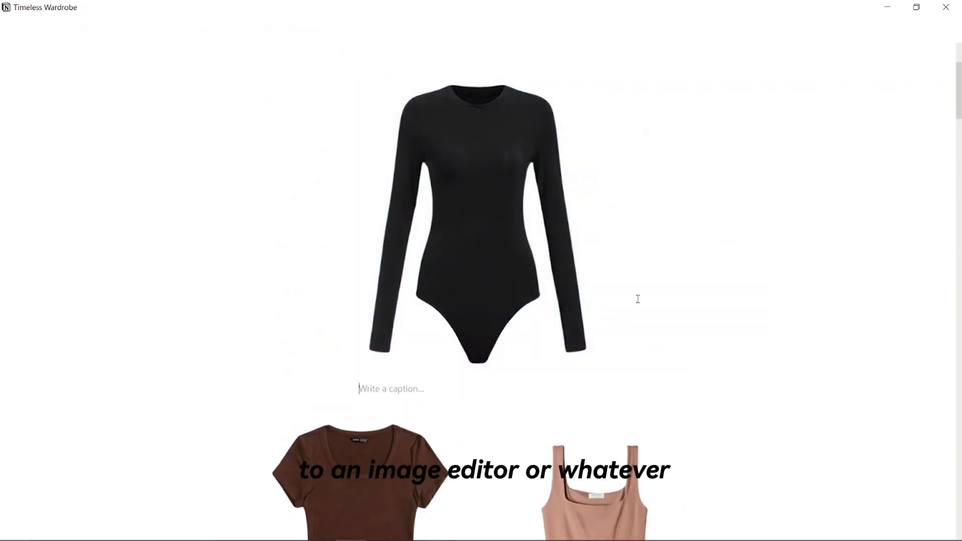
text(Long-sleeved bodysuit)
Caption the brown bodysuit image "Short-sleeved bodysit"
scroll(638, 299, down, 5)
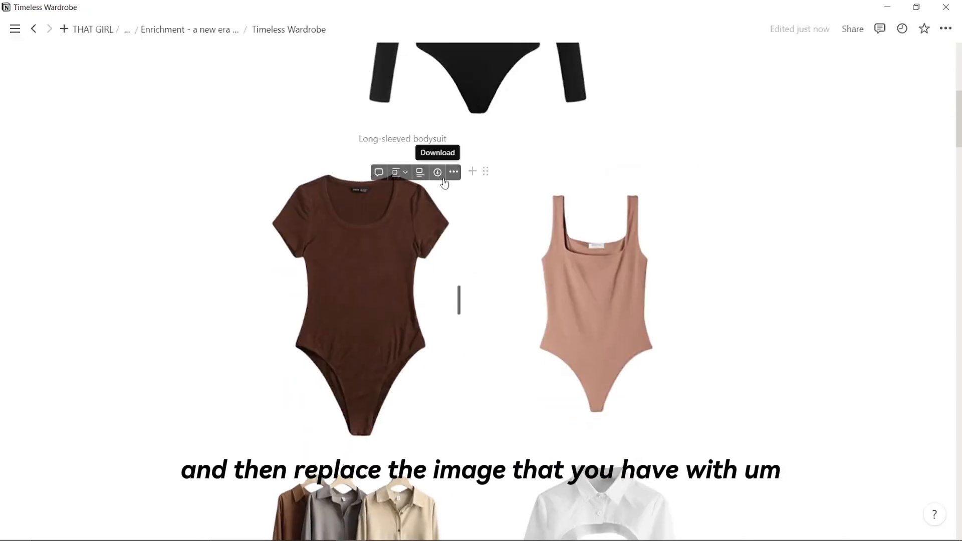
click(420, 175)
text(Short-sle)
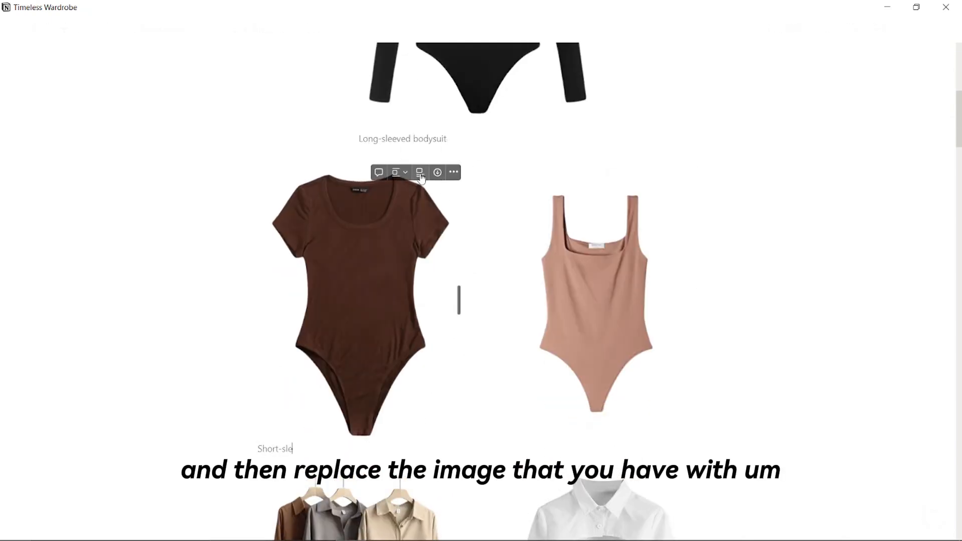
text(eved bodysit)
Delete the tan bodysuit image and place the brown bodysuit image beside the black long-sleeved one
click(512, 219)
key(Delete)
drag(333, 161, 634, 99)
scroll(563, 200, up, 3)
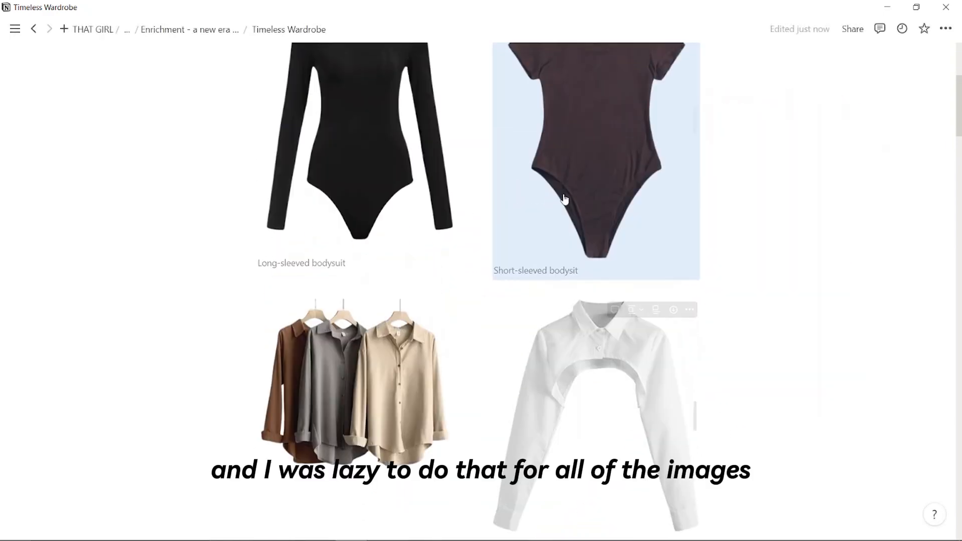
Correct the brown bodysuit's caption to "Short-sleeved bodysuit" and caption the three hanging shirts "Long-sleeved shirt"
click(576, 266)
text(u)
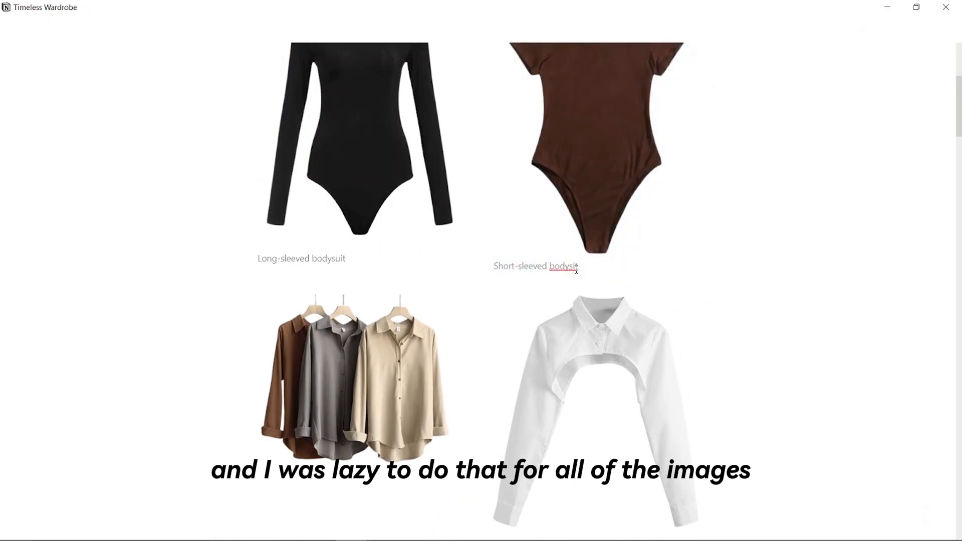
scroll(366, 371, down, 3)
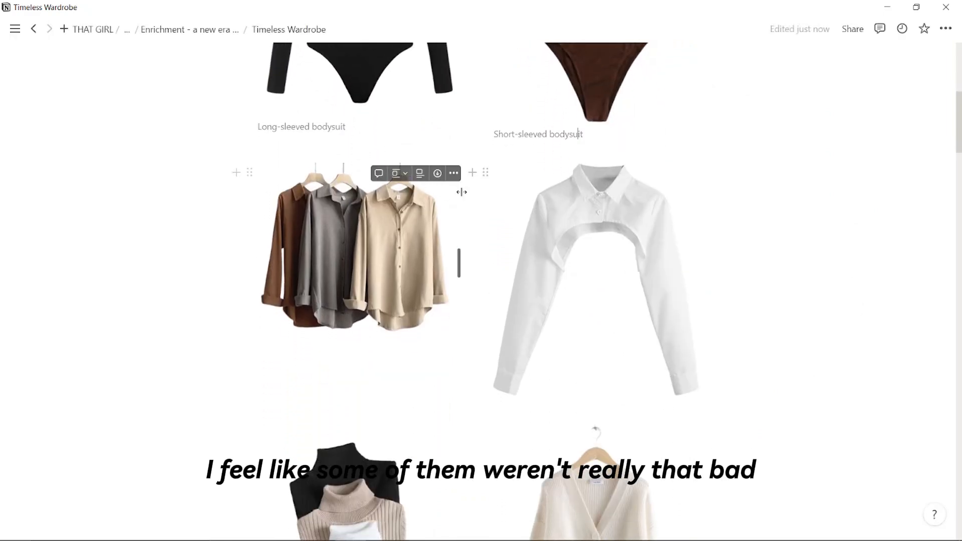
click(422, 383)
text(Long-sleeved shi)
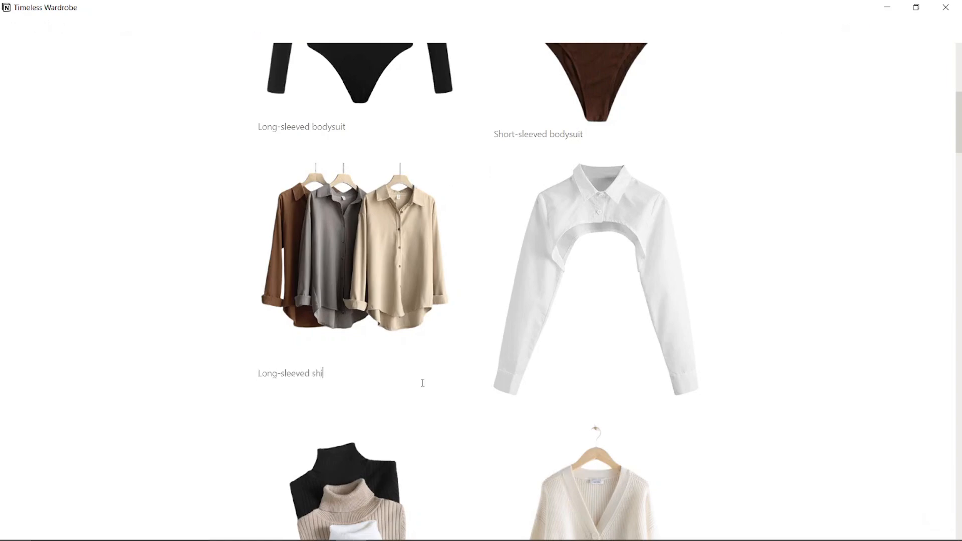
text(rt)
Caption the stacked turtlenecks image "Turtle neck" and the cream cardigan image "Cardigan"
scroll(421, 382, down, 6)
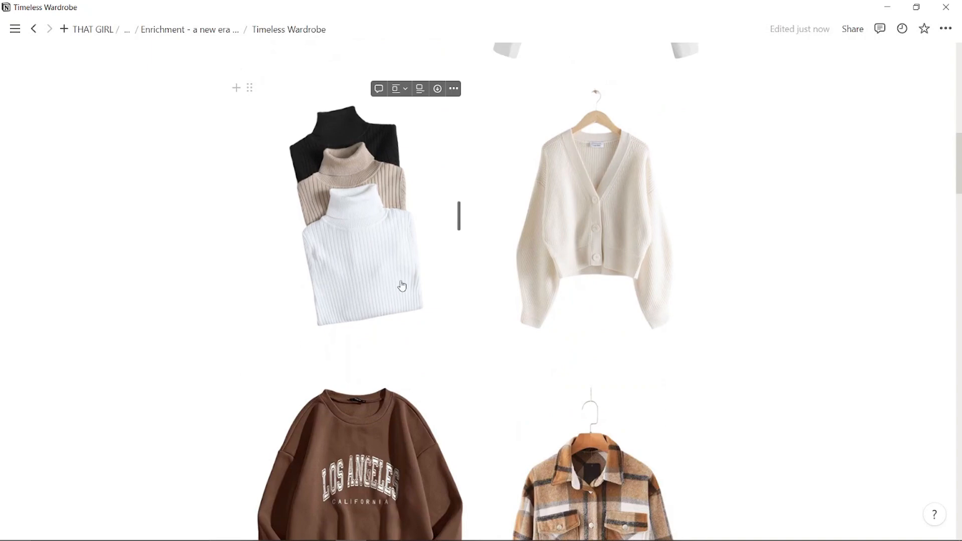
click(423, 95)
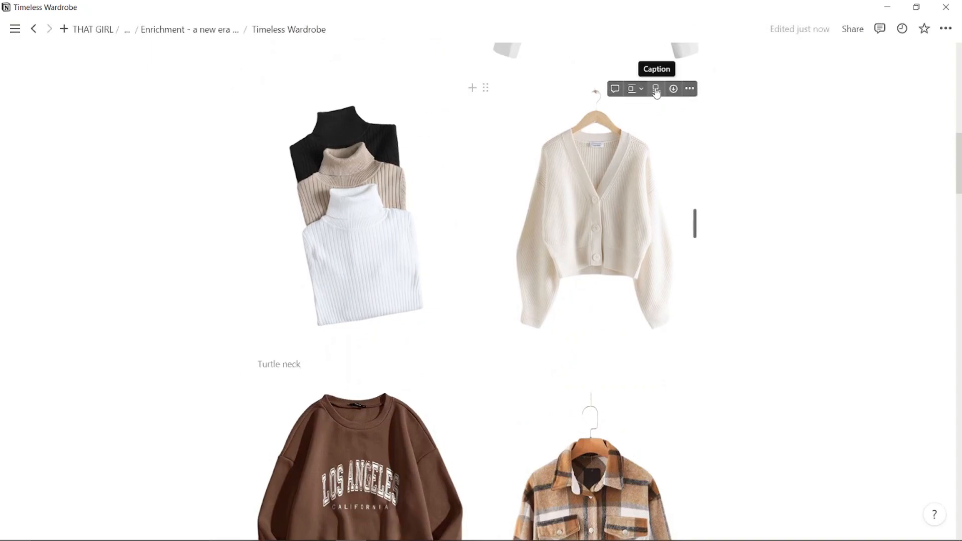
click(656, 90)
Caption the brown Los Angeles sweatshirt "Crewneck sweater" and add a caption to the plaid shirt image beside it
scroll(545, 221, down, 6)
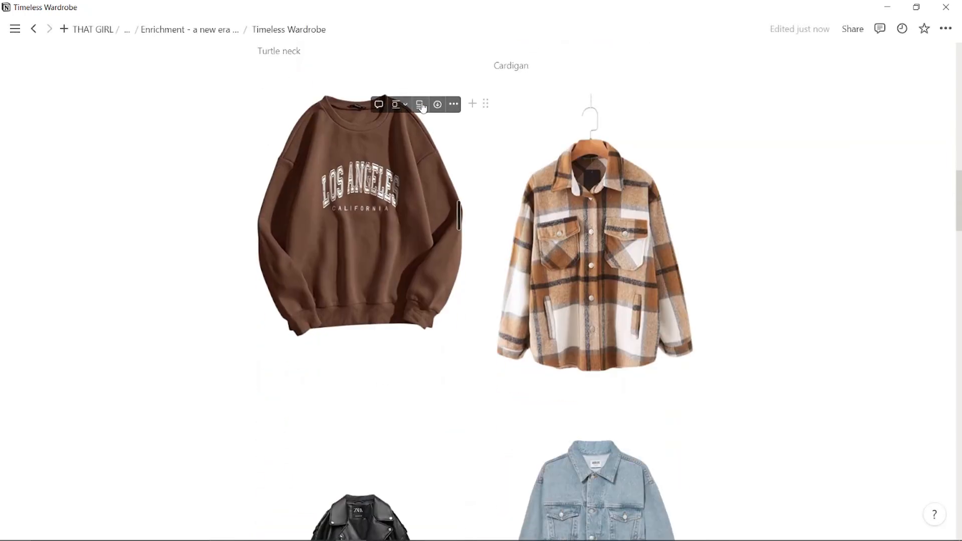
text(Crewneck sweater)
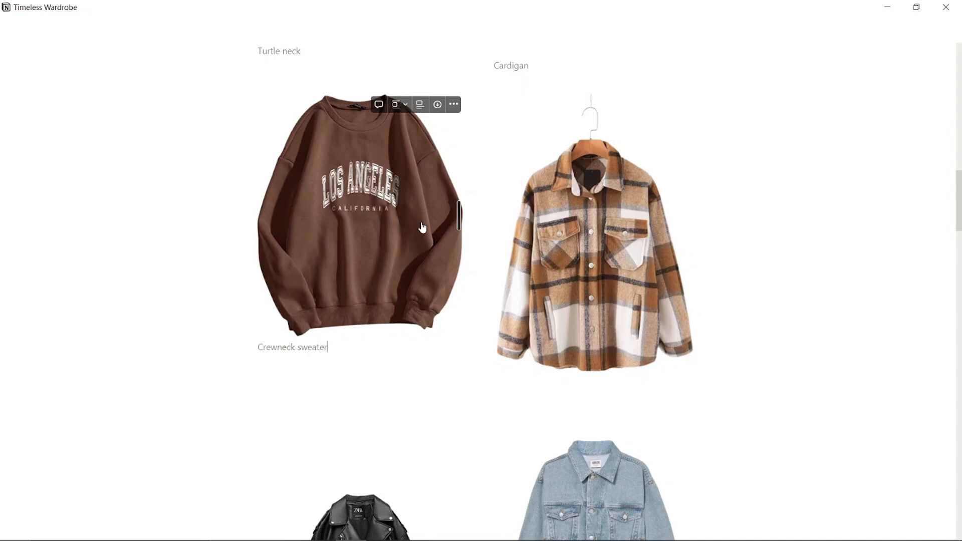
scroll(422, 228, down, 2)
scroll(627, 151, up, 2)
click(657, 79)
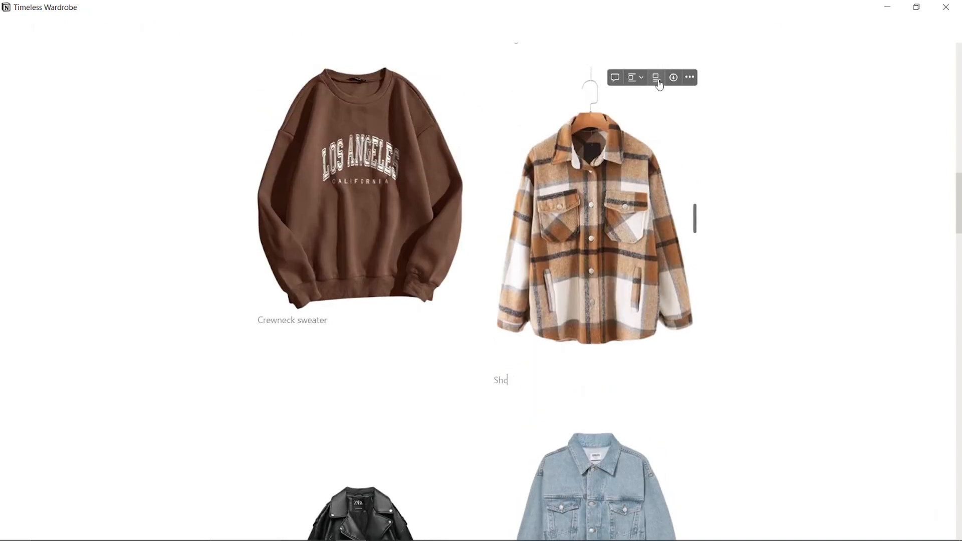
Caption the black leather jacket image "Leather jacket" and enter "denim" in the denim jacket's caption
scroll(646, 100, down, 7)
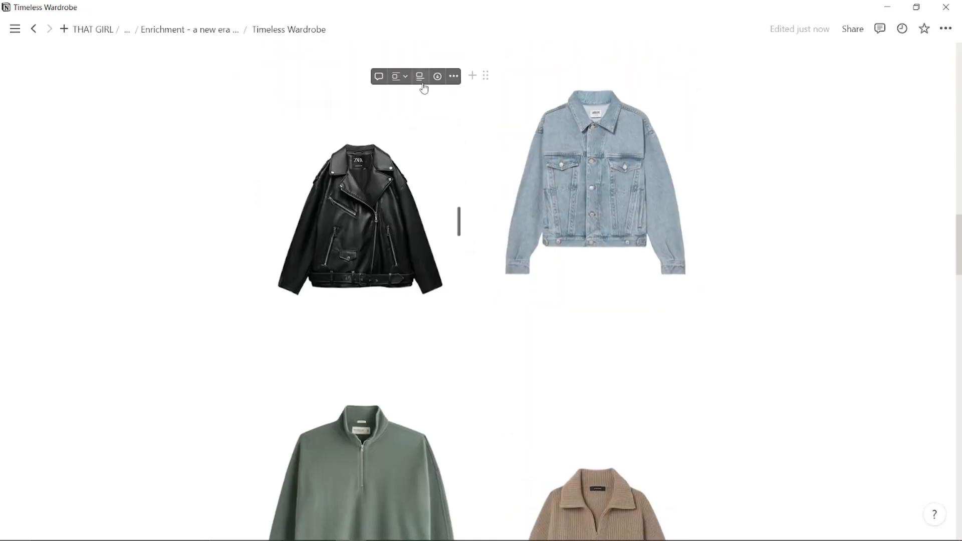
click(420, 80)
click(292, 388)
key(BackSpace)
mouse_move(666, 83)
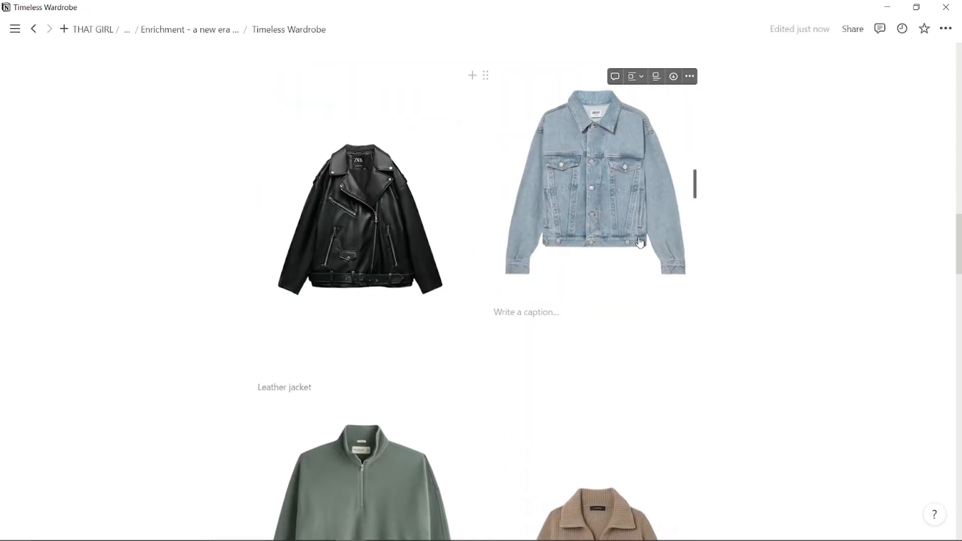
text(denim)
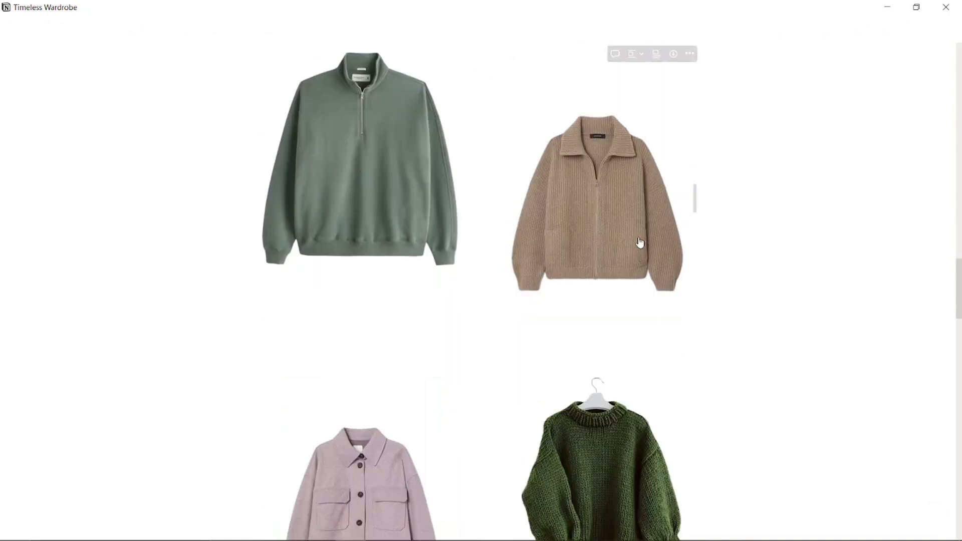
Caption the lilac button-up overshirt image "Shacket" and the dark green sweater image "Knit sweater"
scroll(320, 275, down, 5)
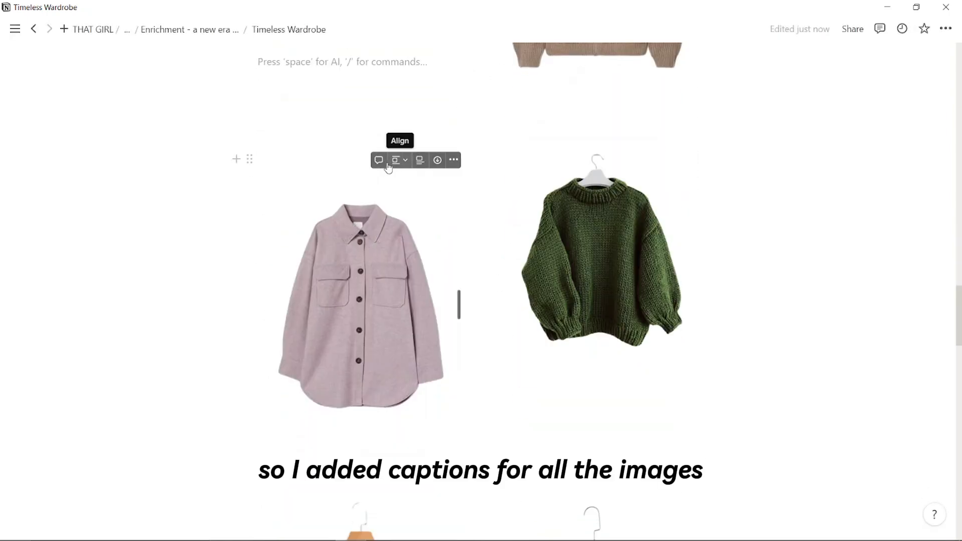
click(422, 166)
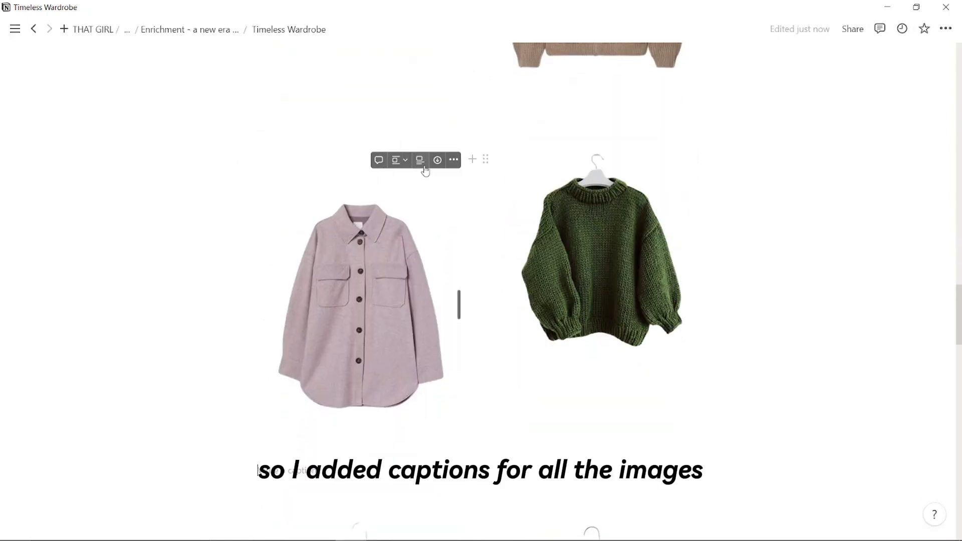
scroll(389, 277, down, 1)
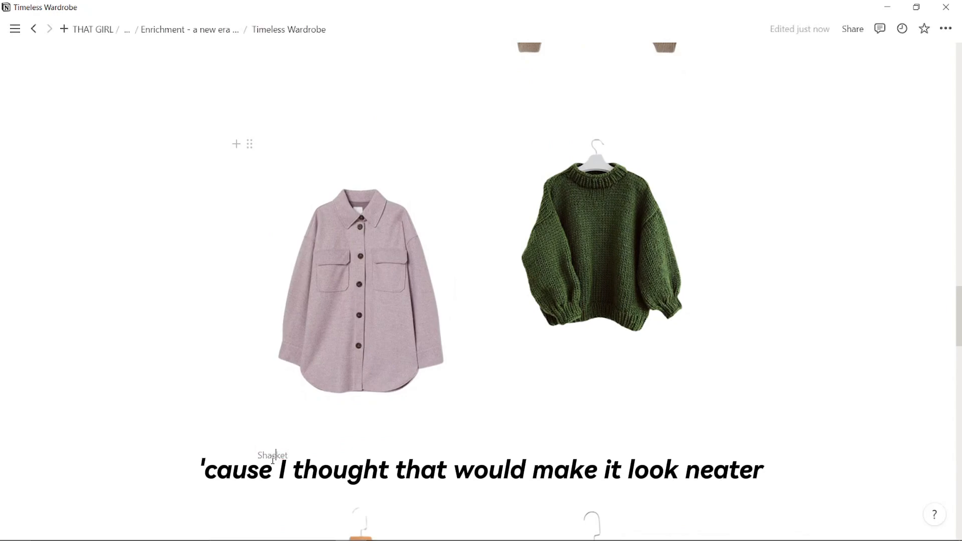
scroll(611, 197, down, 2)
click(653, 61)
text(Knit sweater)
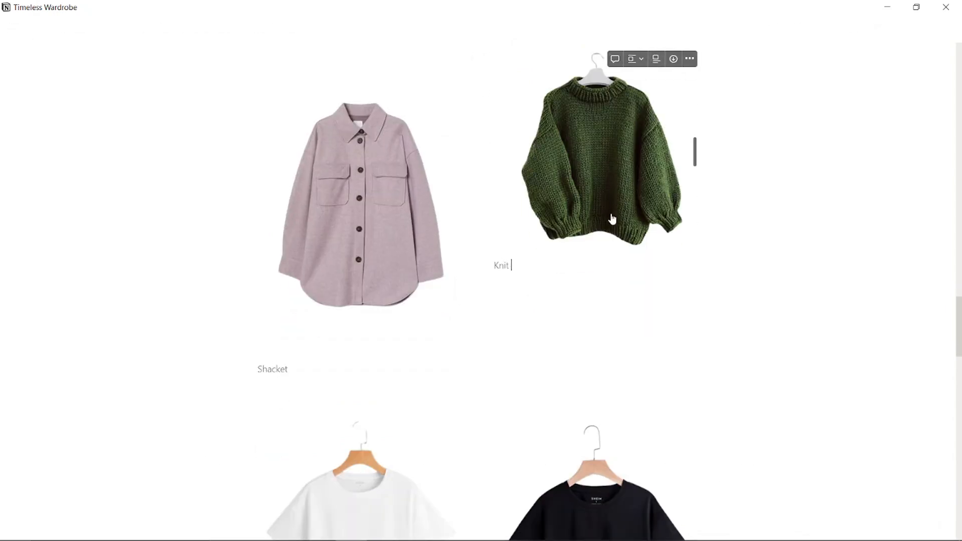
Caption both the brown zip-up sweater image and the green pullover image "Quarter zip"
scroll(613, 219, up, 5)
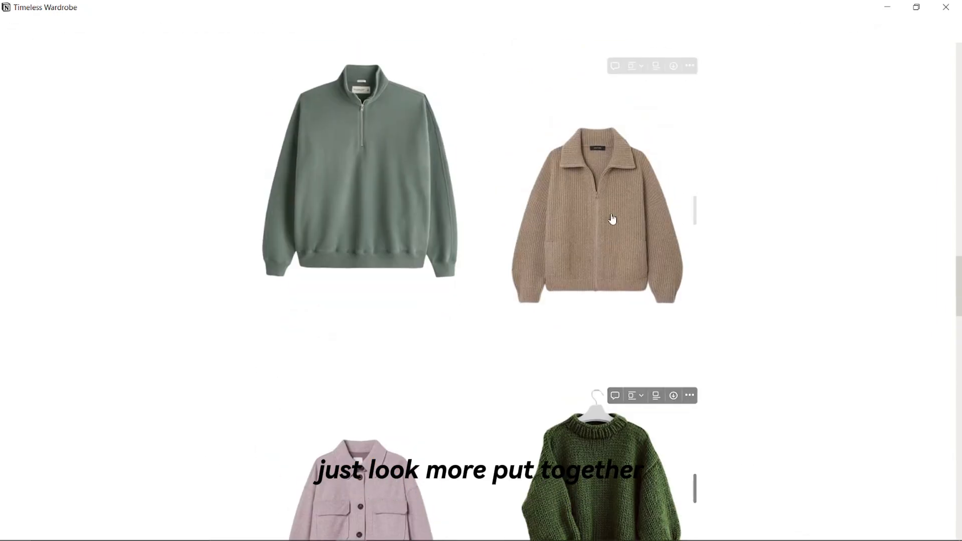
click(657, 66)
text(Quarter zip)
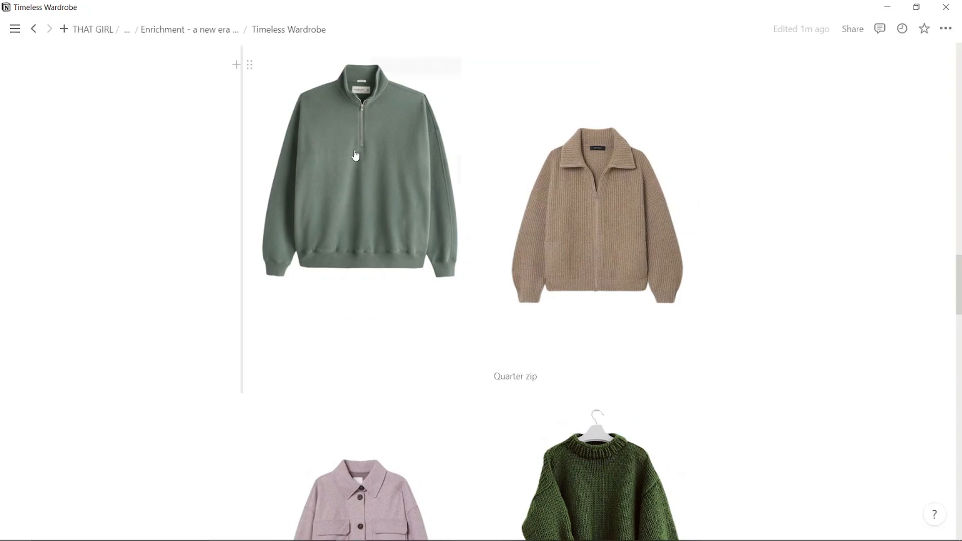
click(420, 66)
text(Quarter zip)
Caption the white tee image "Plain white T-shirt" and the black tee image "Plain black T-shirt"
scroll(386, 282, down, 10)
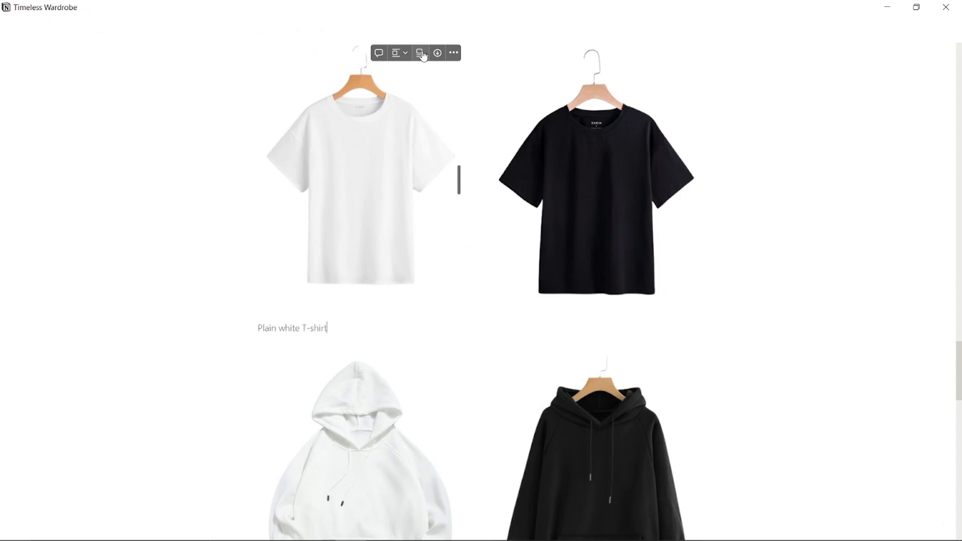
click(660, 57)
text(Plain black T-shirt)
Caption the white hooded sweatshirt image "White hoodie"
scroll(662, 59, down, 5)
click(420, 54)
text(WH)
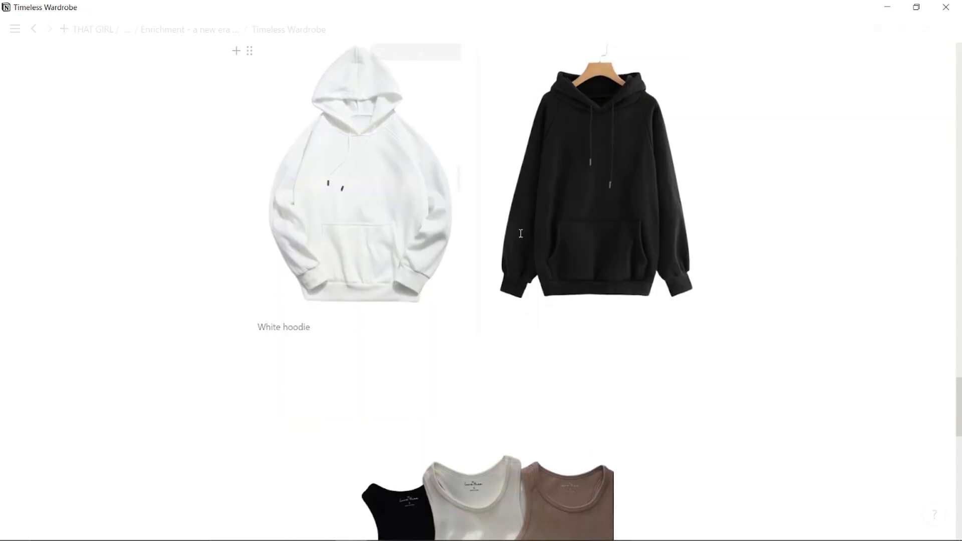
Replace the leather jacket image with the background-free black leather jacket file from the inner Outfits folder in Downloads
click(690, 51)
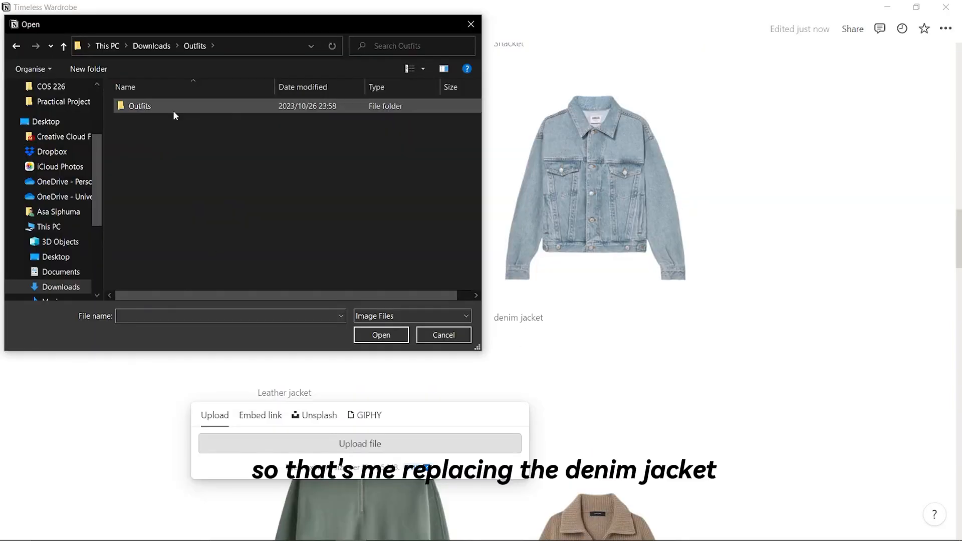
double_click(173, 111)
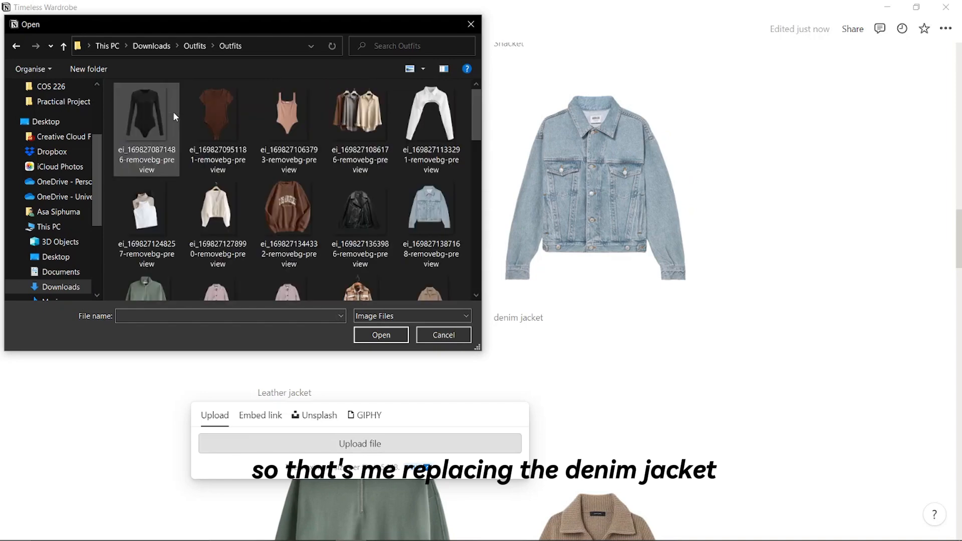
click(351, 219)
double_click(350, 218)
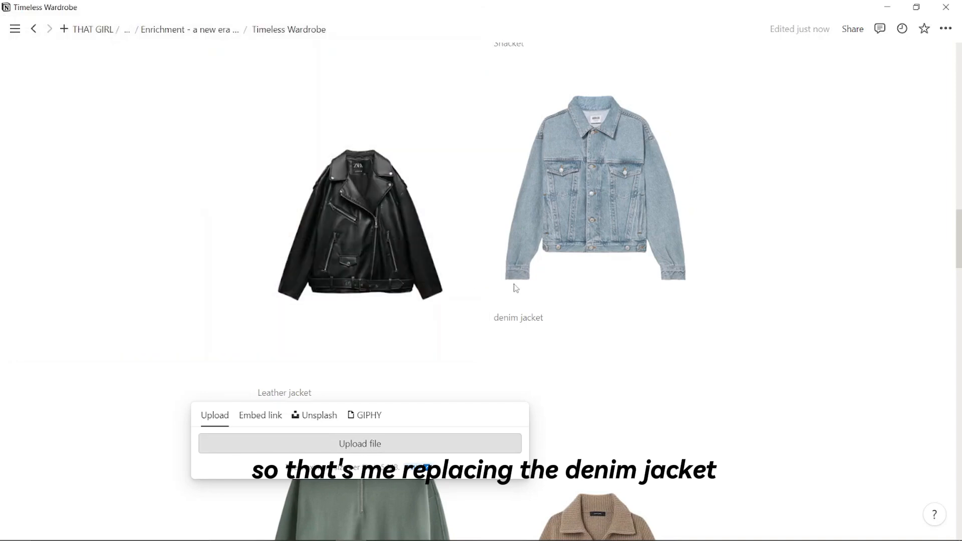
Try adding a callout reading "Colours" below the long-sleeved bodysuit's caption in the Tops section
scroll(524, 237, up, 2)
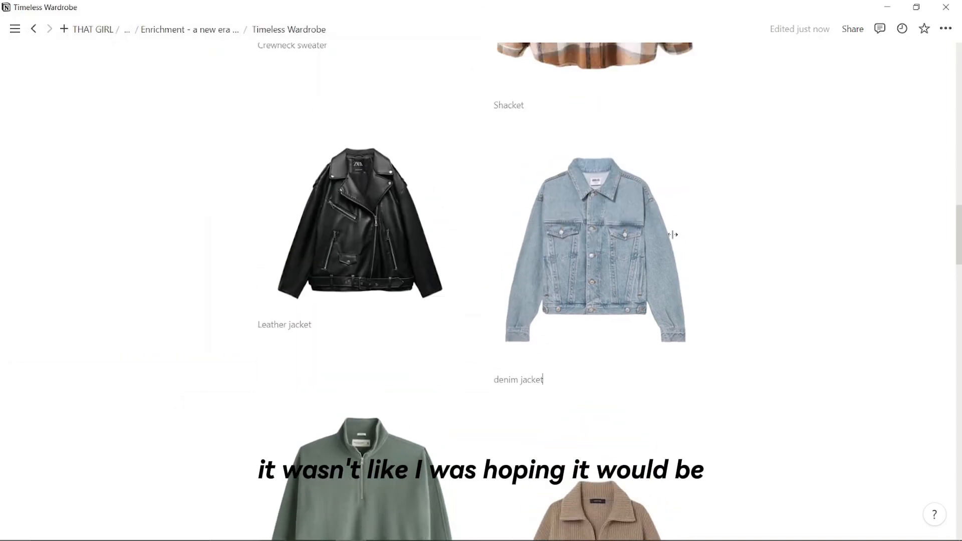
scroll(618, 262, down, 2)
scroll(619, 263, up, 6)
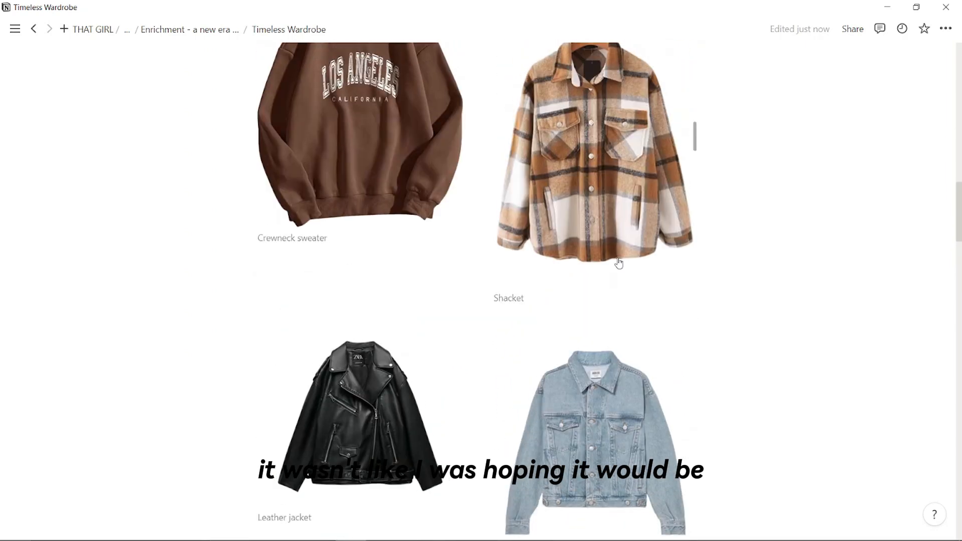
scroll(619, 263, up, 4)
scroll(741, 365, up, 20)
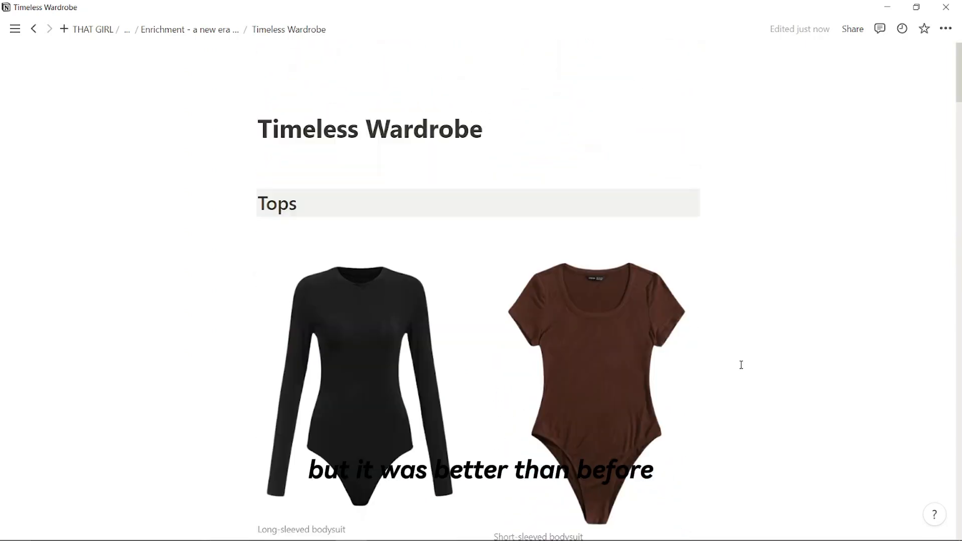
scroll(741, 365, down, 10)
click(283, 188)
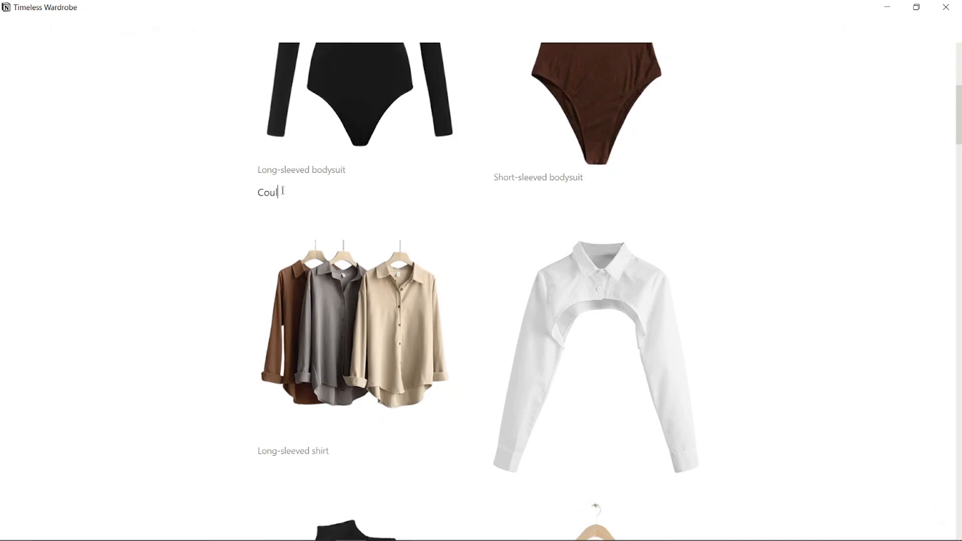
text(/ca)
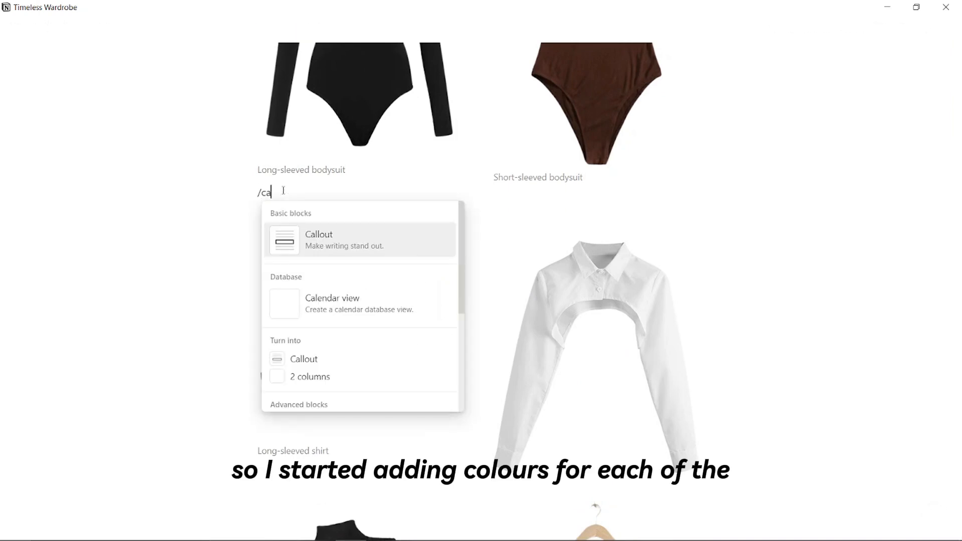
key(Return)
text(Colours)
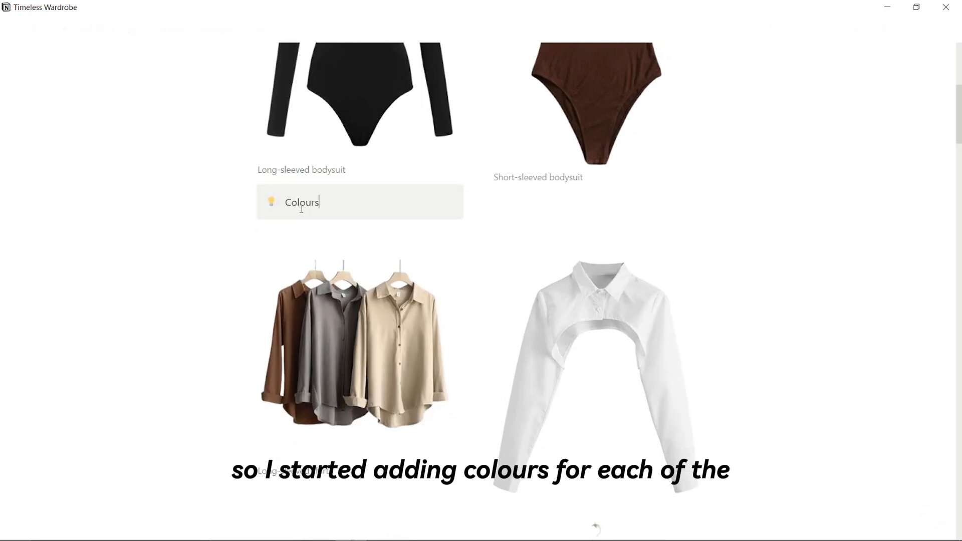
key(Return)
click(323, 204)
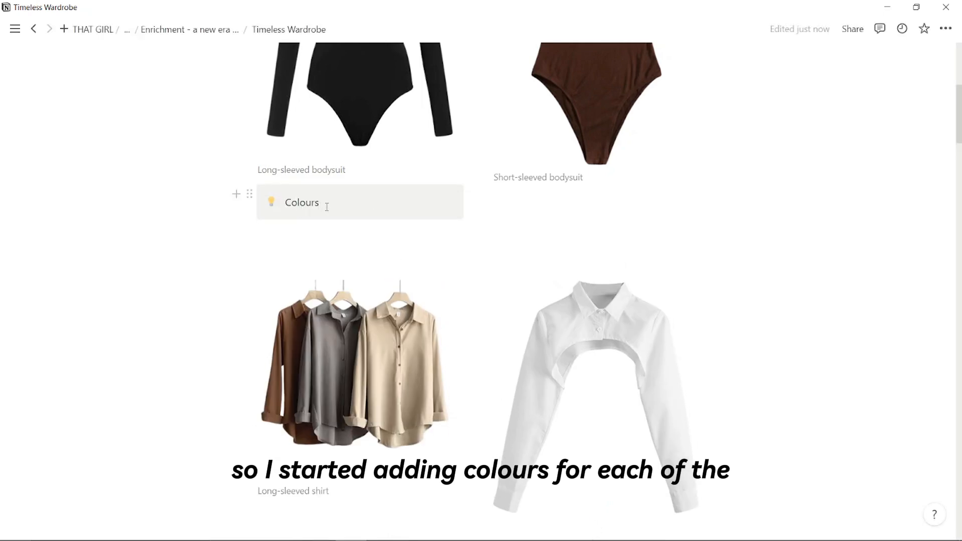
Clear the callout's text and delete the callout below the long-sleeved bodysuit
key(BackSpace)
key(BackSpace)
key(BackSpace)
key(BackSpace)
key(BackSpace)
key(BackSpace)
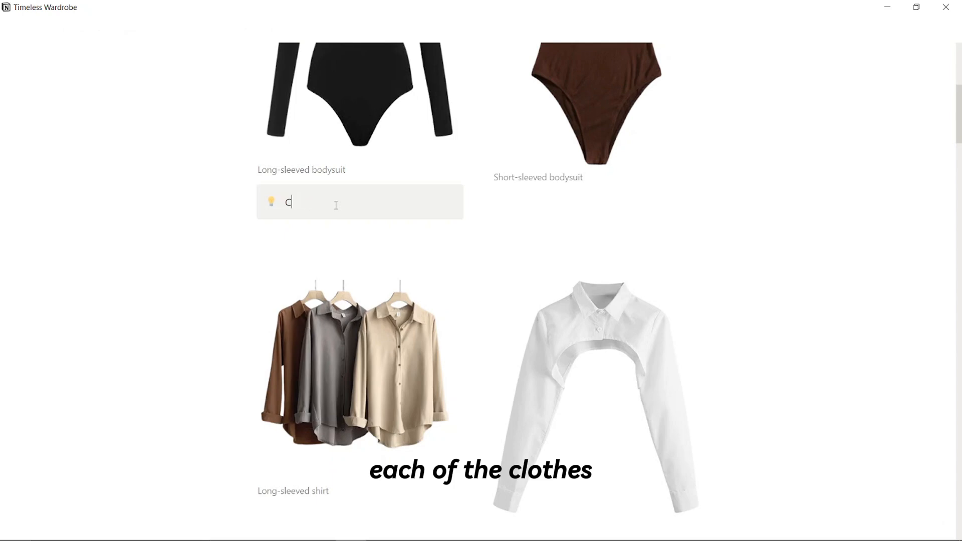
key(Escape)
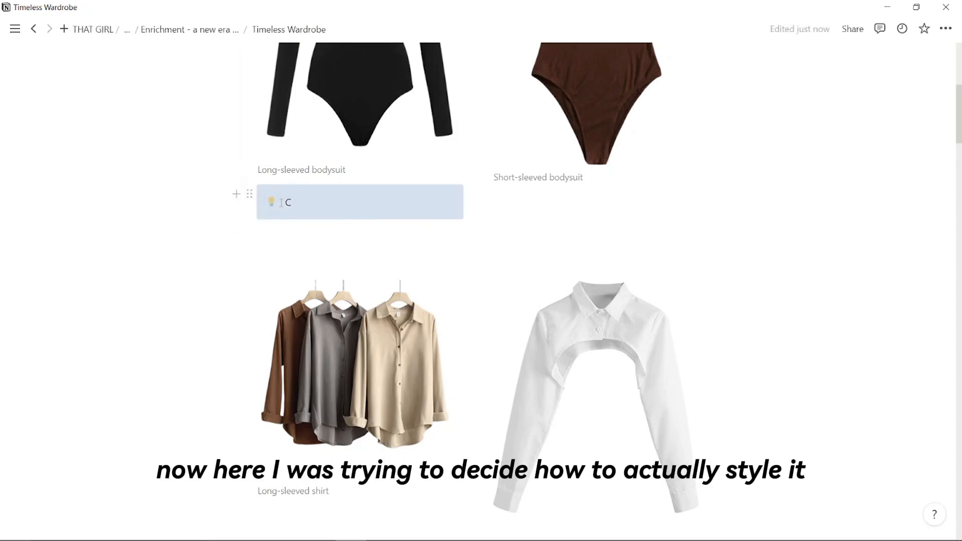
key(BackSpace)
Add a bold "Colours:" label below the long-sleeved bodysuit's caption and start a new line under it
click(280, 199)
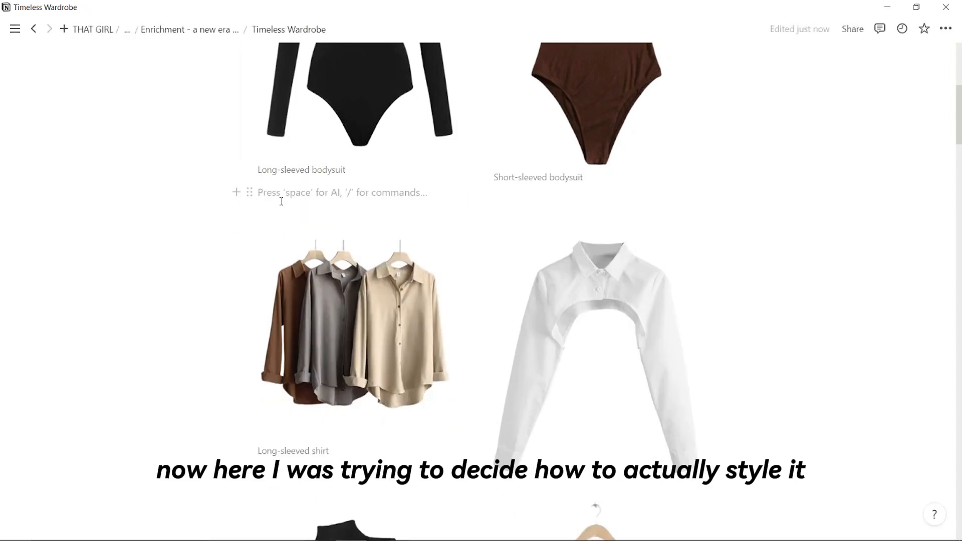
scroll(280, 238, up, 4)
scroll(281, 281, down, 2)
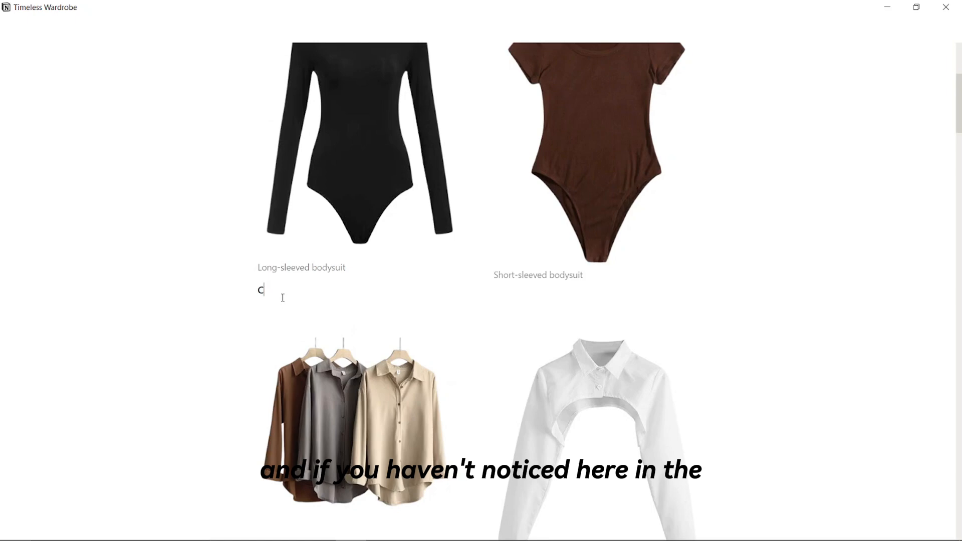
text(Colours)
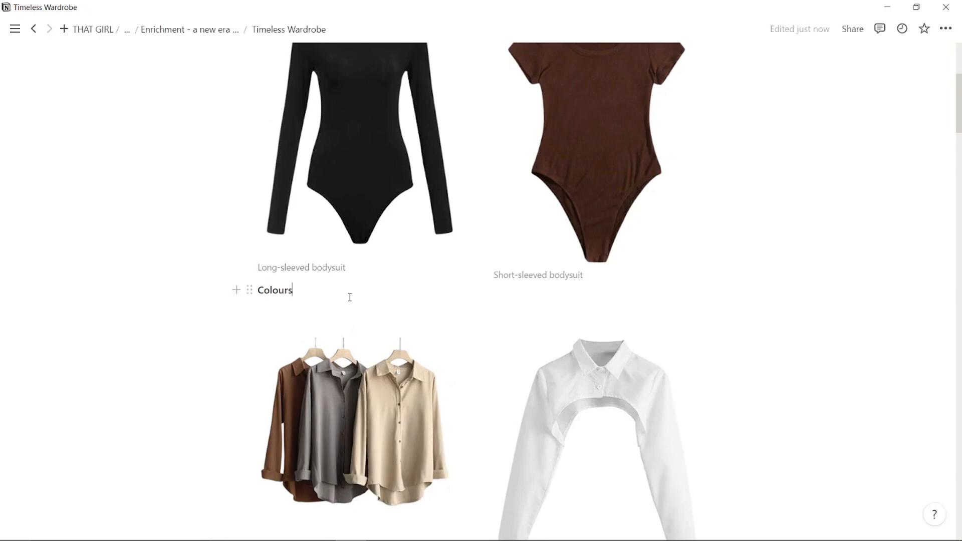
text(:)
key(Return)
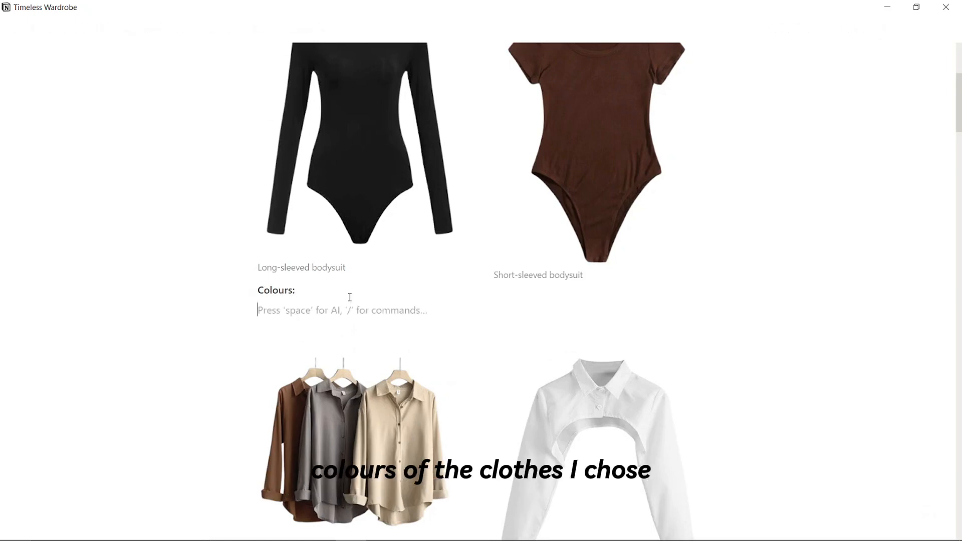
text(/)
key(BackSpace)
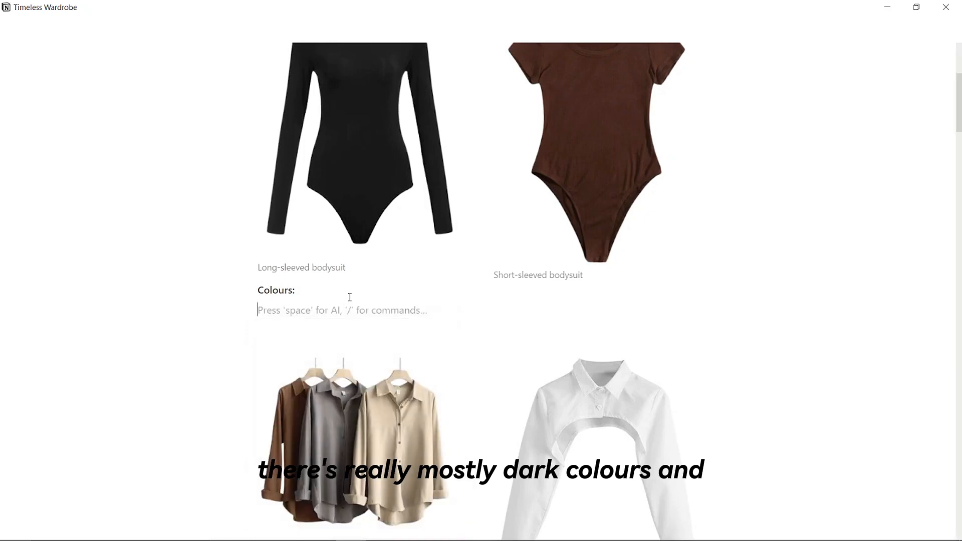
text(/todo)
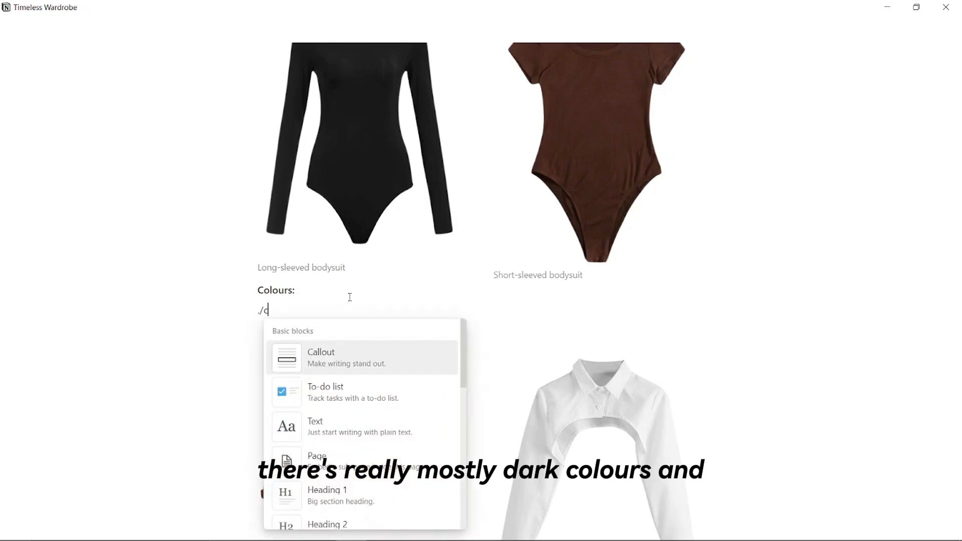
key(BackSpace)
key(BackSpace)
key(BackSpace)
key(BackSpace)
key(BackSpace)
Insert a to-do list under the long-sleeved bodysuit's Colours label with the item "Black" and a following empty item
text(/to)
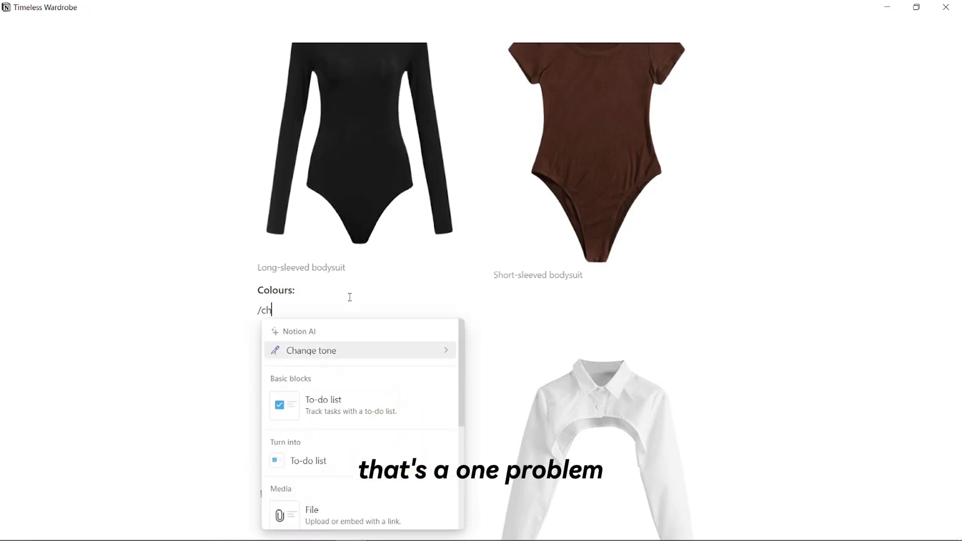
key(BackSpace)
key(BackSpace)
click(328, 396)
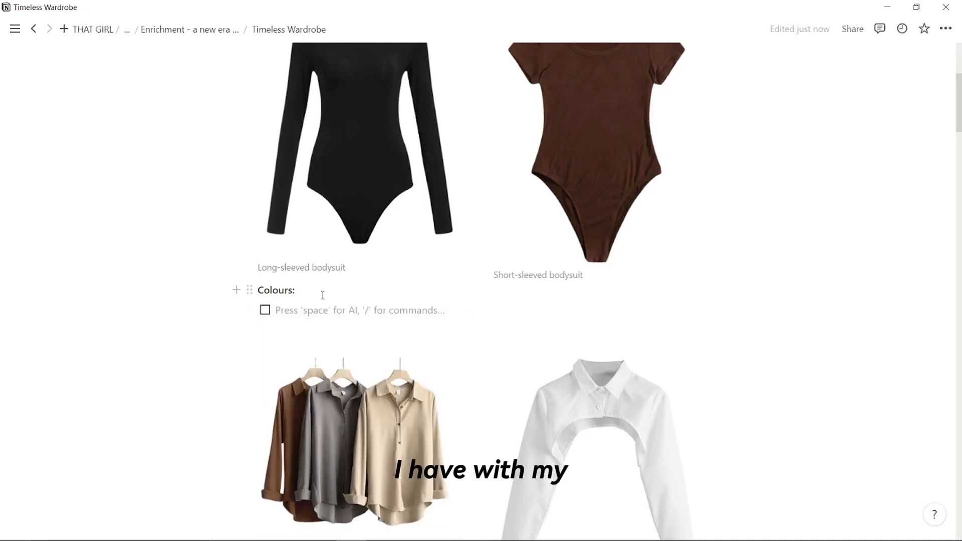
text(Black)
key(Return)
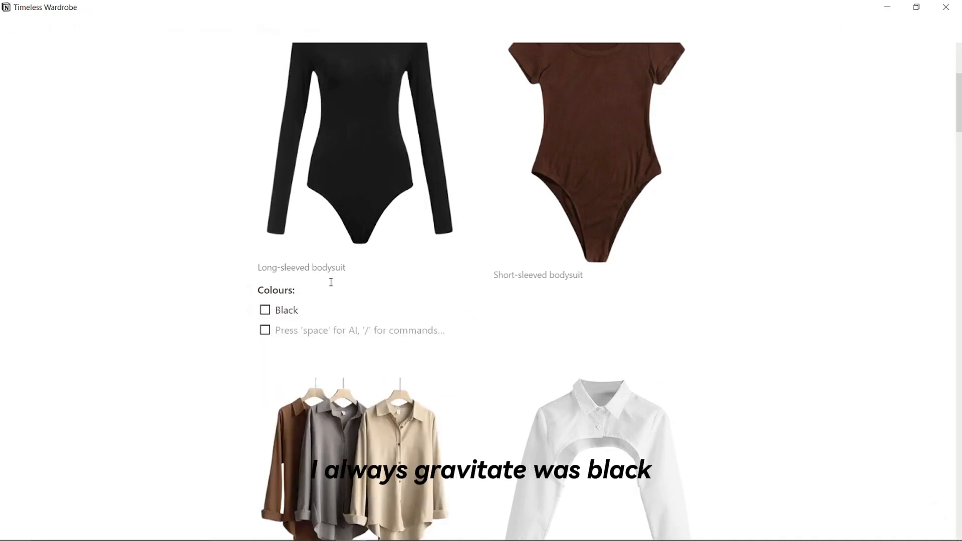
Check off the Black item and copy the Colours label with its checkbox item below the short-sleeved bodysuit's caption
scroll(330, 282, down, 2)
scroll(361, 279, up, 1)
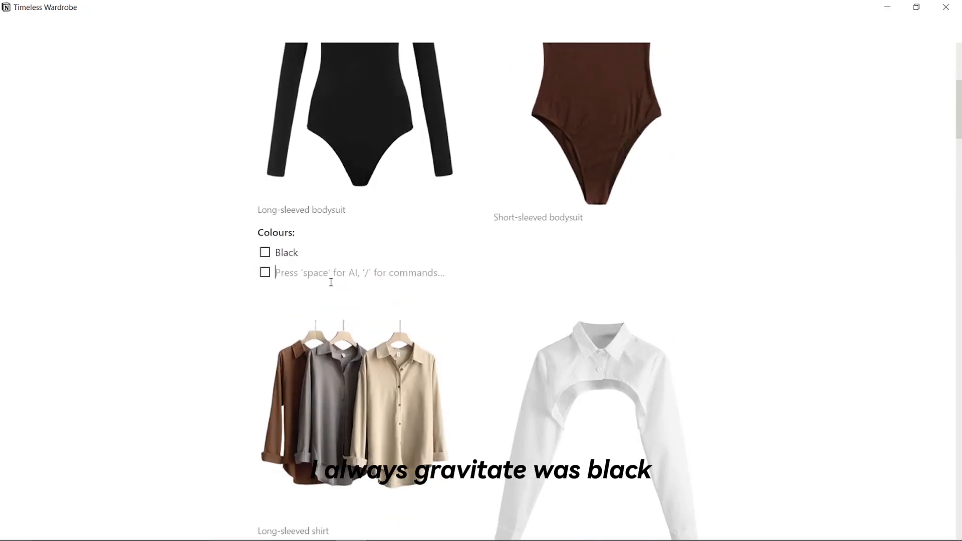
click(536, 252)
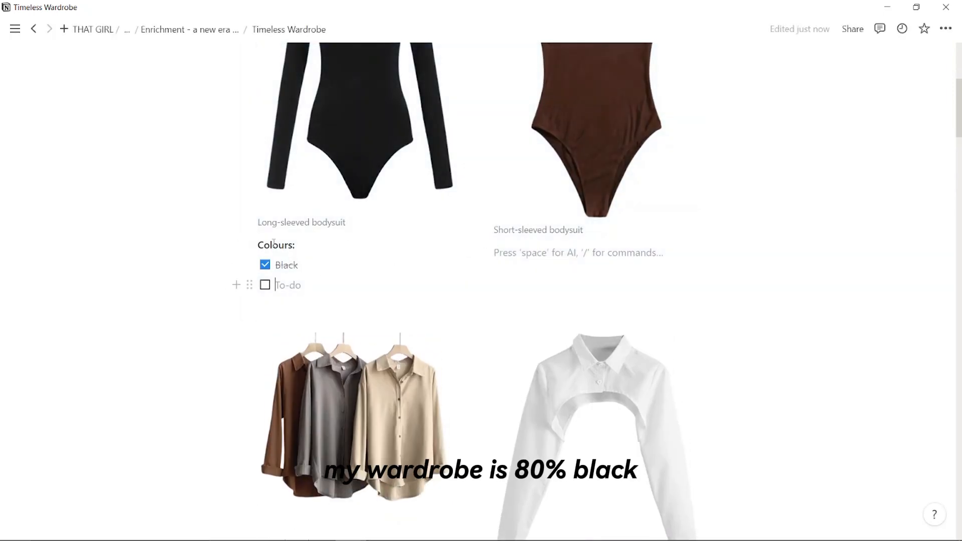
drag(260, 245, 257, 244)
click(526, 251)
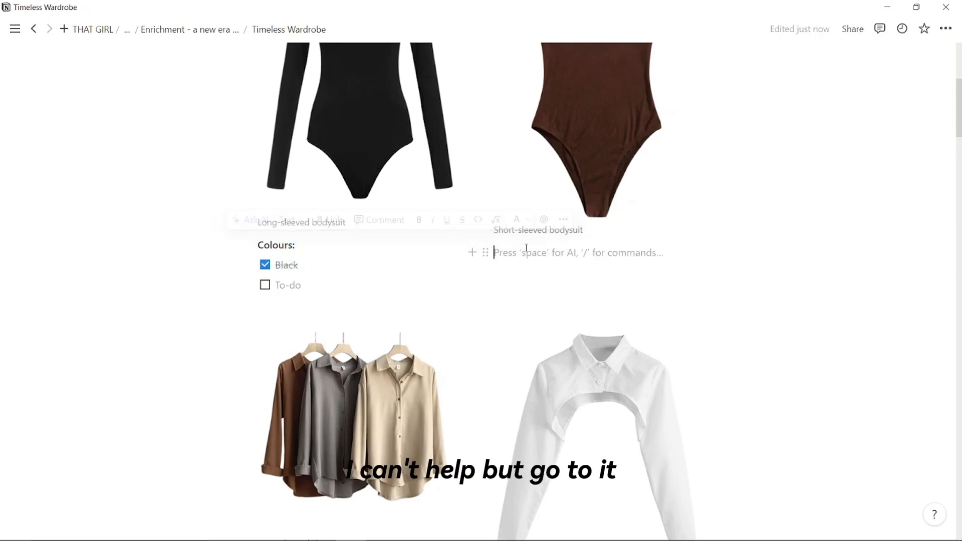
Clear the text of the copied to-do item under the short-sleeved bodysuit and uncheck it
key(BackSpace)
key(BackSpace)
key(BackSpace)
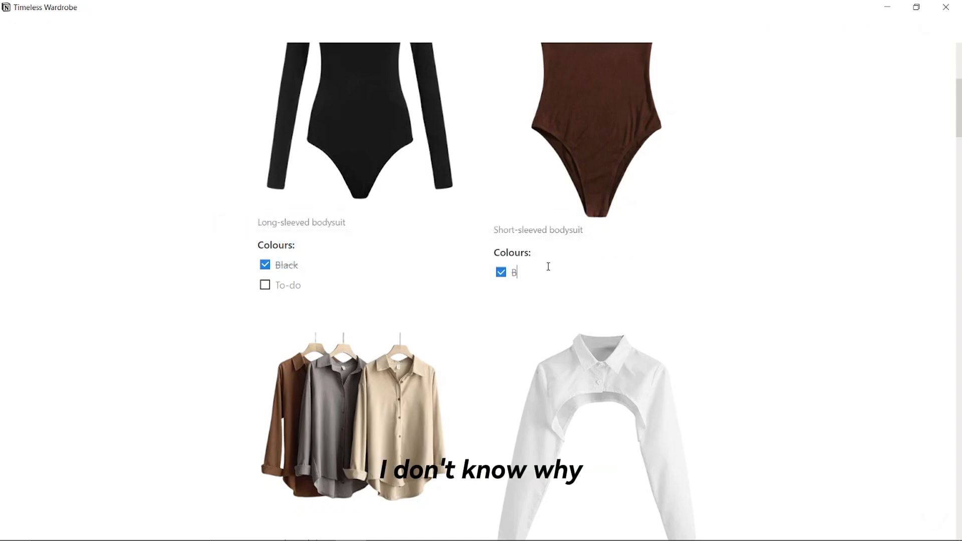
key(ctrl+Return)
click(542, 230)
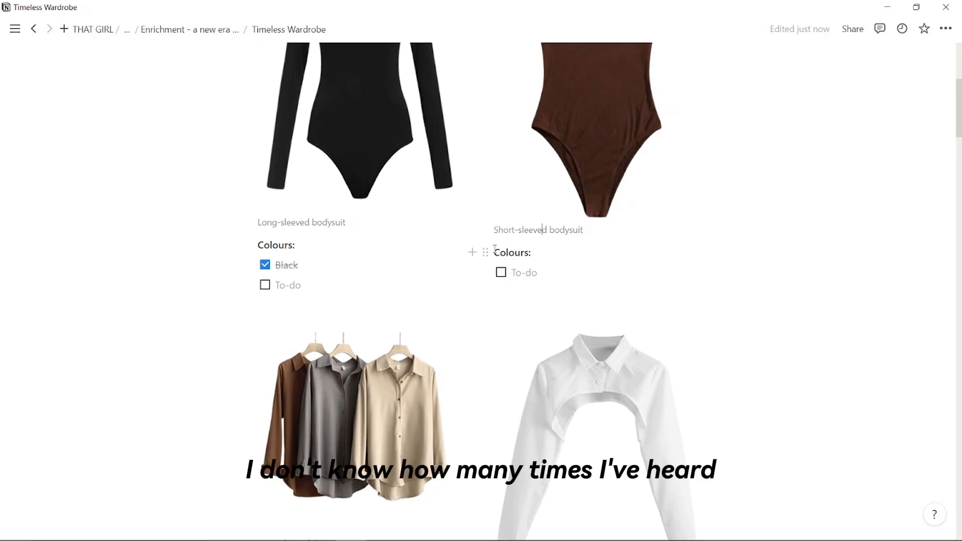
scroll(529, 289, down, 4)
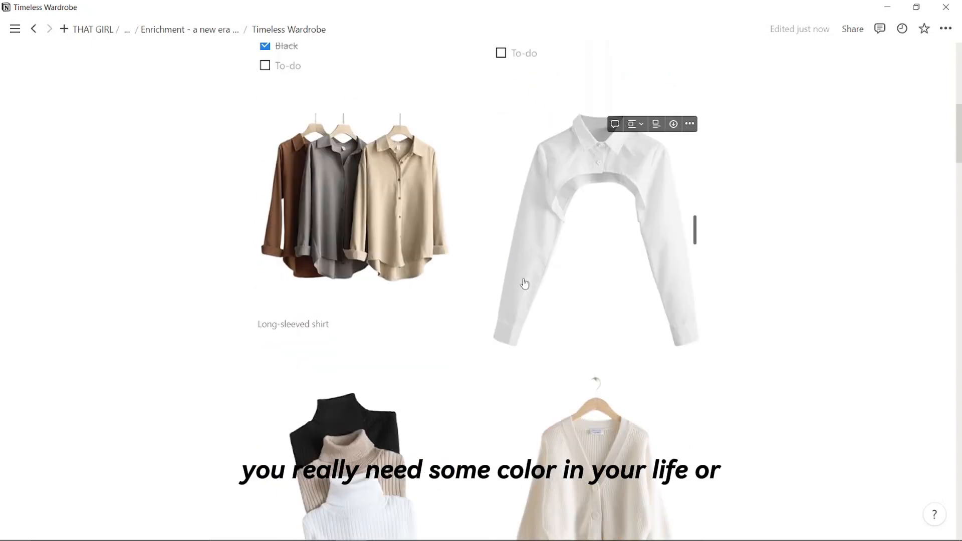
Add a bold "Colours:" label below the long-sleeved shirt's caption with a to-do list of White, checked off, and Blue
click(276, 341)
text(c)
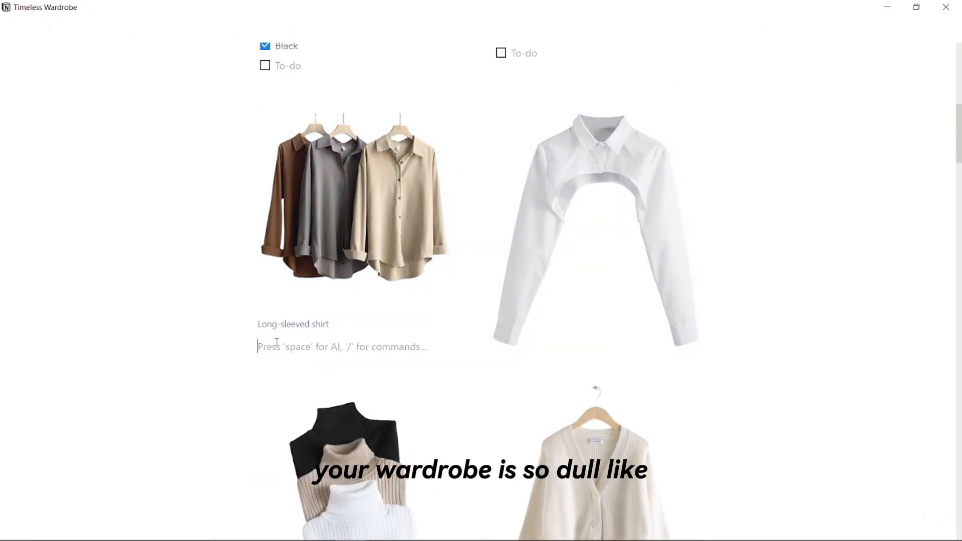
text(olours:)
key(Return)
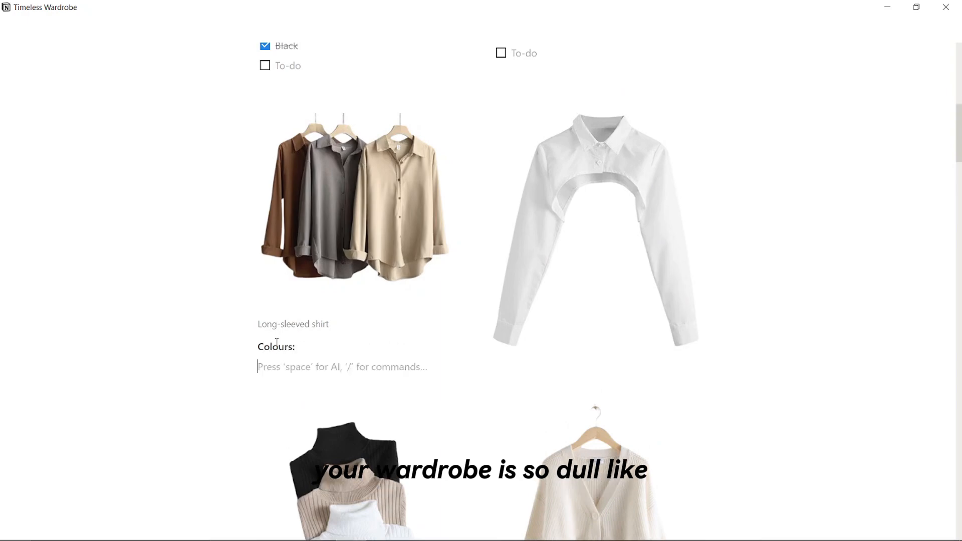
text(/t)
key(Return)
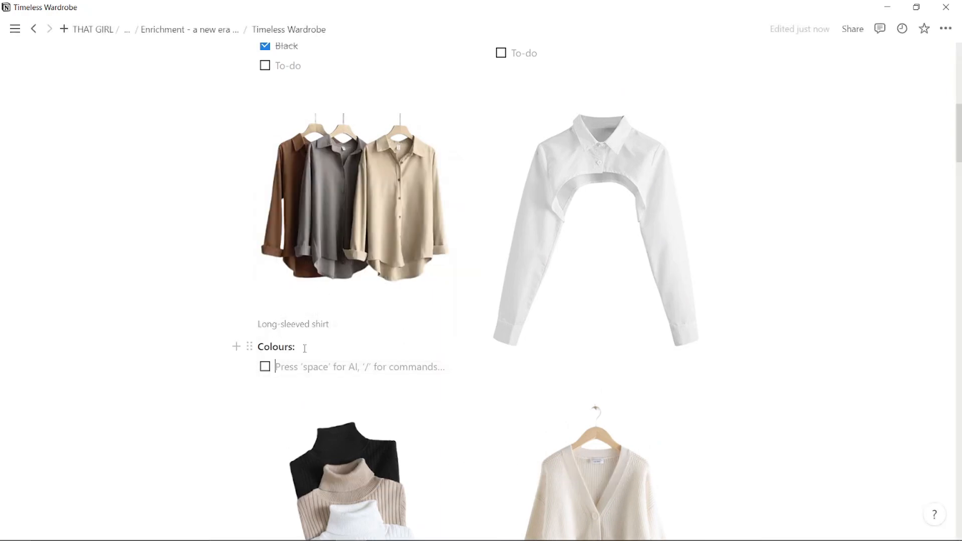
text(White)
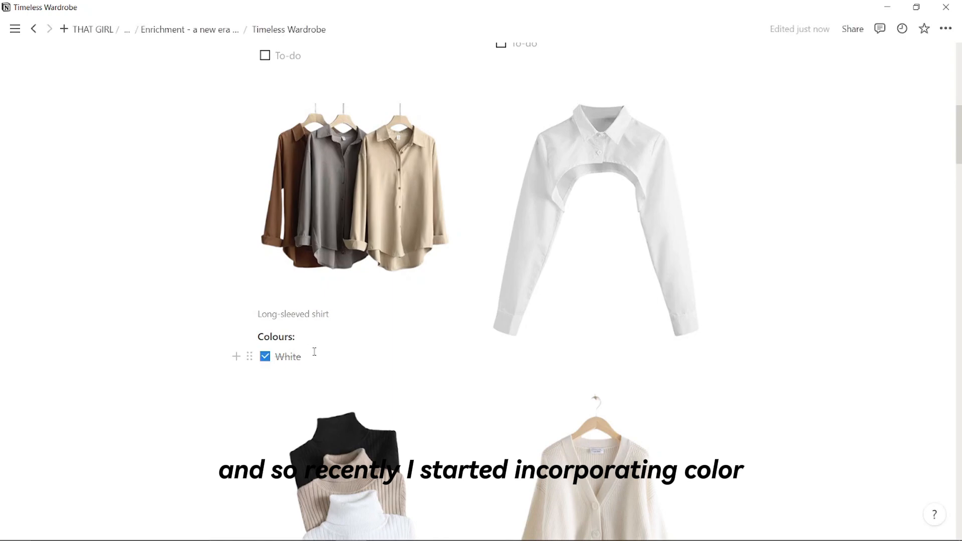
key(Return)
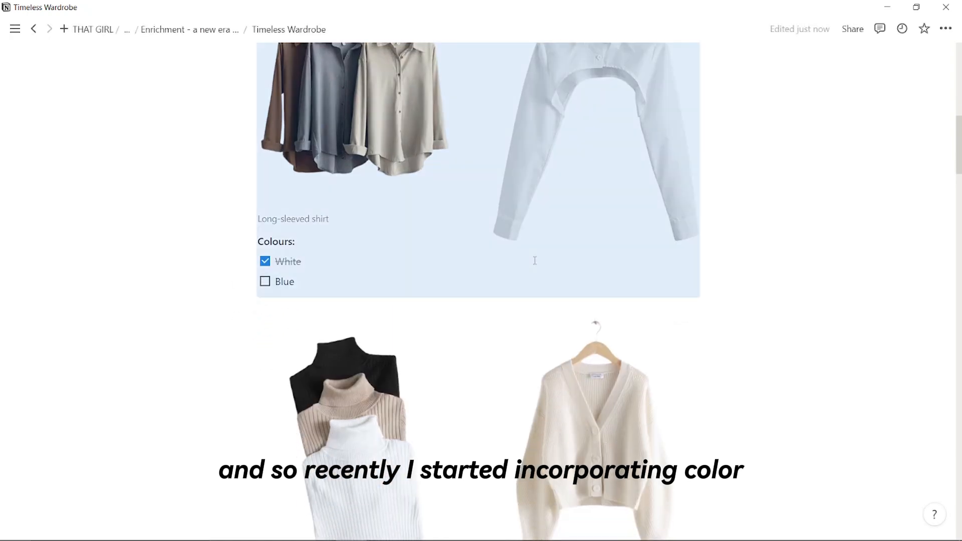
Add a bold "Colours:" label below the turtle neck's caption and start a new line under it
click(528, 273)
scroll(527, 274, down, 3)
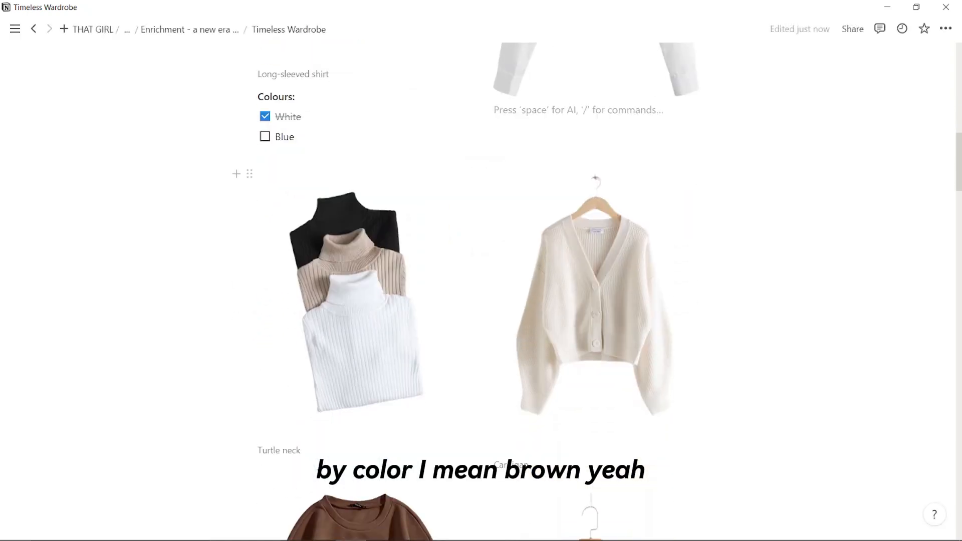
scroll(318, 386, down, 2)
click(319, 386)
text(Colours:)
key(Return)
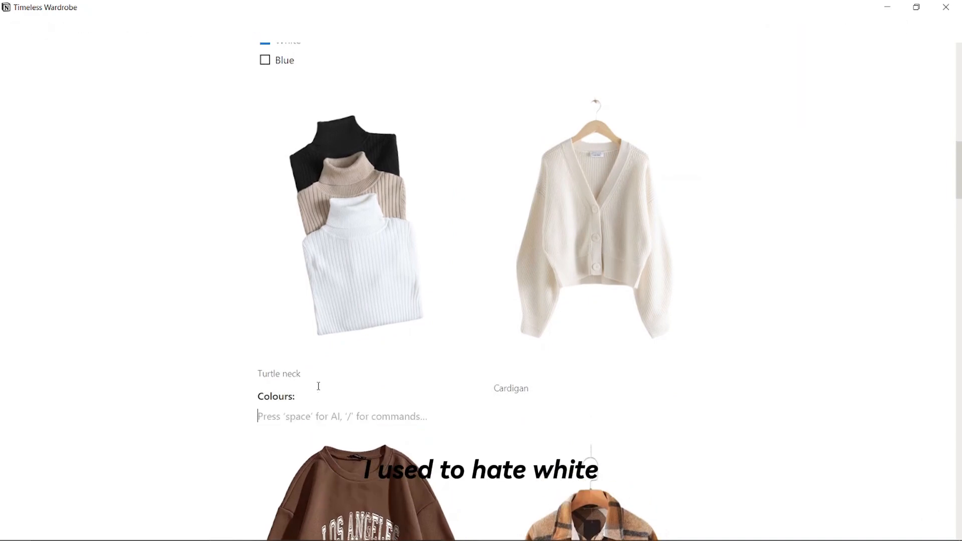
Insert a to-do list under the turtle neck's Colours label with Black checked off, White and Brown
scroll(300, 387, down, 1)
text(/to)
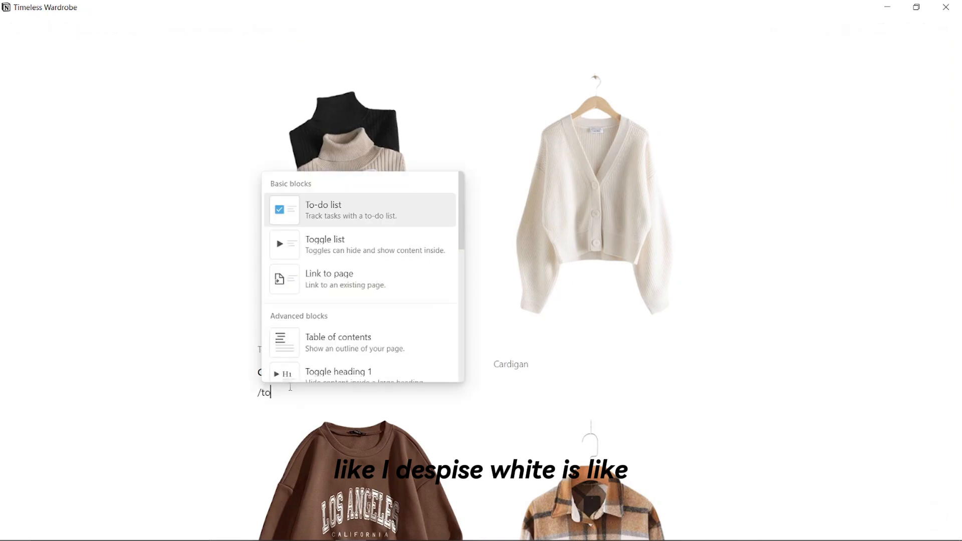
click(383, 209)
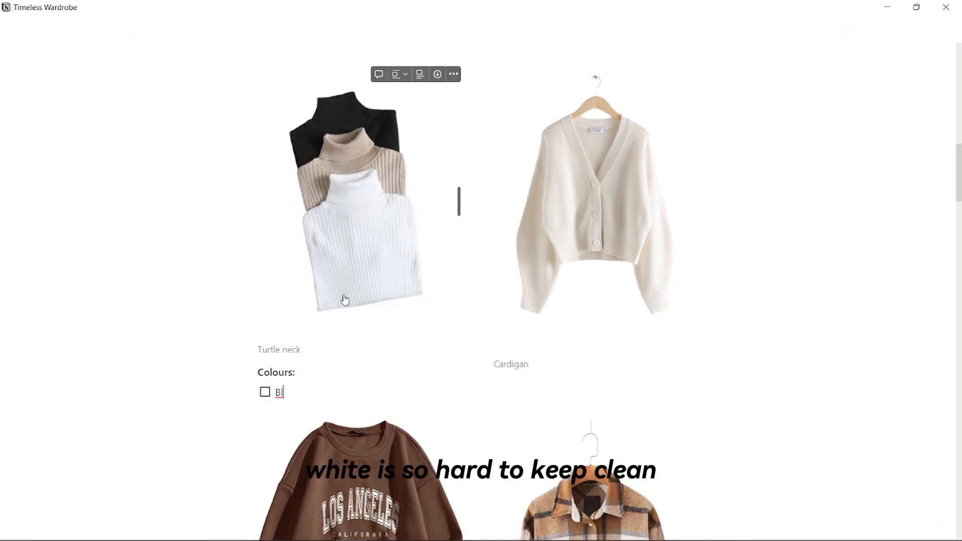
click(265, 393)
key(Return)
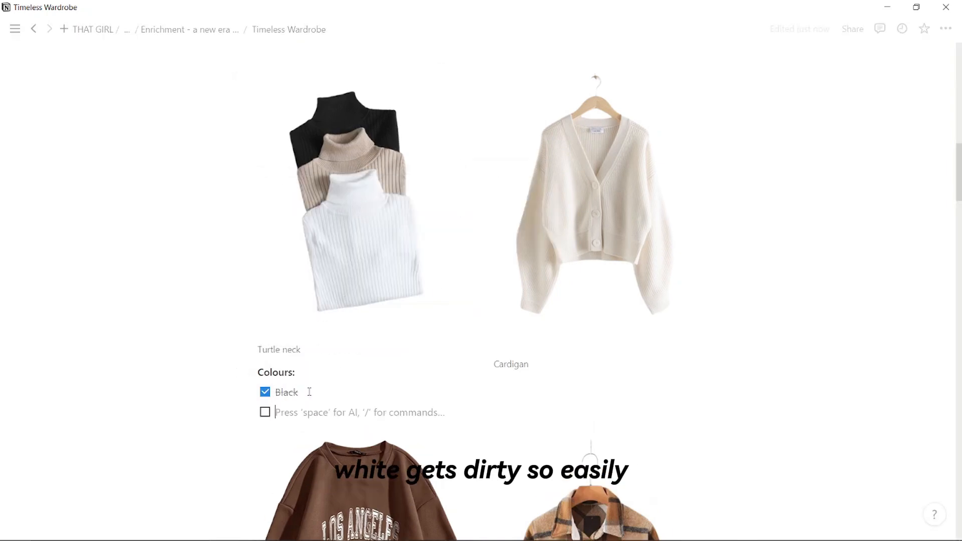
text(White)
key(Return)
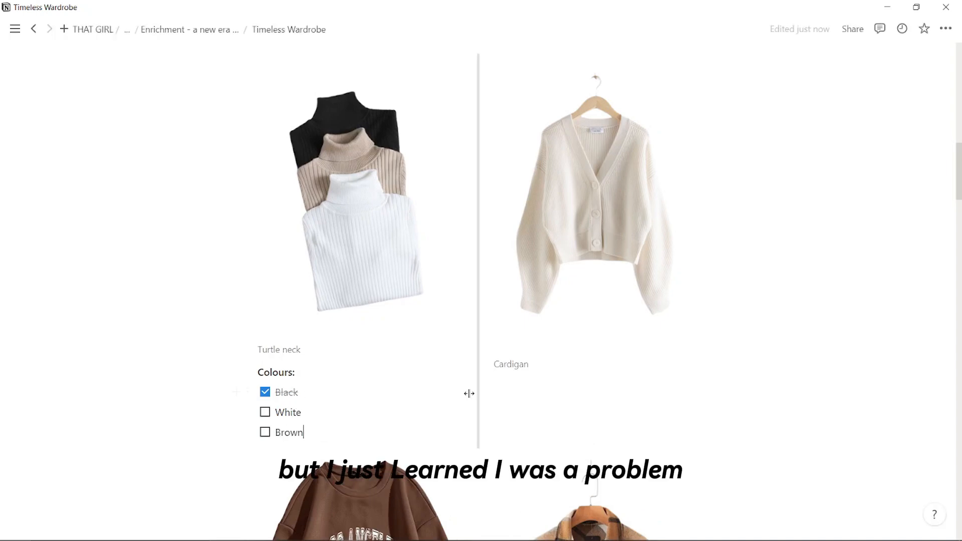
Add a bold "Colours:" label below the cardigan's caption with the to-do item "Peach"
scroll(519, 385, down, 1)
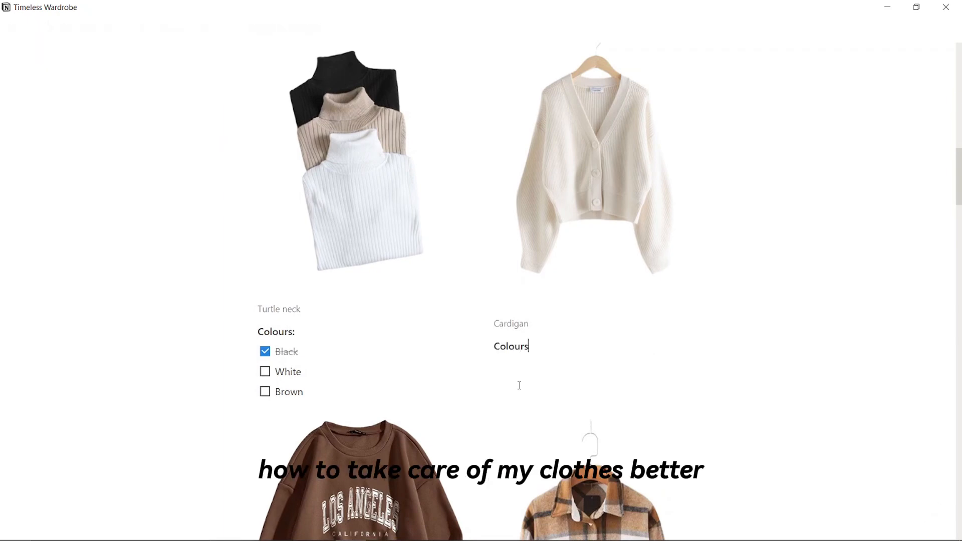
text(/to)
key(Return)
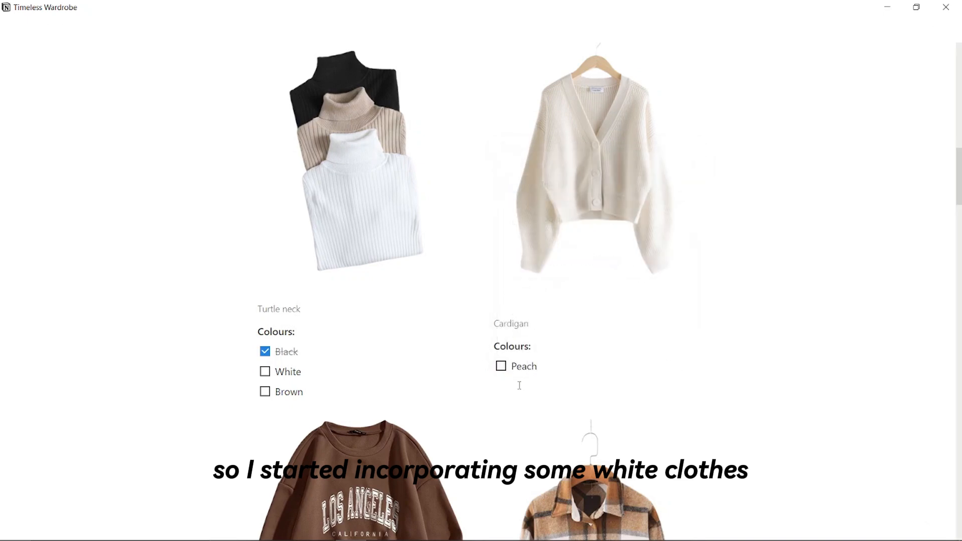
Add a "Colours:" label below the crewneck sweater's caption with to-do items Brown, checked off, Black and a third colour
scroll(549, 372, down, 9)
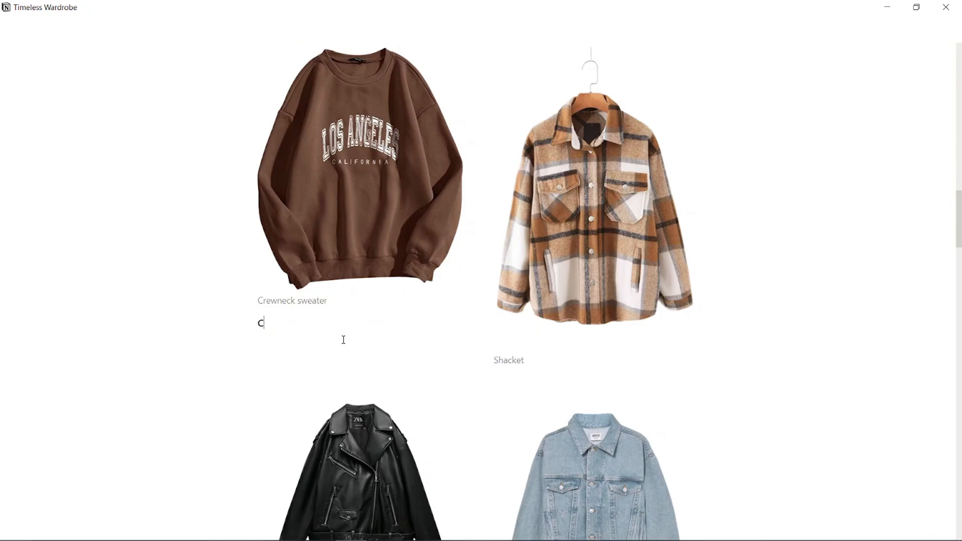
text(/to)
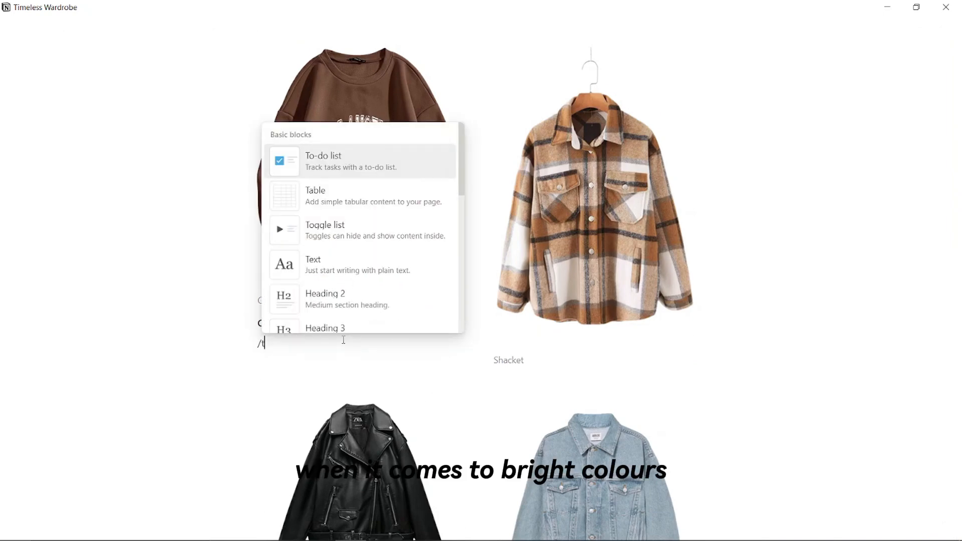
key(Return)
text(Brown)
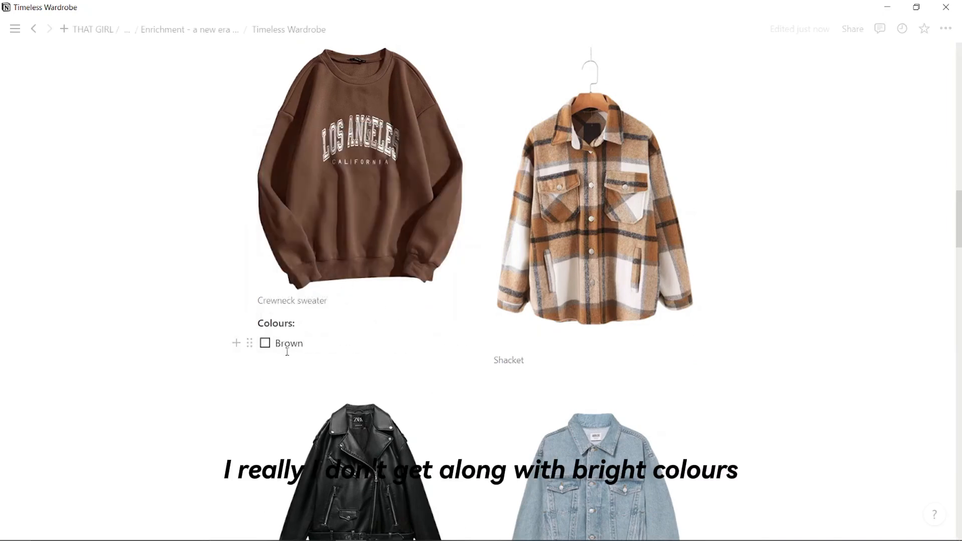
key(Return)
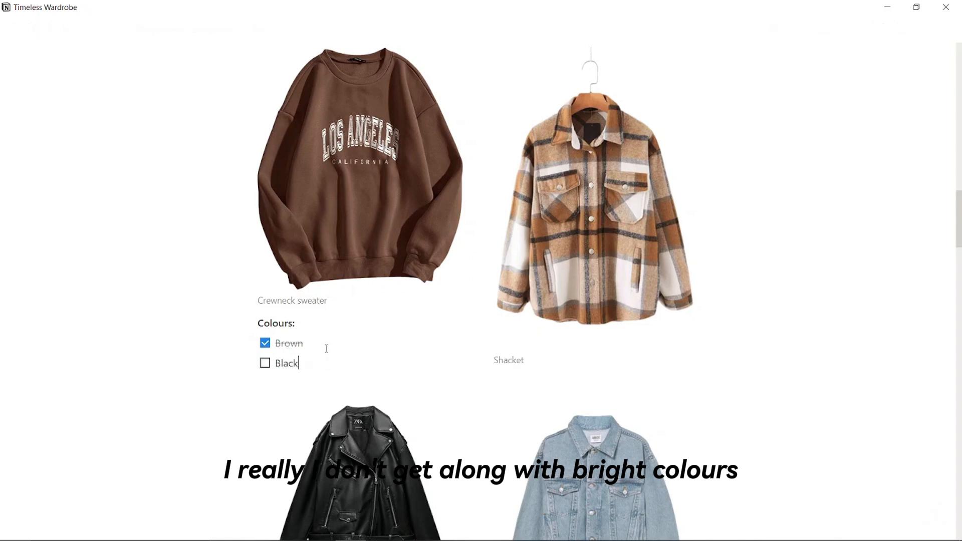
key(Return)
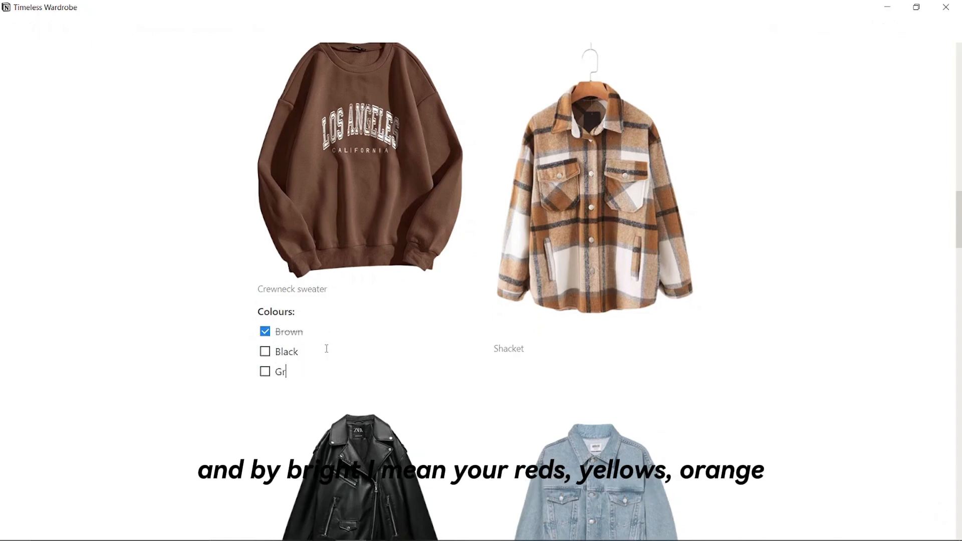
Add a bold "Colours:" label below the tank top's caption above the Bottoms heading and start a new line under it
scroll(393, 323, down, 20)
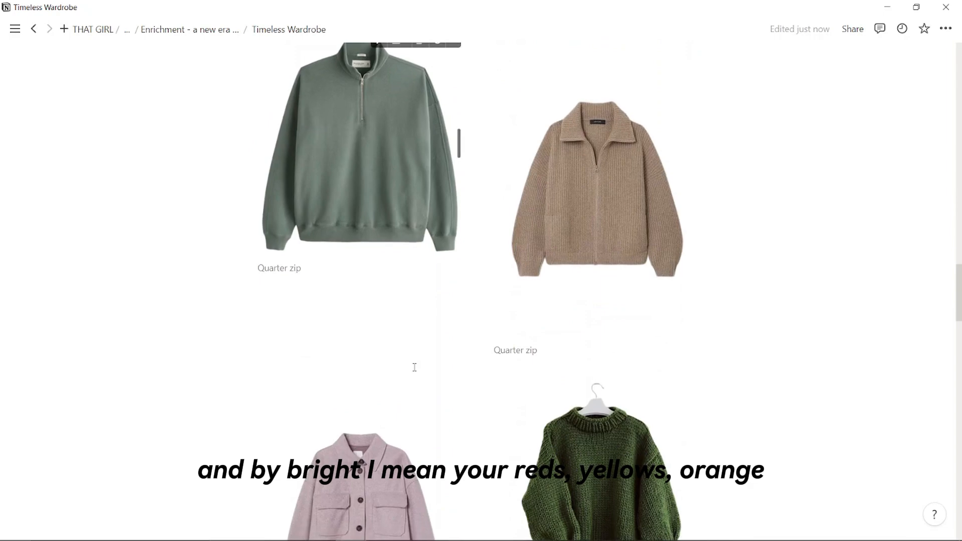
scroll(415, 373, down, 15)
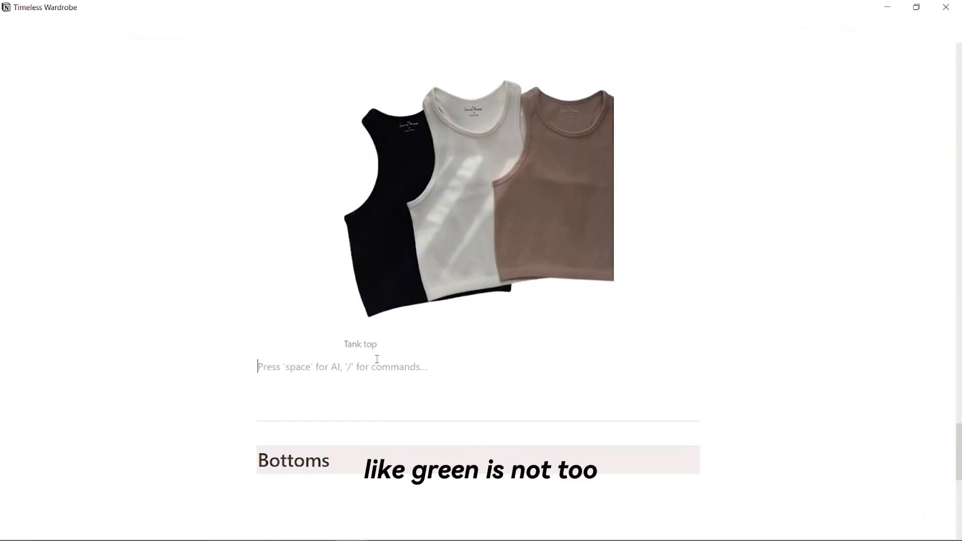
key(BackSpace)
key(Return)
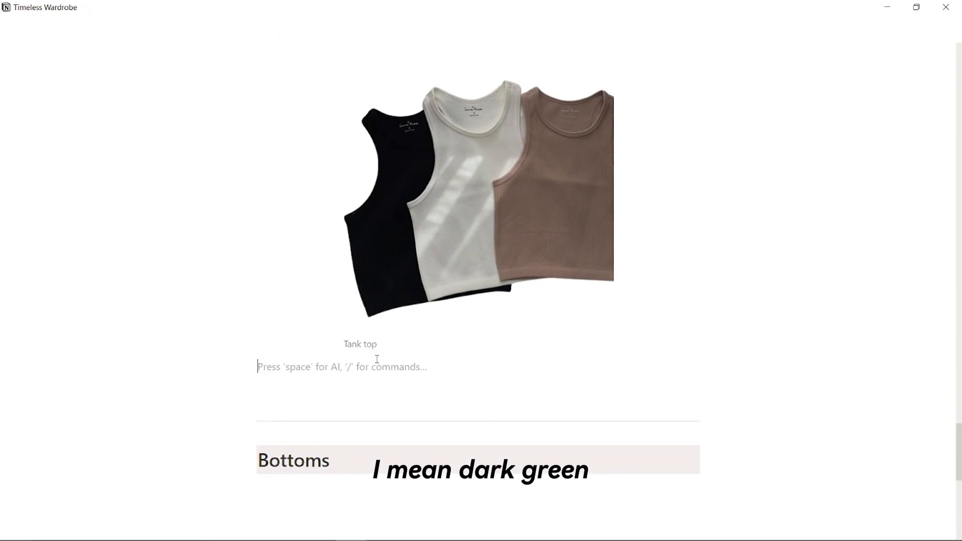
text(Colours:)
key(Return)
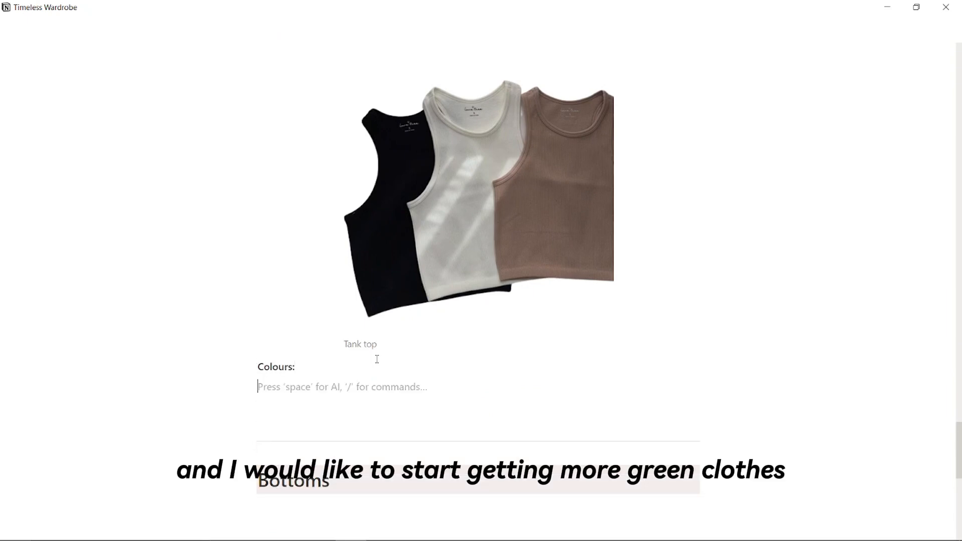
Insert a to-do list under the tank top's Colours label with Black and Brown checked off and White unchecked
text(/to)
key(Return)
text(Blac)
click(265, 386)
key(Return)
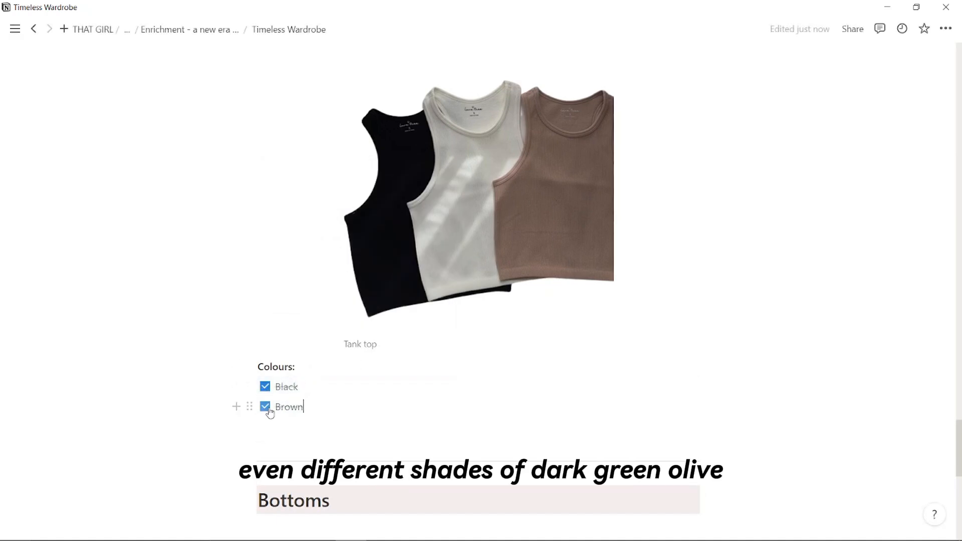
text(Brown)
key(Return)
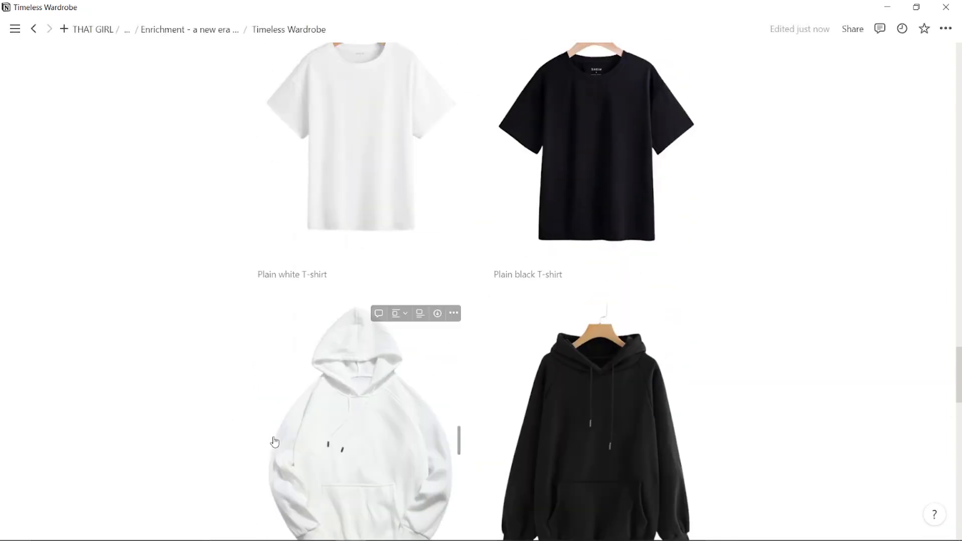
Return to the short-sleeved bodysuit and open its empty to-do item under the Colours label for editing
scroll(272, 439, down, 20)
scroll(274, 437, up, 10)
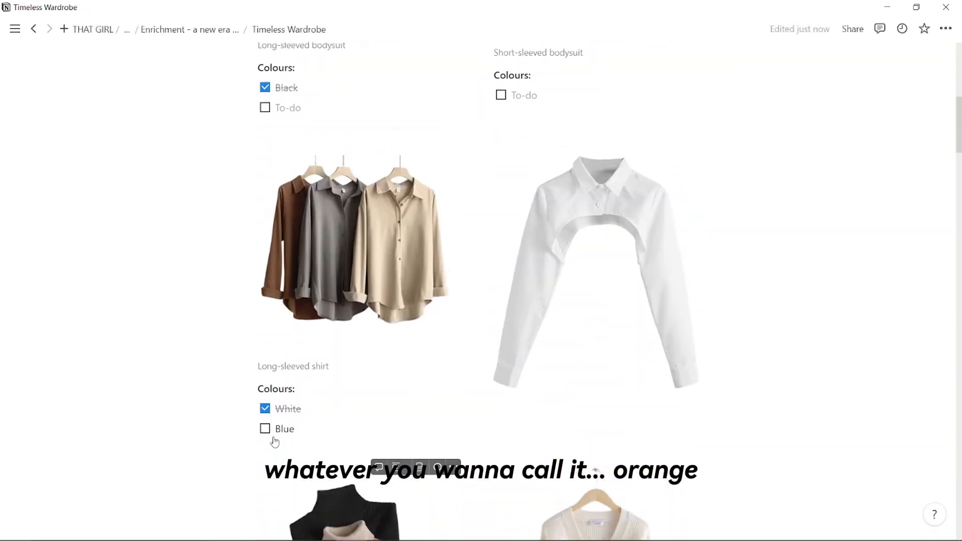
scroll(274, 437, down, 6)
scroll(274, 437, up, 4)
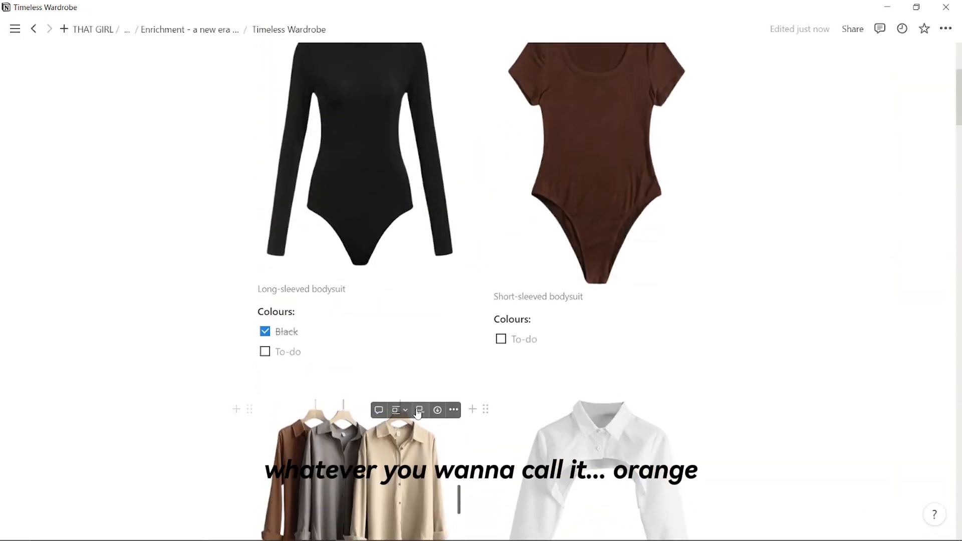
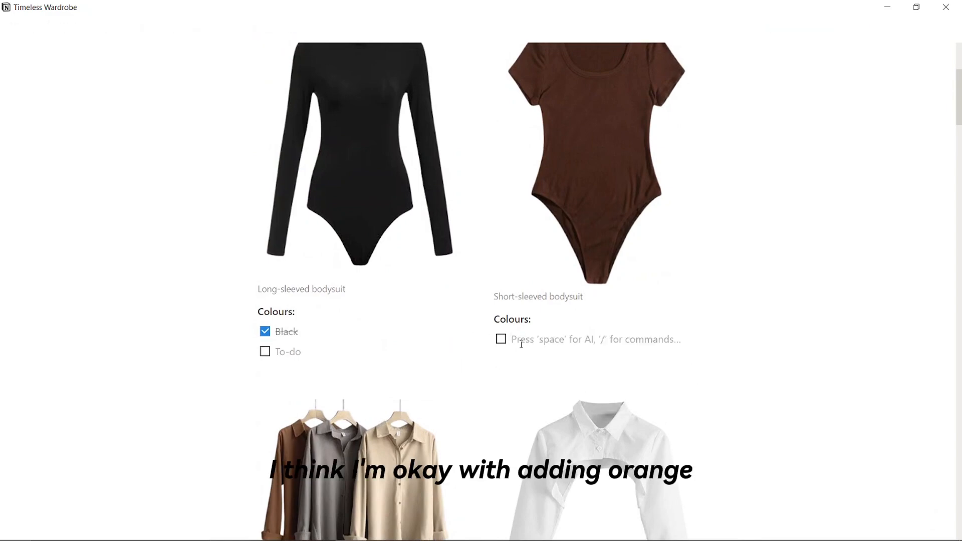
Place the cursor on the empty line under the Bottoms heading and switch to the Outfits folder in File Explorer
scroll(521, 345, down, 20)
scroll(521, 345, down, 15)
scroll(525, 322, down, 10)
scroll(323, 173, up, 3)
click(323, 173)
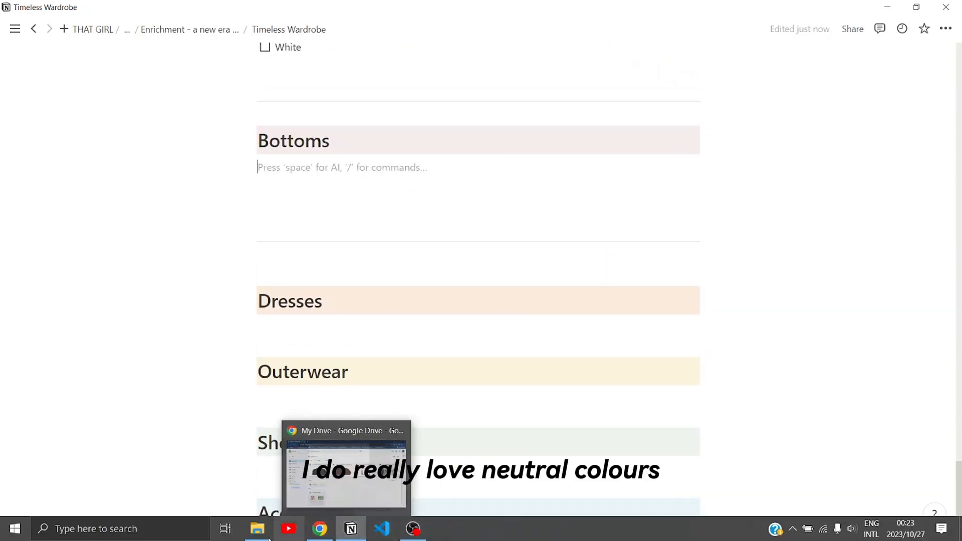
click(364, 530)
Insert the eleven trouser, jeans, legging and skirt images from the Outfits folder under the Bottoms heading
scroll(616, 306, down, 3)
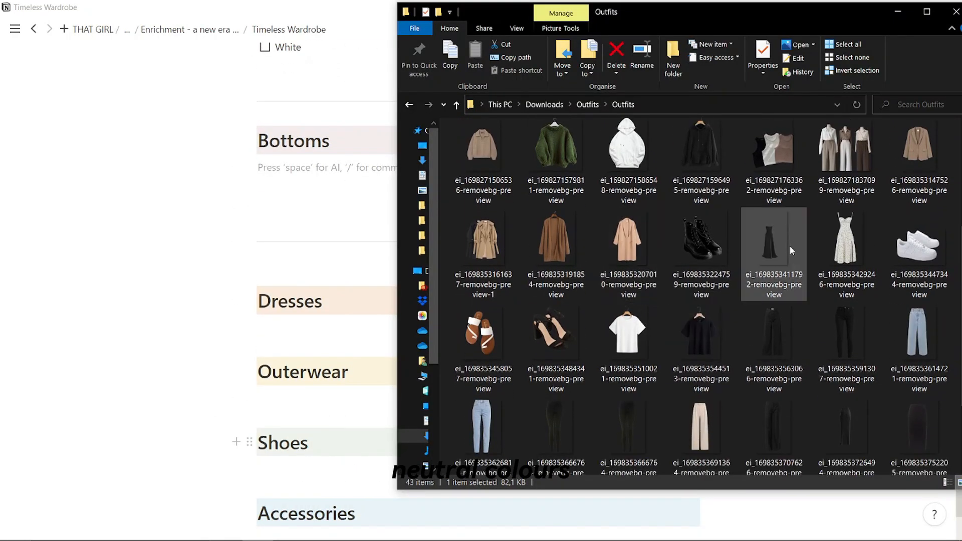
scroll(774, 265, down, 3)
drag(880, 340, 932, 329)
key(alt)
drag(955, 249, 774, 230)
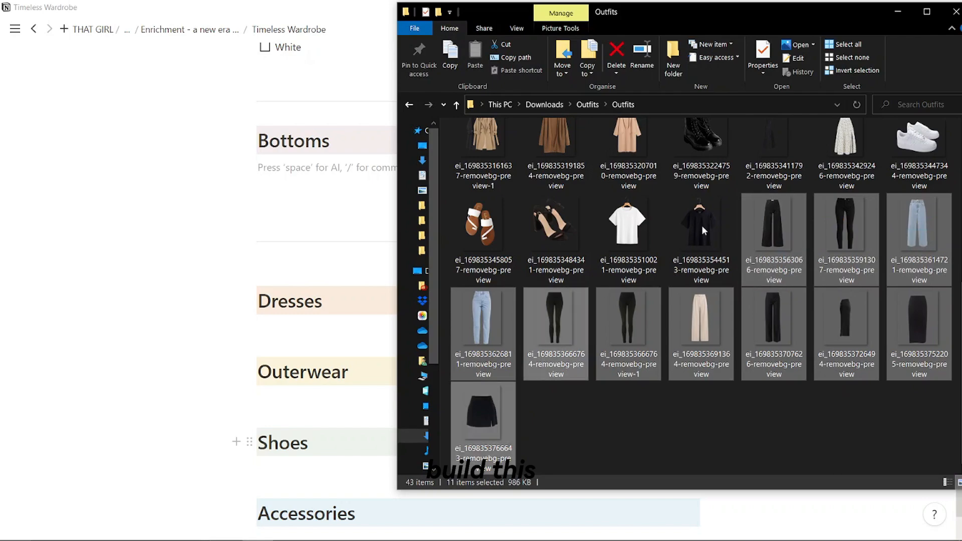
scroll(712, 210, up, 6)
scroll(712, 209, down, 5)
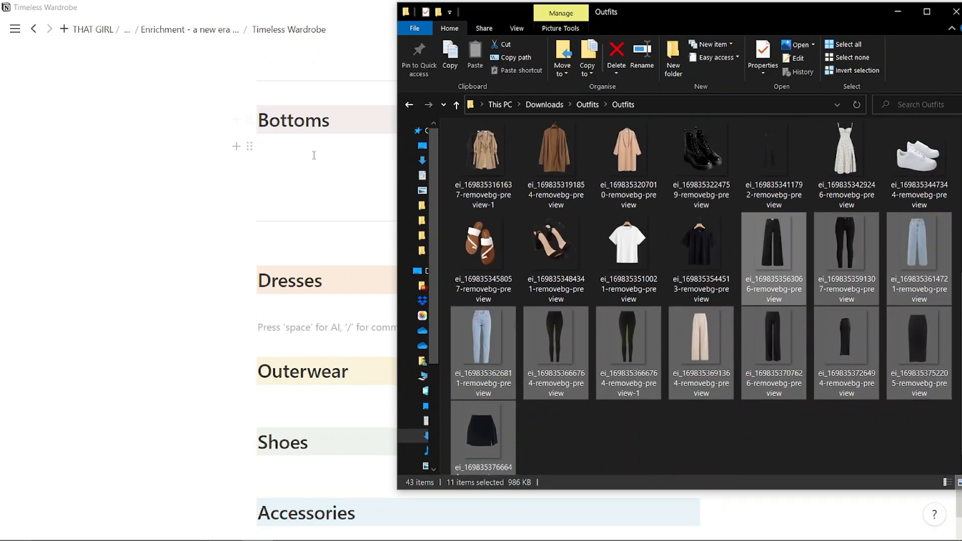
drag(556, 336, 429, 296)
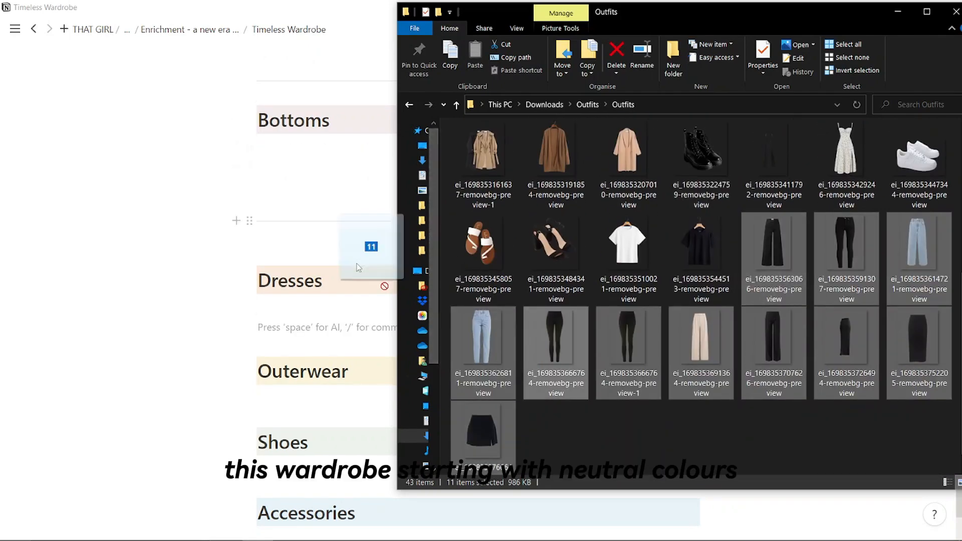
drag(311, 160, 311, 156)
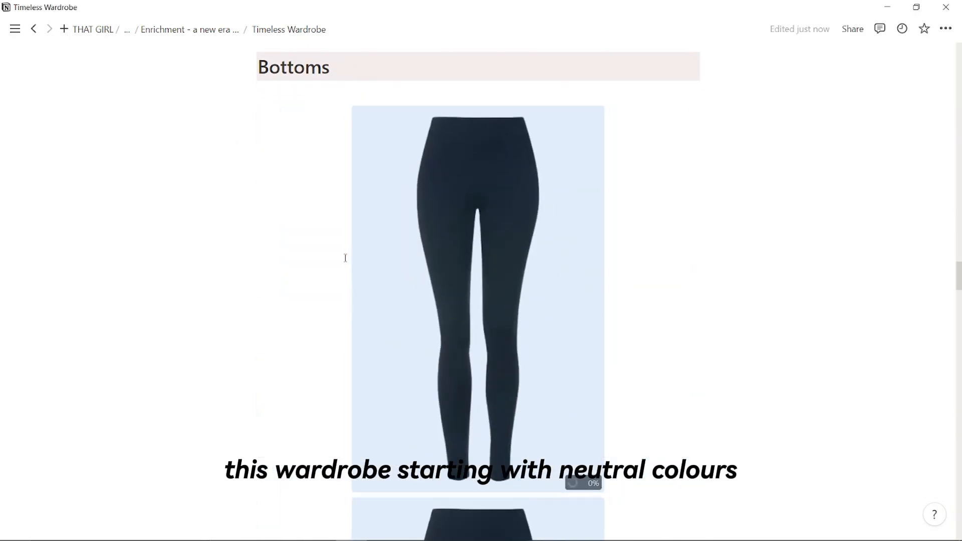
scroll(345, 258, down, 3)
scroll(573, 226, down, 15)
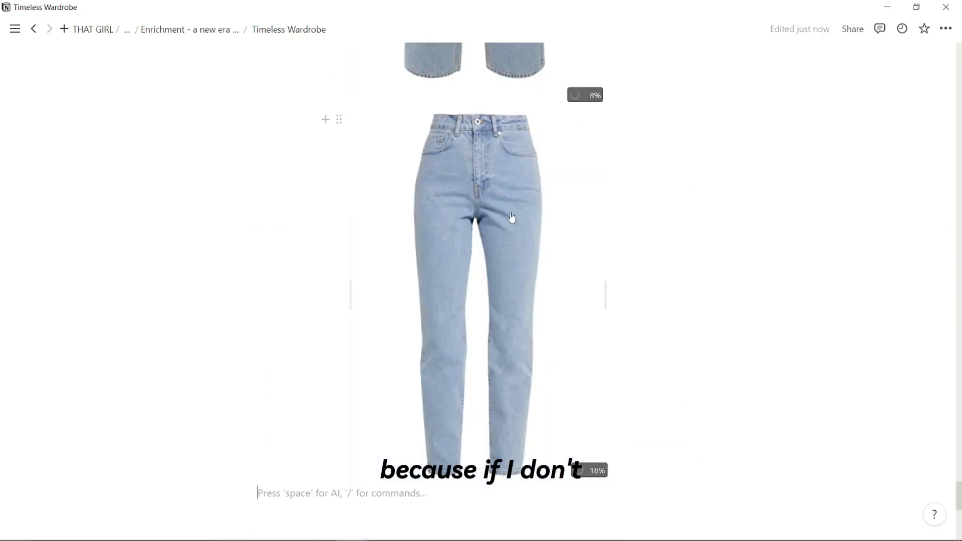
scroll(511, 217, up, 15)
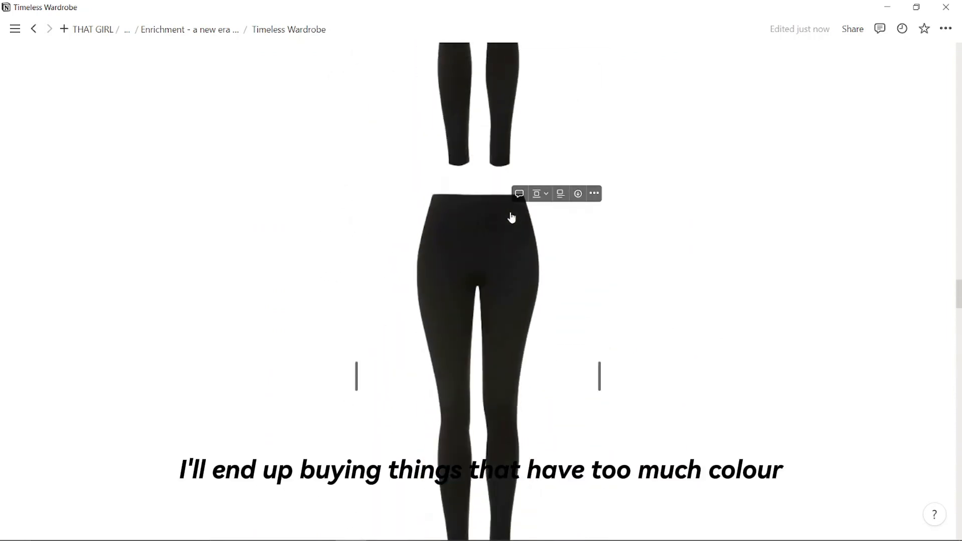
Place the straight light wash jeans image beside the wide-leg light wash jeans under Bottoms
click(593, 158)
scroll(579, 275, down, 15)
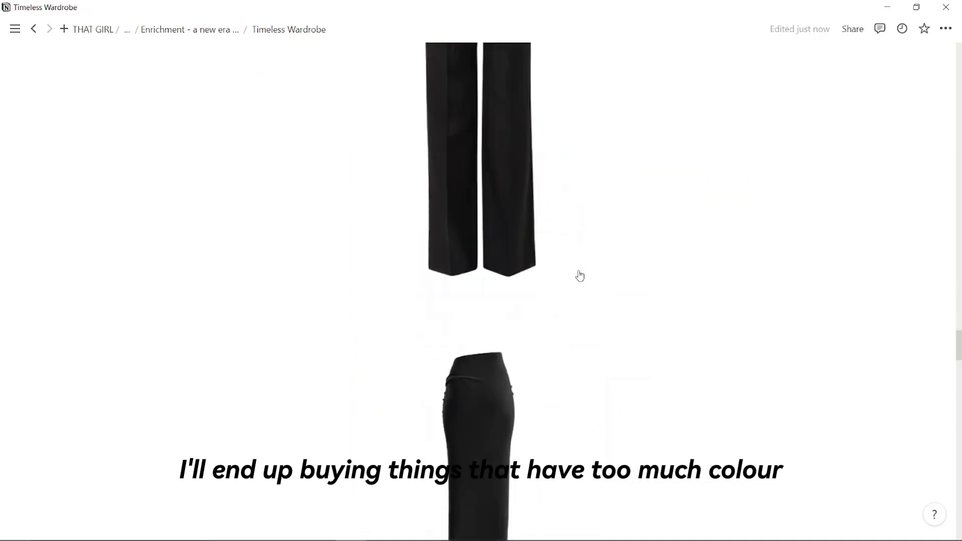
scroll(390, 347, up, 3)
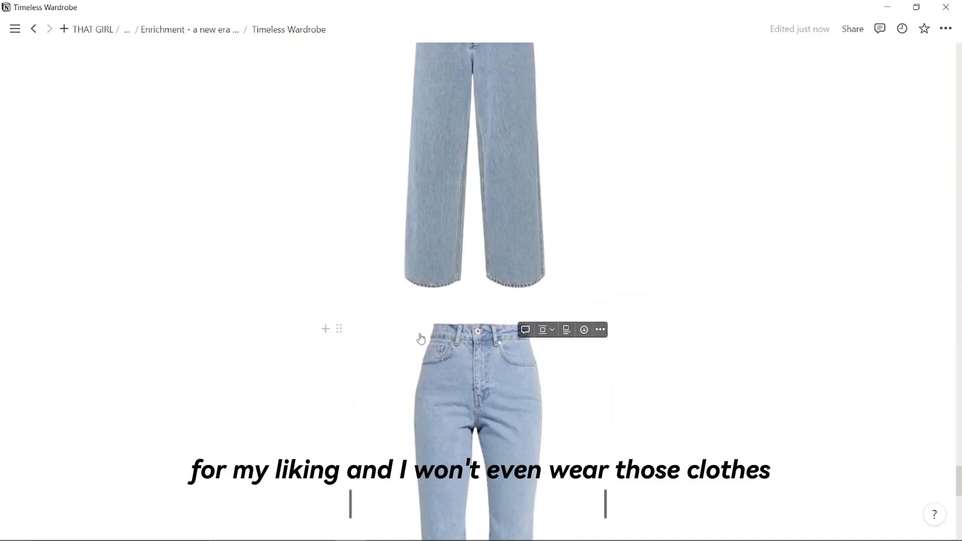
drag(341, 328, 647, 96)
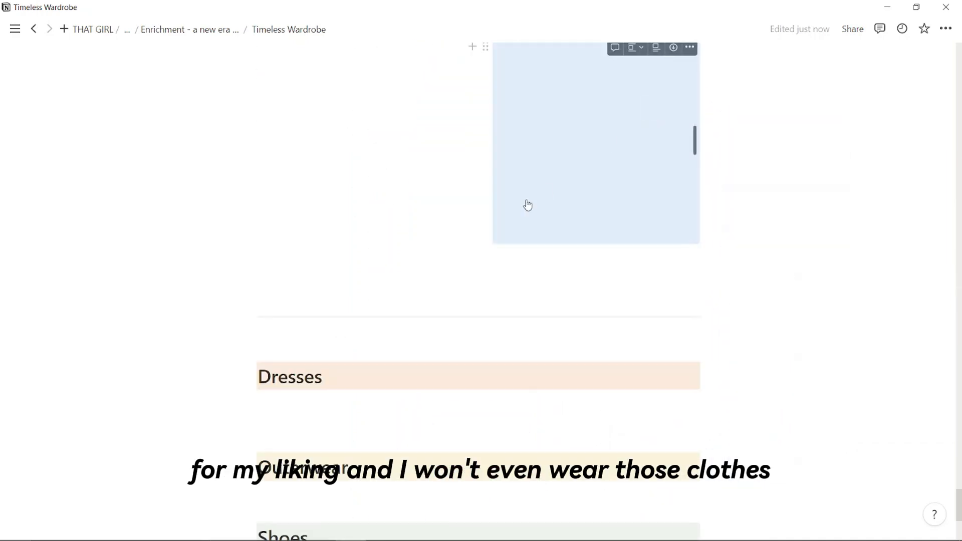
Place the skinny black jeans image beside the wide-leg black jeans
scroll(526, 205, up, 10)
drag(341, 333, 621, 98)
scroll(569, 253, down, 3)
scroll(570, 284, up, 8)
scroll(572, 291, down, 7)
scroll(571, 291, up, 10)
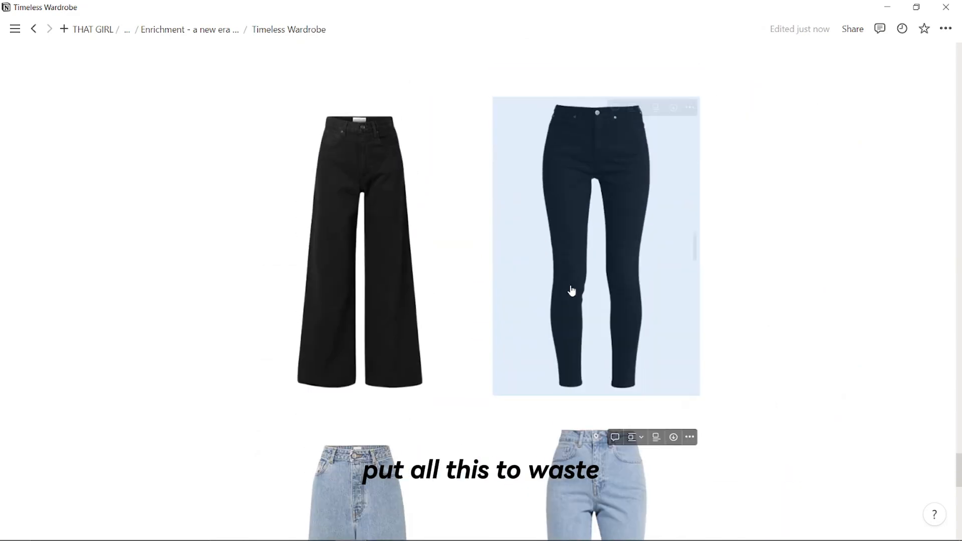
Place the midi skirt image beside the long black skirt, and the black trousers image beside the beige trousers
drag(337, 407, 644, 149)
scroll(644, 149, up, 5)
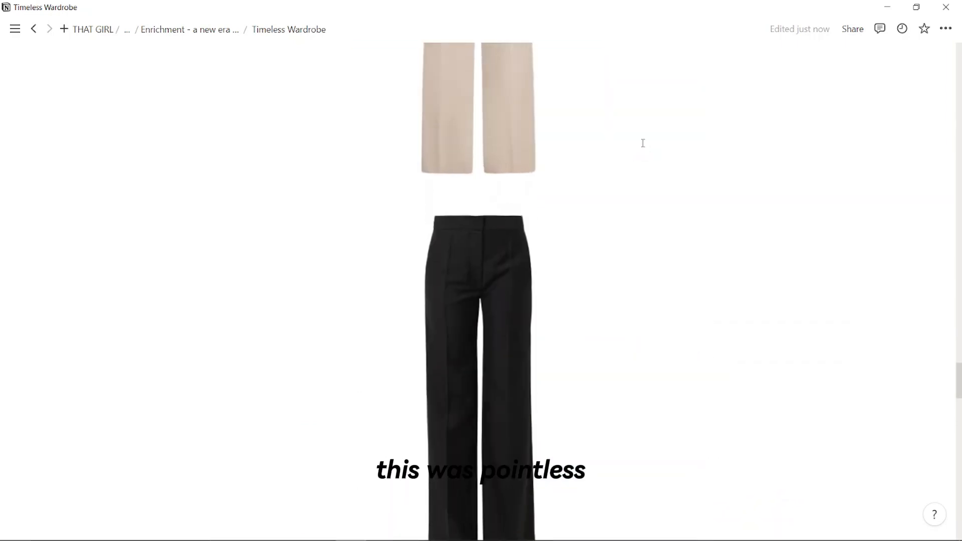
scroll(456, 88, down, 5)
drag(337, 336, 602, 243)
Caption the short black skirt image "Mini skirt"
scroll(580, 286, down, 10)
scroll(583, 289, up, 5)
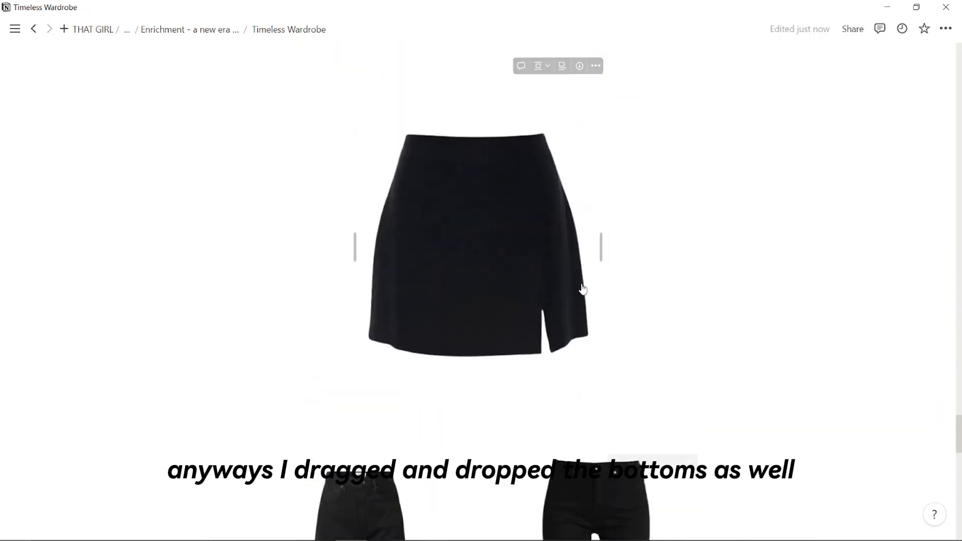
text(Mini skirt)
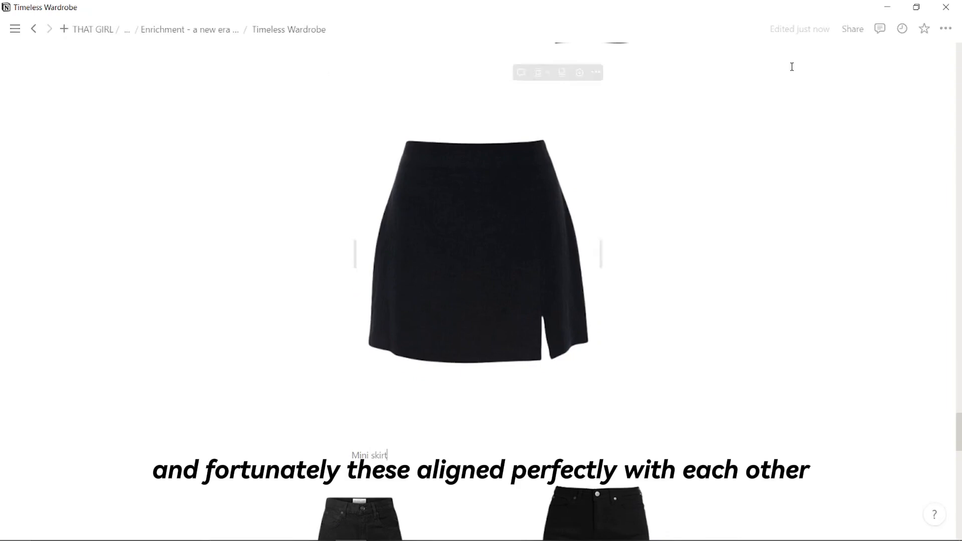
scroll(745, 107, up, 6)
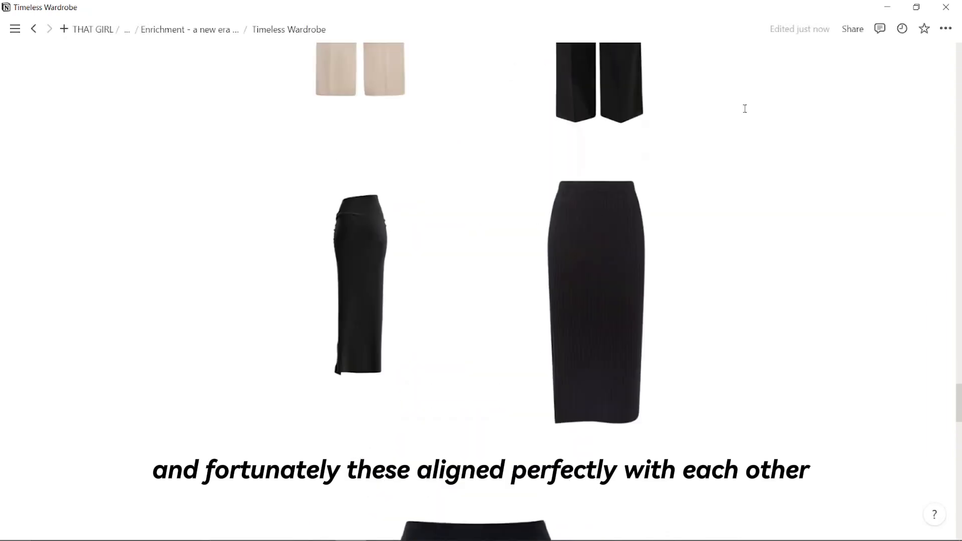
click(391, 245)
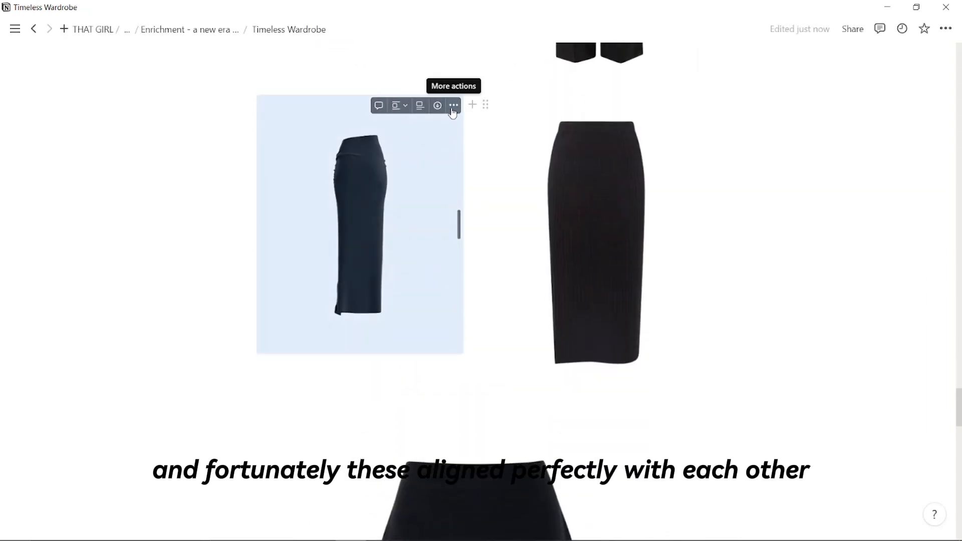
click(454, 105)
click(415, 253)
Caption the leggings image at the start of the Bottoms section "Leggings"
scroll(441, 327, up, 6)
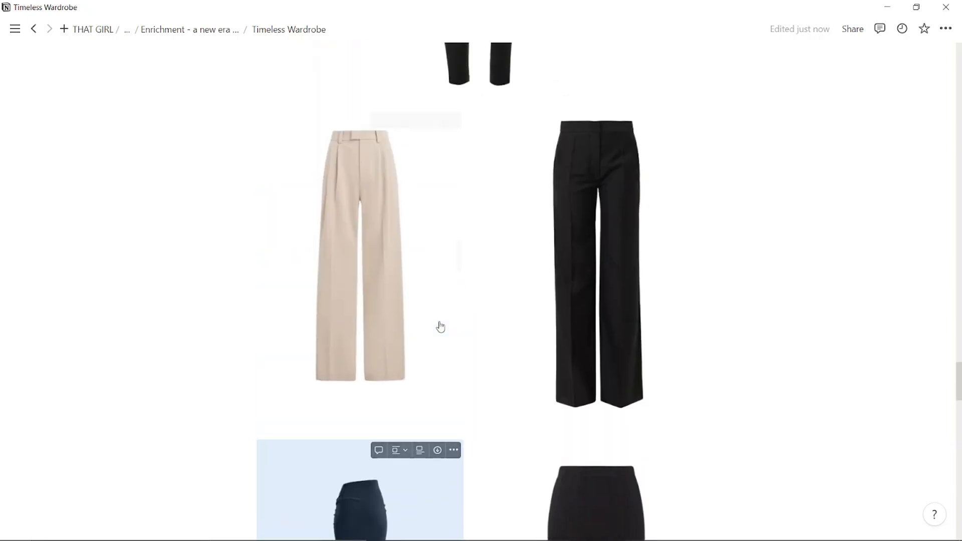
scroll(441, 327, up, 7)
scroll(562, 226, down, 1)
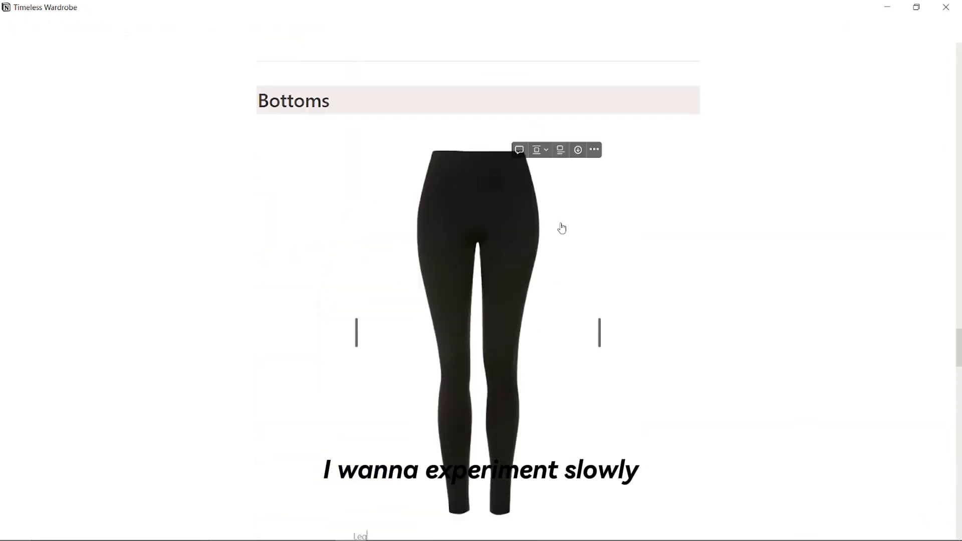
text(ngs)
Caption the black trousers image "Slacks/Trousers" and open an empty caption under the beige trousers
scroll(419, 391, down, 7)
scroll(418, 390, up, 2)
scroll(652, 208, down, 4)
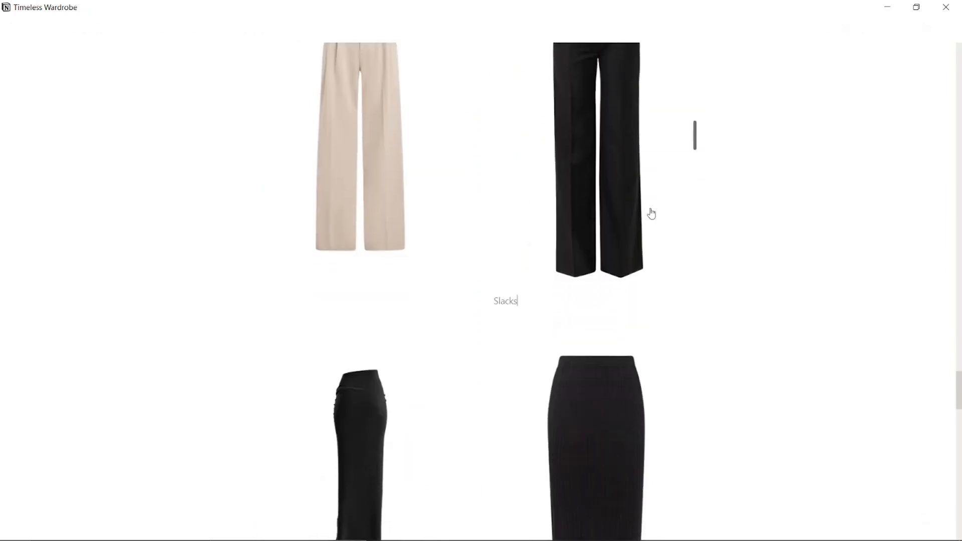
scroll(651, 214, up, 2)
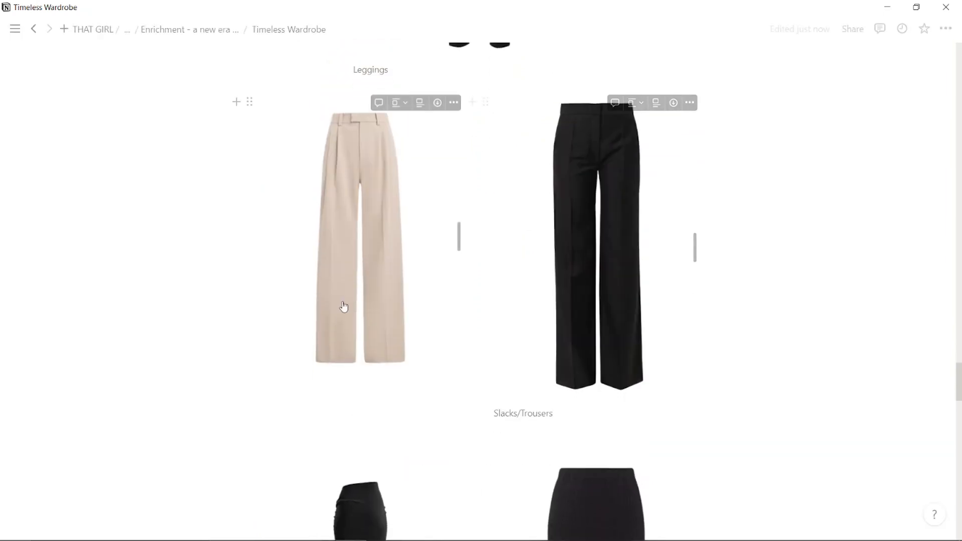
scroll(550, 379, down, 1)
scroll(494, 342, up, 2)
click(423, 112)
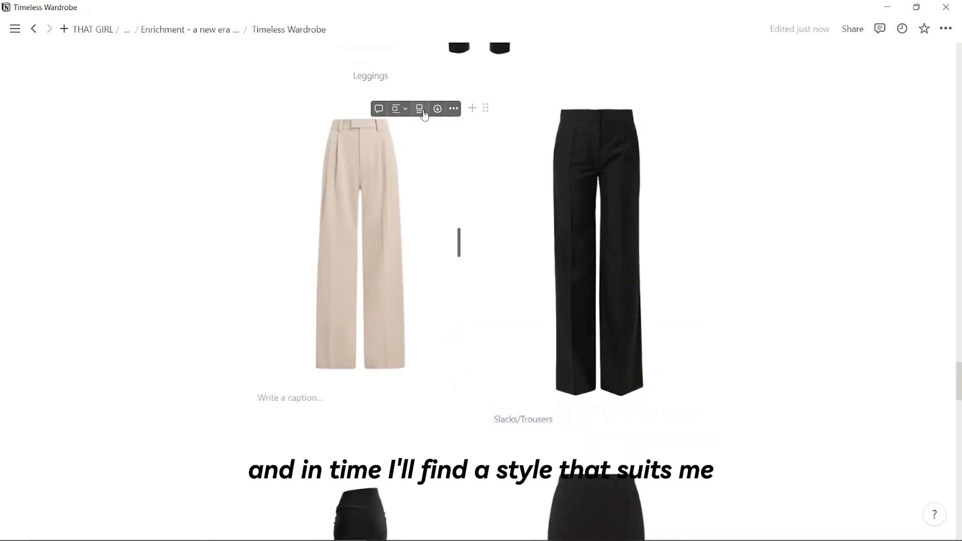
Caption the two black jeans images "Wide-leg black jeans" and "Skinny black jeans"
scroll(423, 112, down, 15)
mouse_move(400, 258)
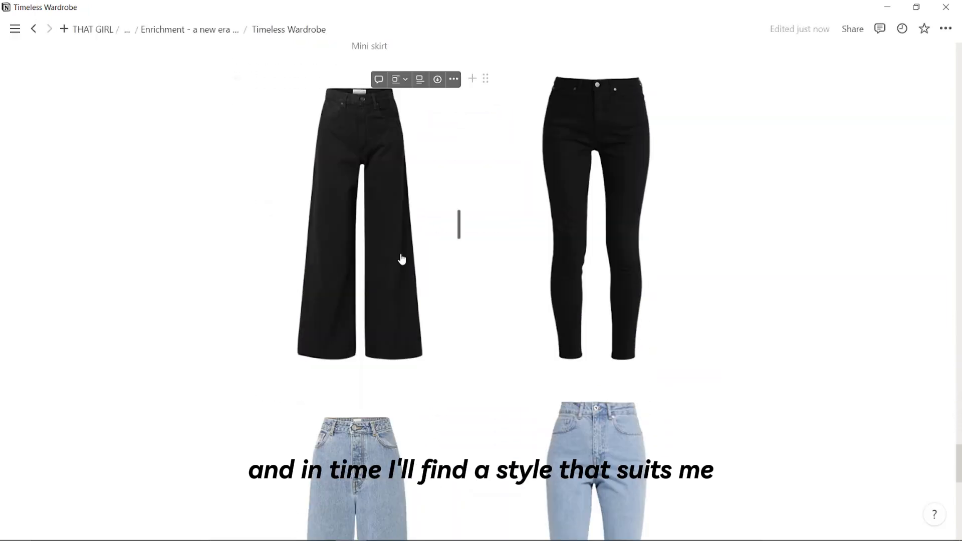
click(421, 82)
text(Wide-leg black jeans)
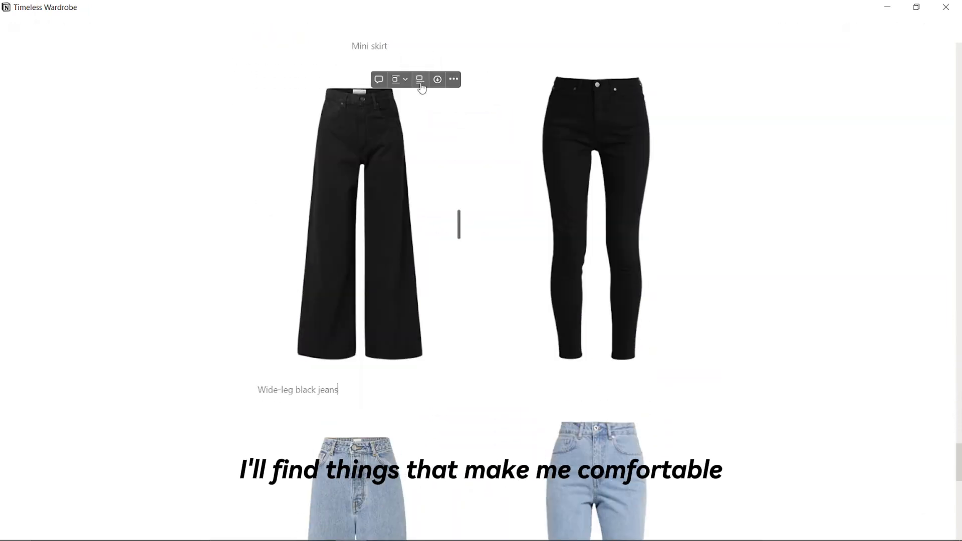
scroll(601, 260, down, 1)
click(657, 68)
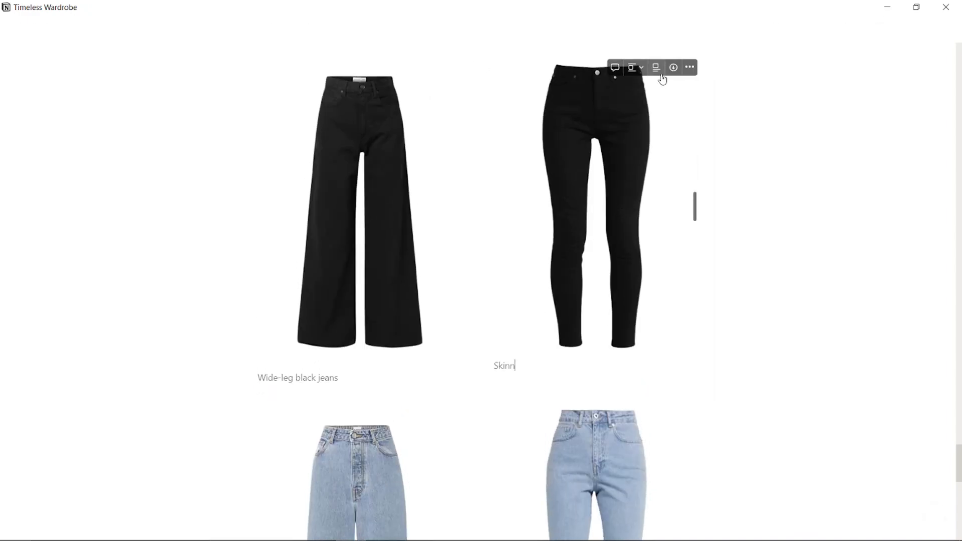
text(Skinny black jeans)
Caption the wide-leg light wash pair "Wide-leg light wash jeans" and copy that caption to the straight light wash pair
scroll(662, 90, down, 7)
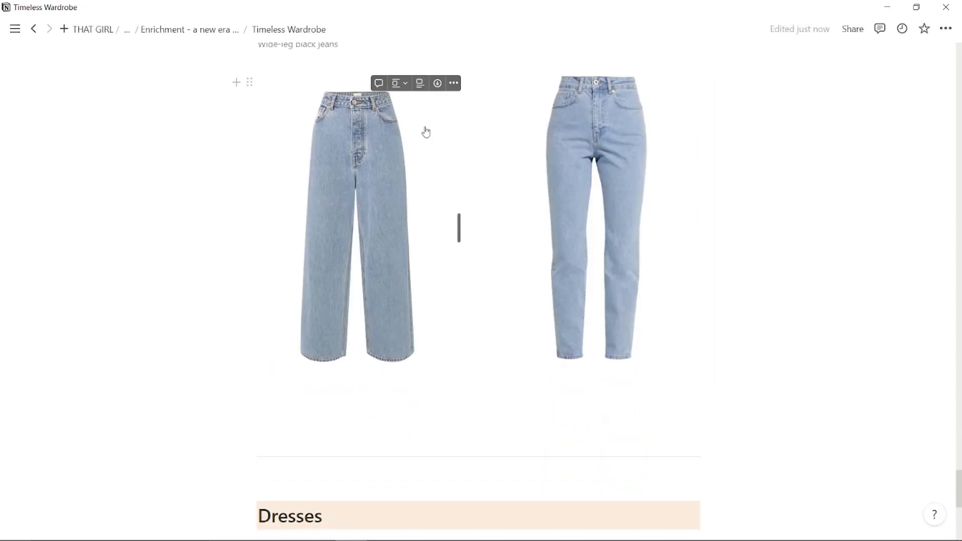
click(421, 84)
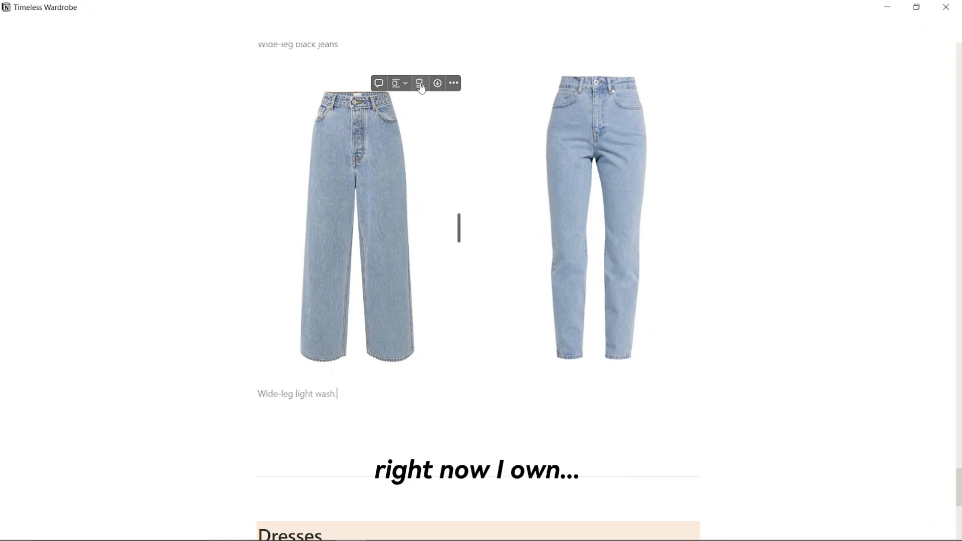
drag(358, 394, 258, 393)
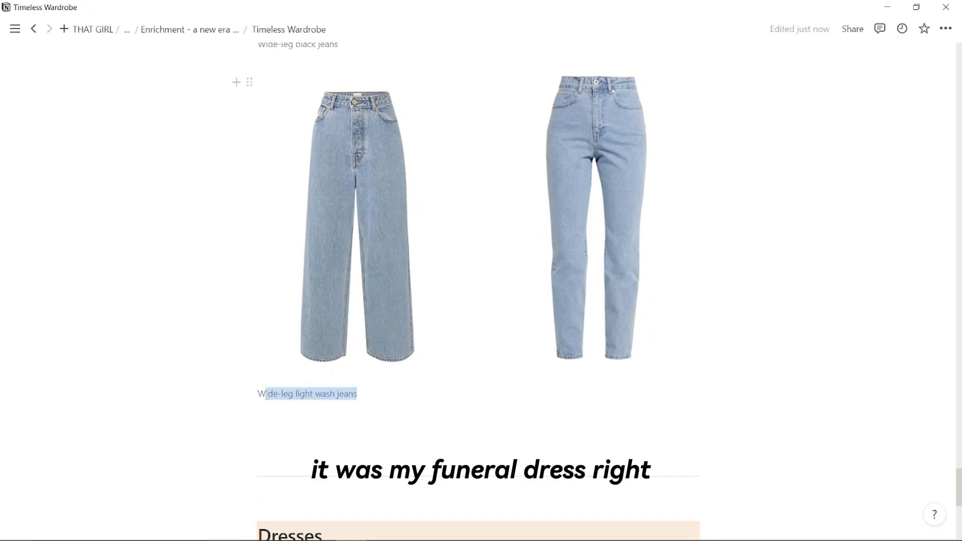
scroll(637, 100, up, 1)
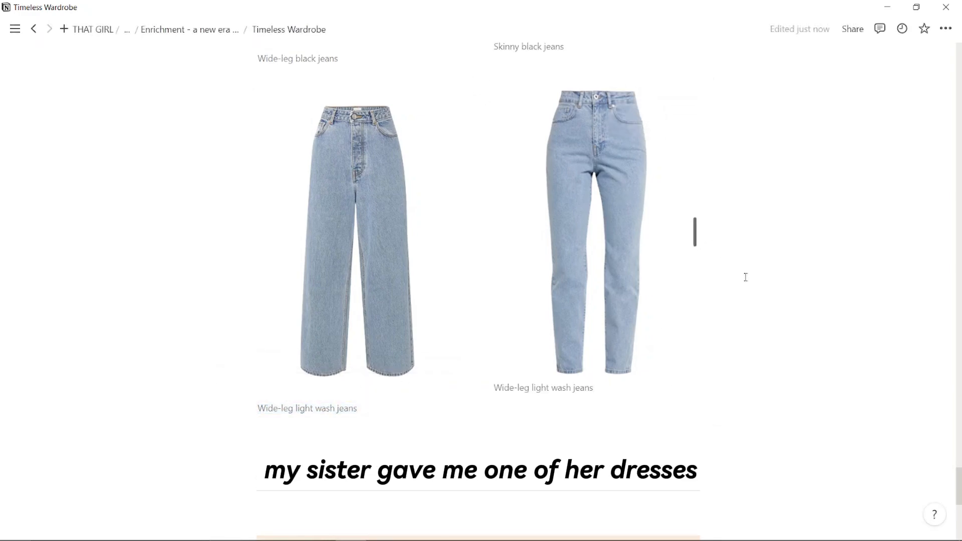
Move the long black skirt image below the other skirts and place the mini skirt beside the midi skirt
scroll(451, 271, up, 15)
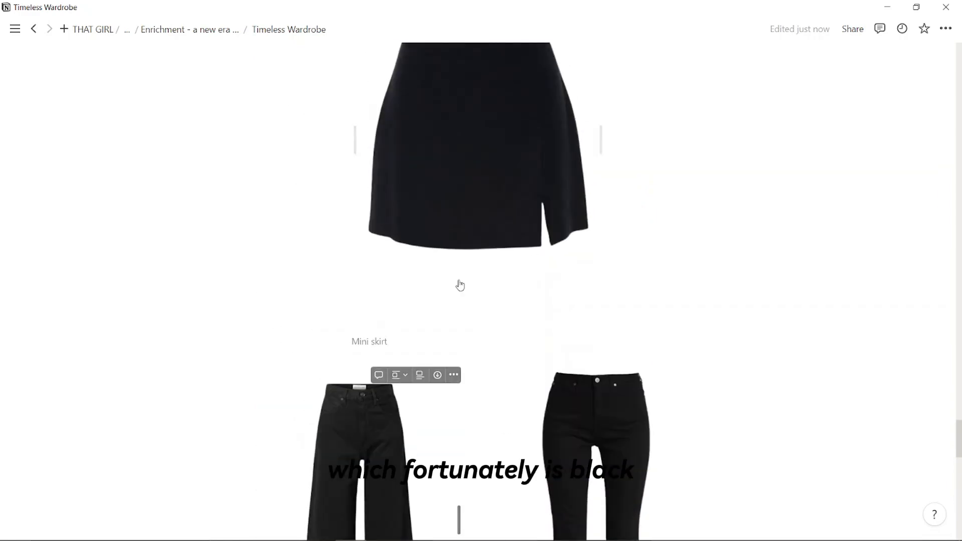
drag(258, 187, 537, 426)
scroll(455, 457, down, 2)
drag(343, 335, 629, 135)
scroll(548, 208, down, 7)
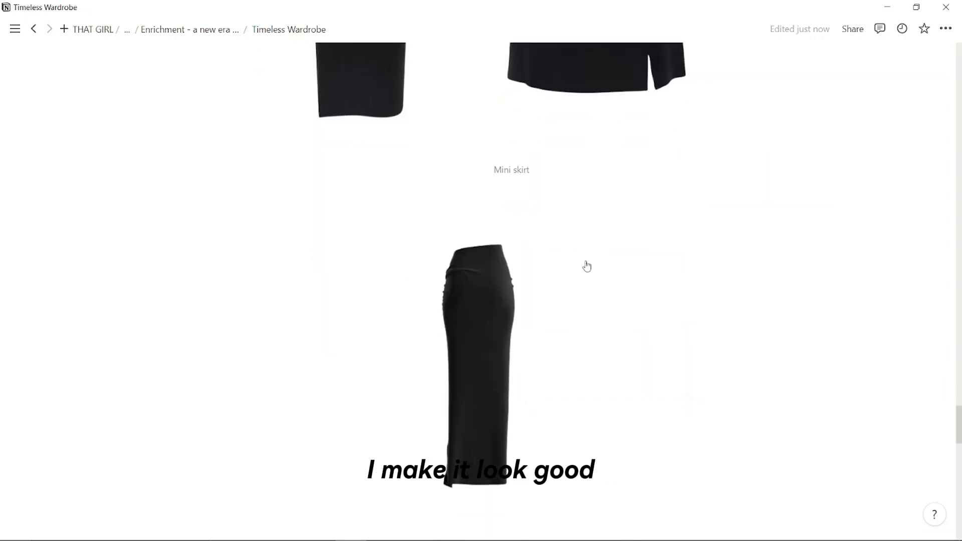
Open a caption on the long black skirt image and move the image out of its row above the black jeans
click(574, 70)
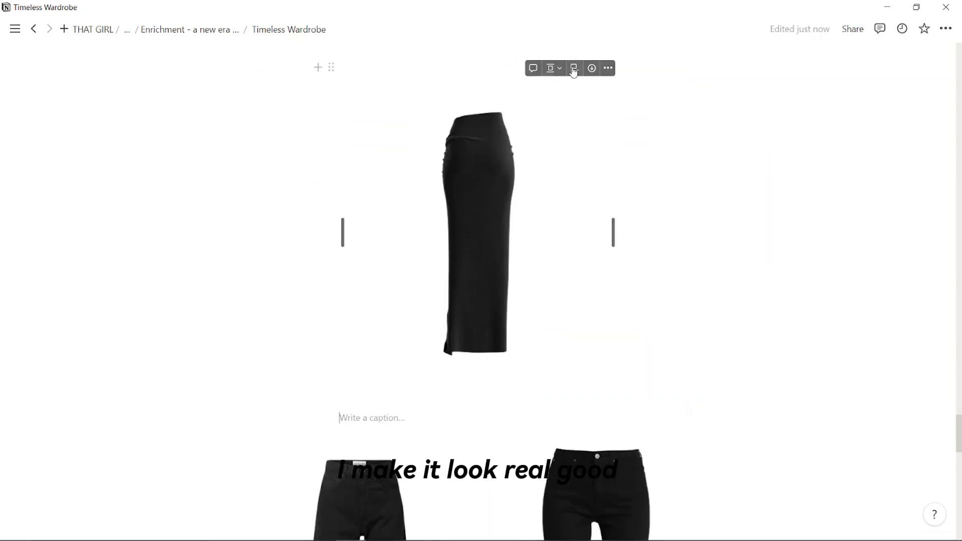
scroll(459, 63, up, 3)
drag(331, 228, 607, 175)
Caption the skirt image beside the mini skirt "Midi skirt"
scroll(446, 316, down, 5)
scroll(546, 321, down, 10)
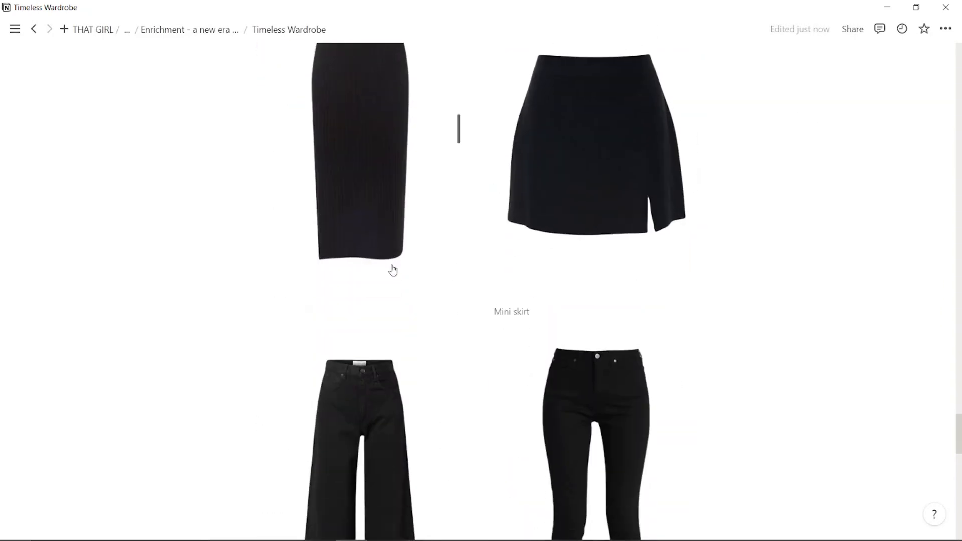
scroll(401, 225, up, 2)
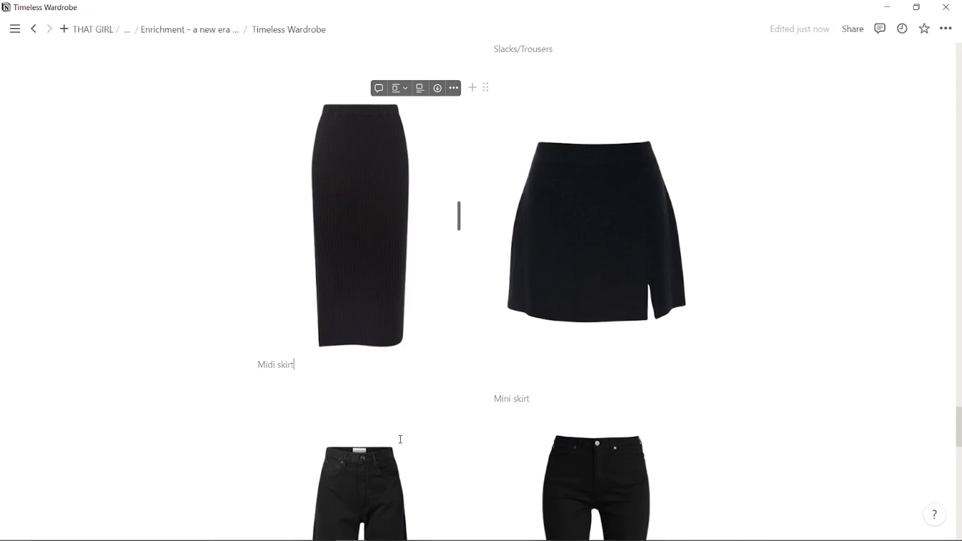
scroll(418, 284, down, 10)
click(446, 425)
scroll(424, 375, up, 10)
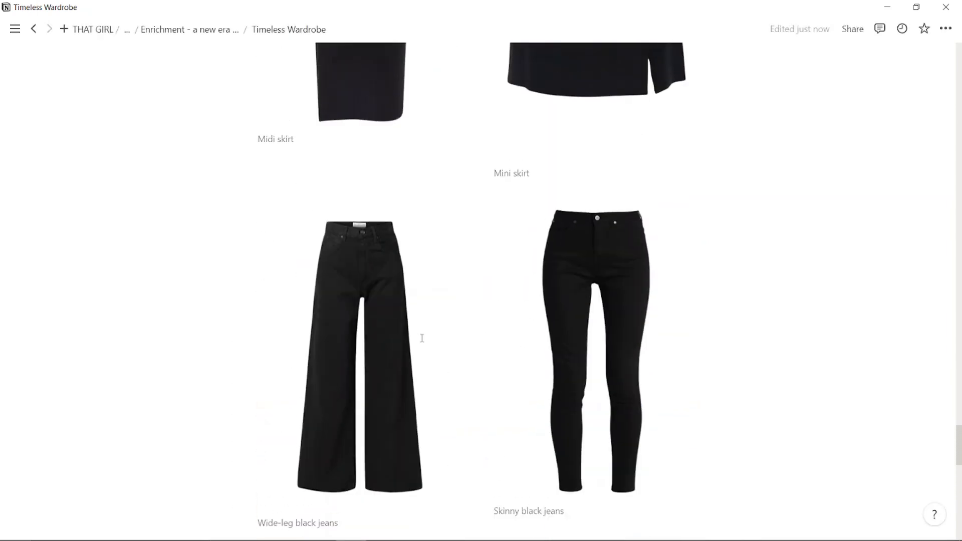
Insert the black dress and floral dress images from the Outfits folder under the Dresses heading
scroll(537, 348, down, 10)
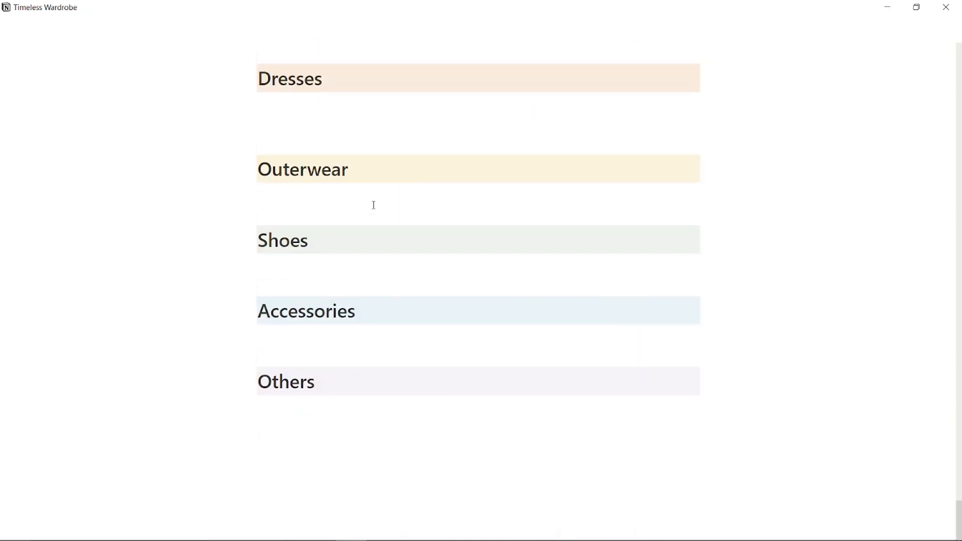
click(257, 529)
click(845, 331)
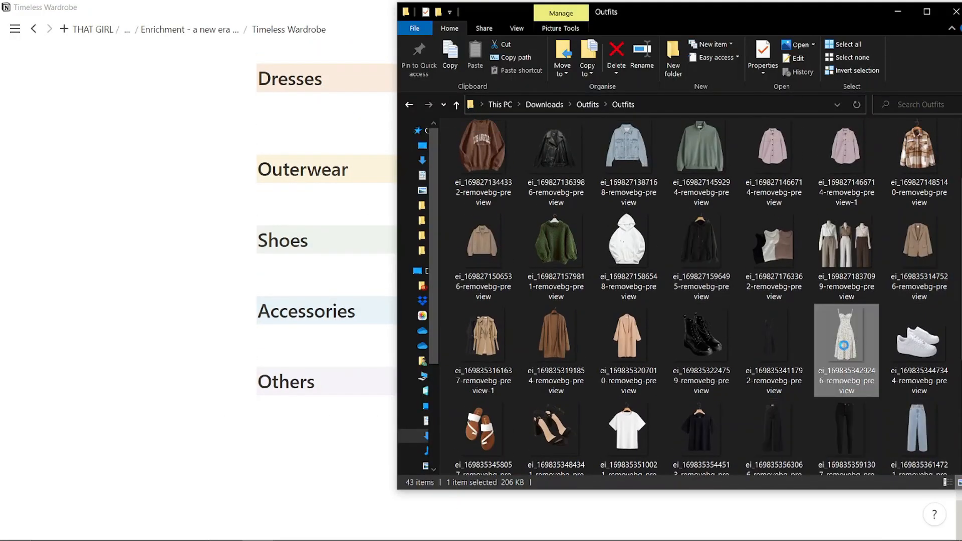
scroll(844, 345, down, 1)
scroll(844, 344, up, 2)
scroll(844, 345, down, 5)
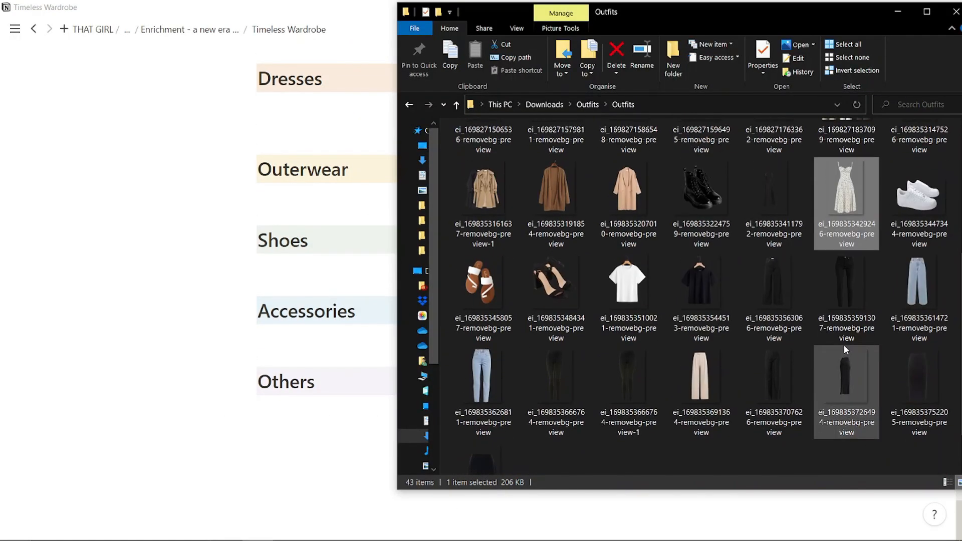
scroll(735, 235, up, 1)
click(772, 206)
ctrl+click(847, 205)
drag(847, 205, 326, 165)
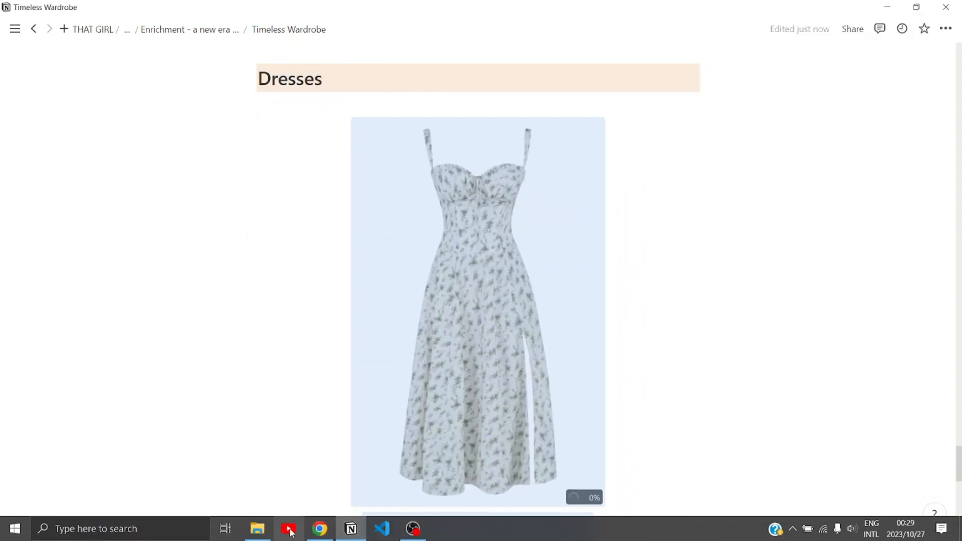
Insert the white sneakers, black boots, brown sandals and black heels images from the Outfits folder under the Shoes heading
click(257, 529)
scroll(275, 384, down, 5)
scroll(275, 383, down, 3)
click(917, 203)
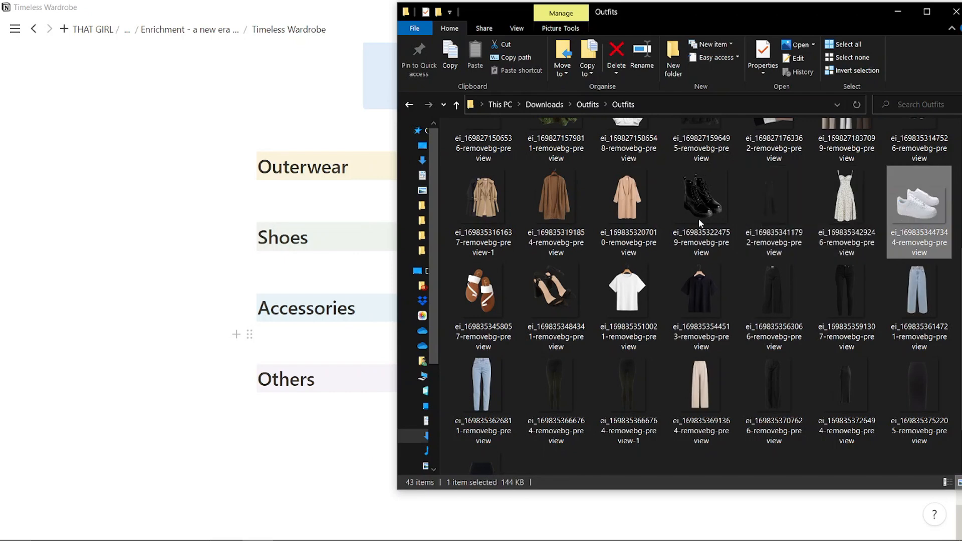
ctrl+click(702, 200)
ctrl+click(481, 290)
ctrl+click(555, 306)
drag(329, 266, 328, 268)
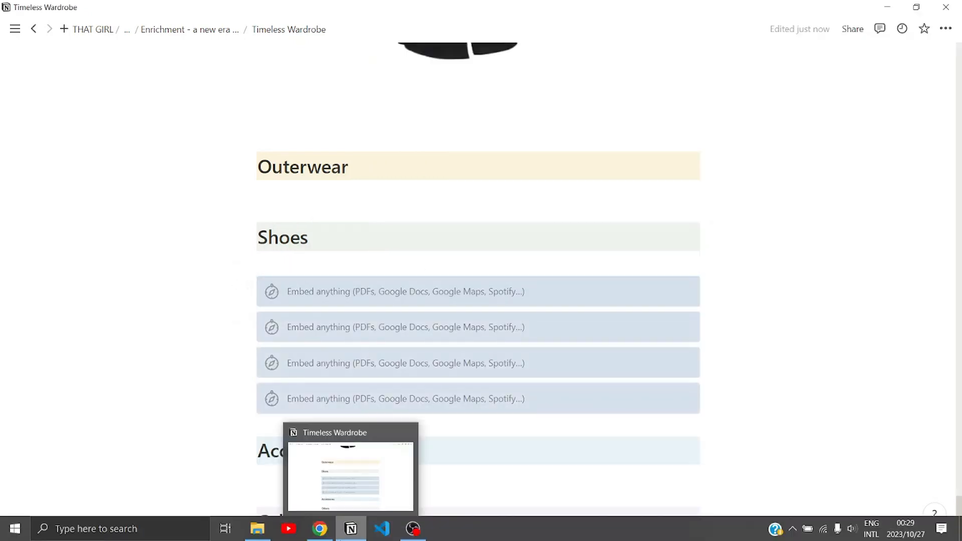
click(316, 530)
click(317, 530)
Insert the three long coat images and the brown blazer image from the Outfits folder under the Outerwear heading
click(257, 528)
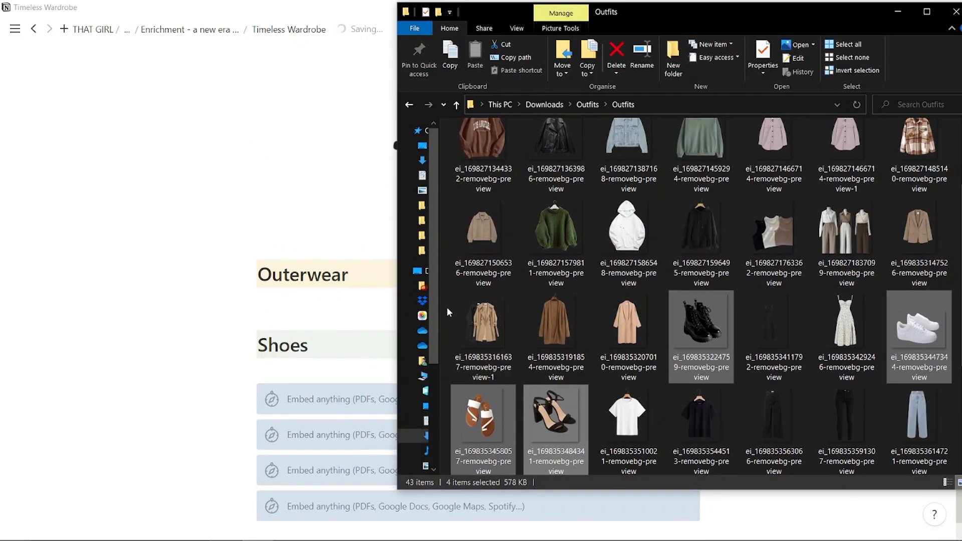
drag(449, 307, 638, 333)
ctrl+click(920, 235)
drag(483, 326, 316, 301)
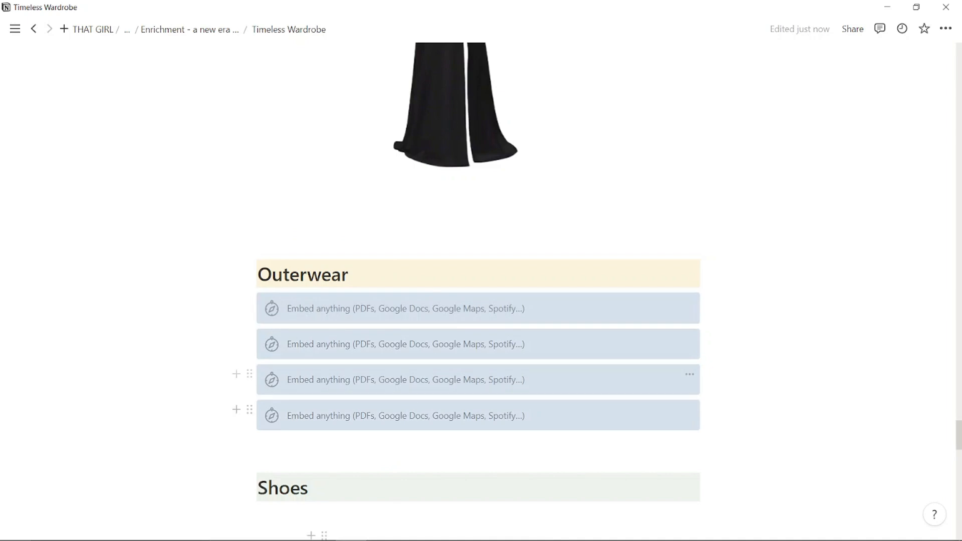
Look through the Outfits folder for images that suit the Accessories section
scroll(344, 369, down, 15)
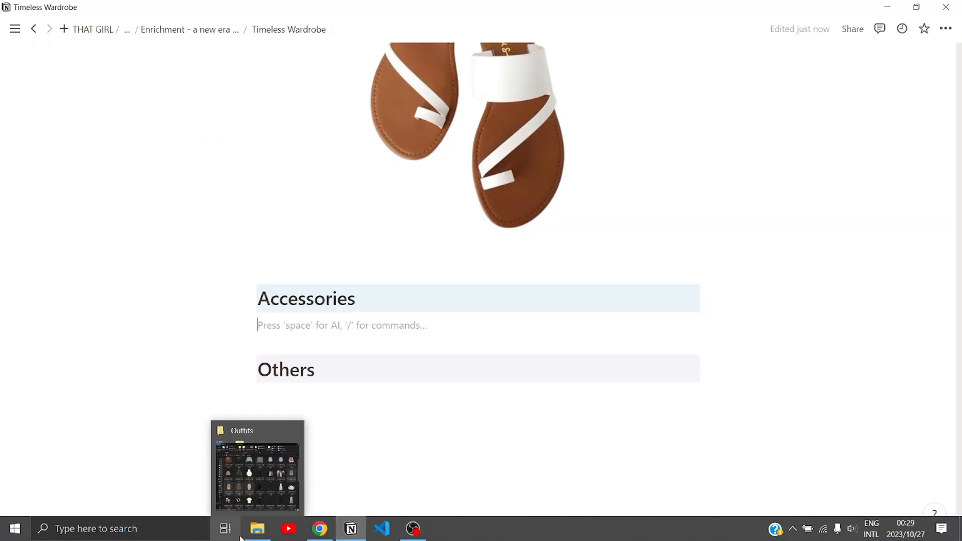
click(245, 532)
scroll(650, 303, down, 3)
scroll(646, 281, up, 5)
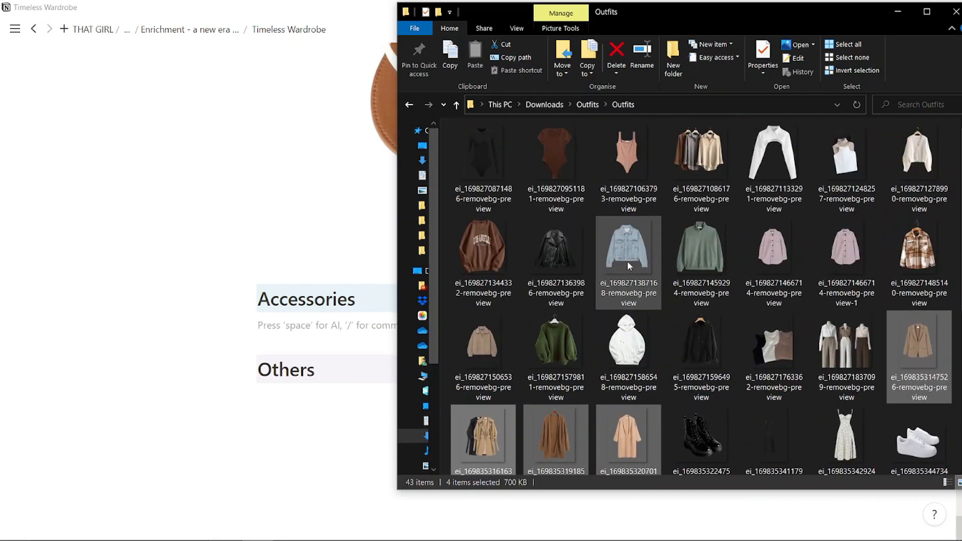
scroll(627, 265, down, 5)
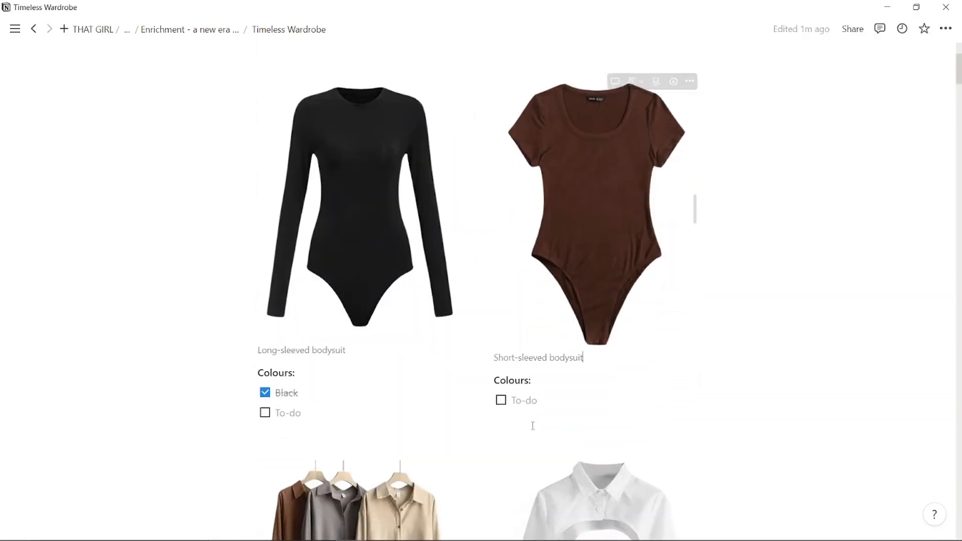
Caption the black dress image beside the sundress "Black dress"
scroll(532, 430, down, 20)
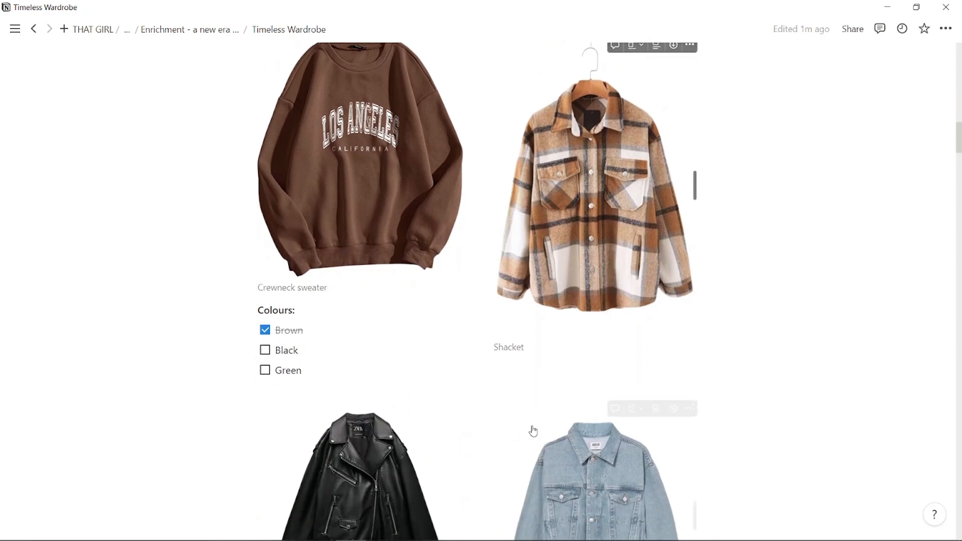
scroll(533, 431, down, 20)
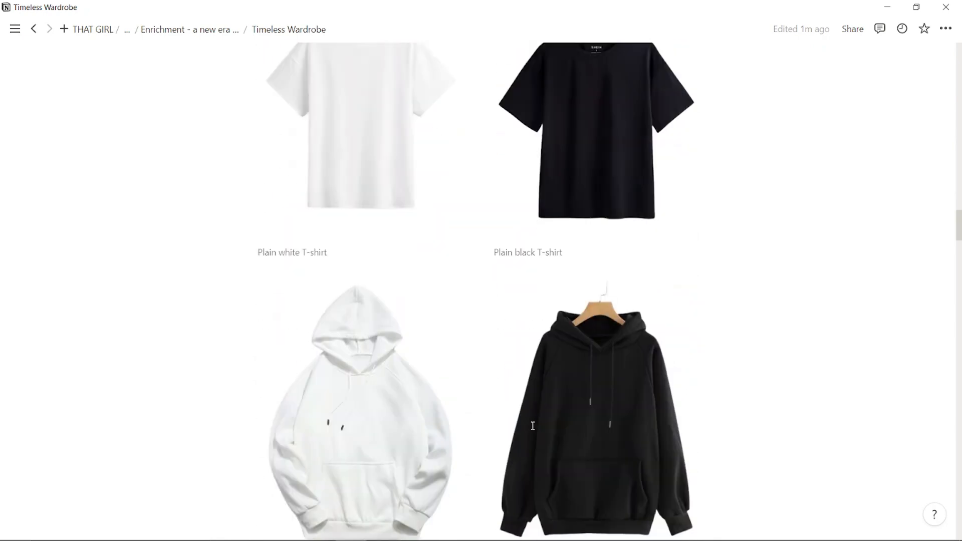
scroll(533, 430, down, 20)
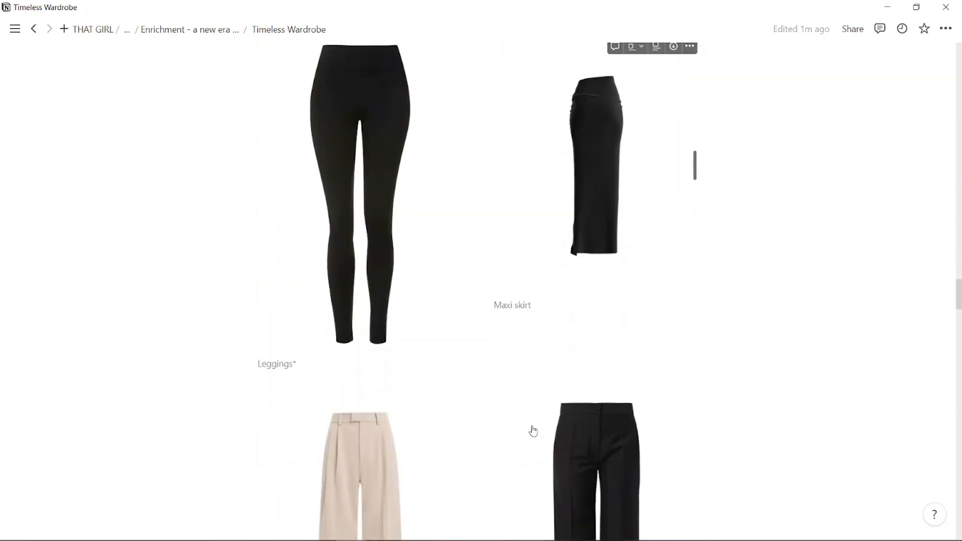
scroll(533, 431, down, 20)
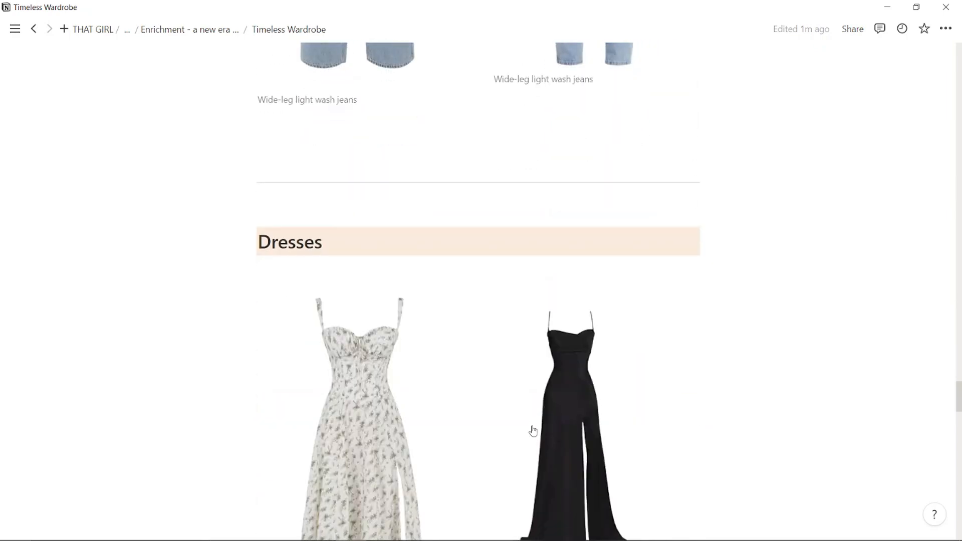
scroll(533, 431, down, 4)
scroll(570, 247, up, 4)
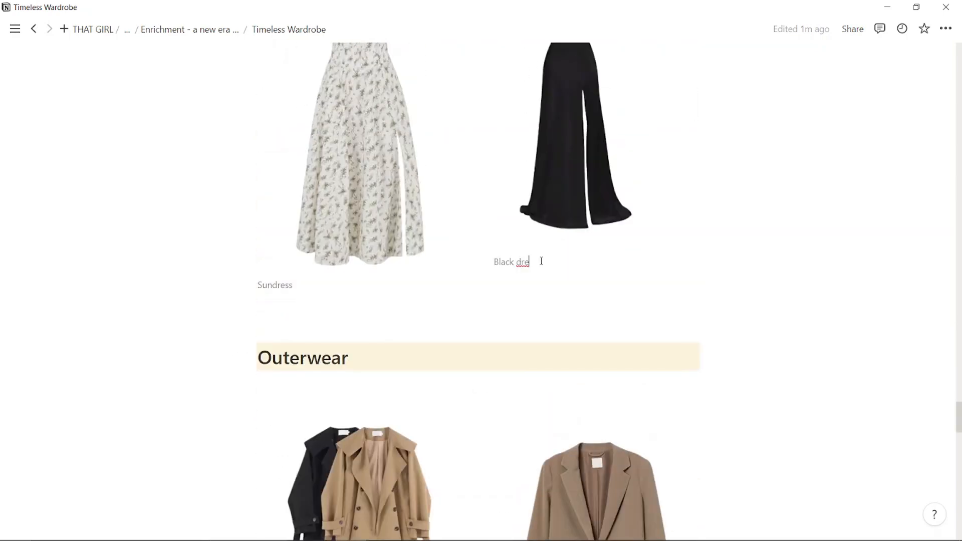
Add a first-level heading "Colour Pallet" above the Tops heading, correcting its flagged second word with the spelling suggestion
scroll(541, 261, down, 10)
scroll(541, 265, down, 7)
scroll(541, 266, up, 20)
click(351, 161)
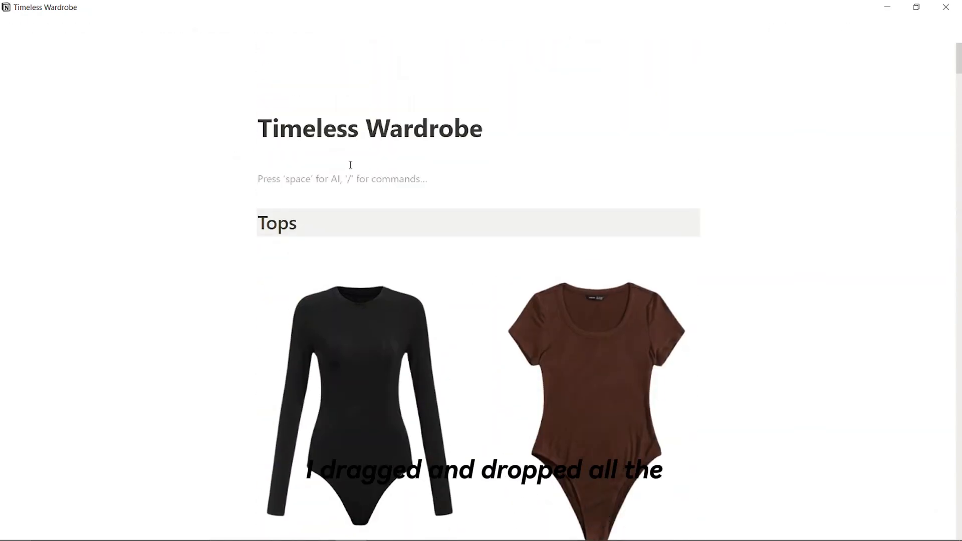
text(# C)
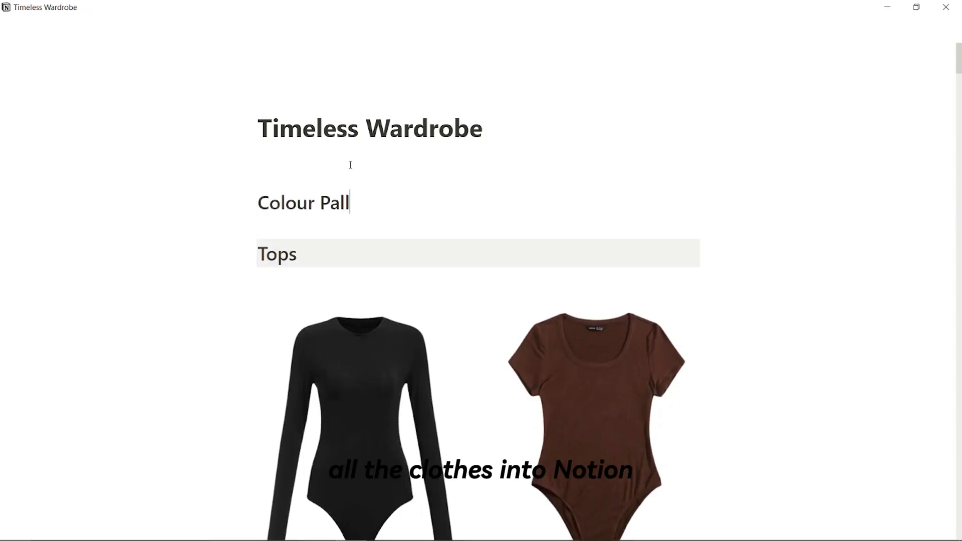
key(Return)
right_click(349, 203)
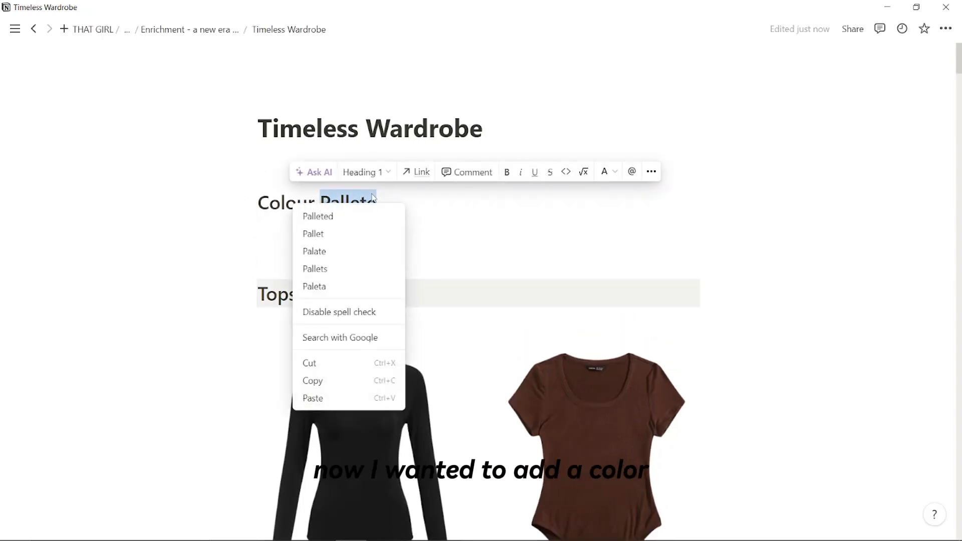
click(349, 234)
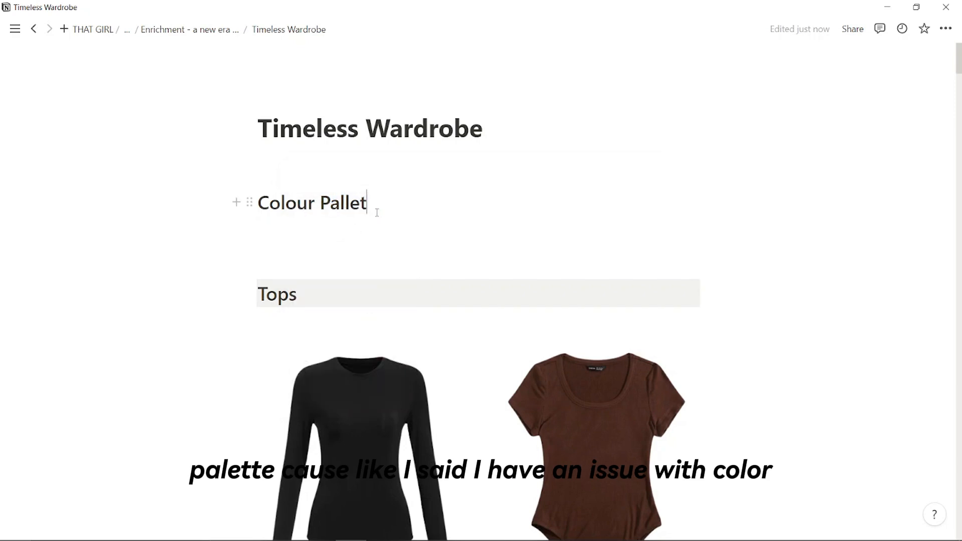
Give the Colour Pallet heading an orange background
click(250, 208)
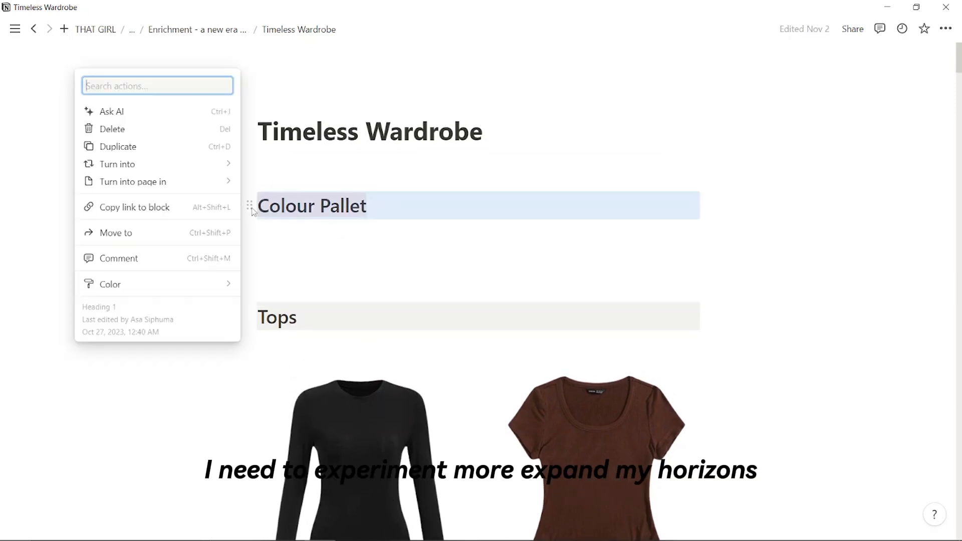
mouse_move(219, 281)
scroll(331, 415, down, 2)
click(305, 400)
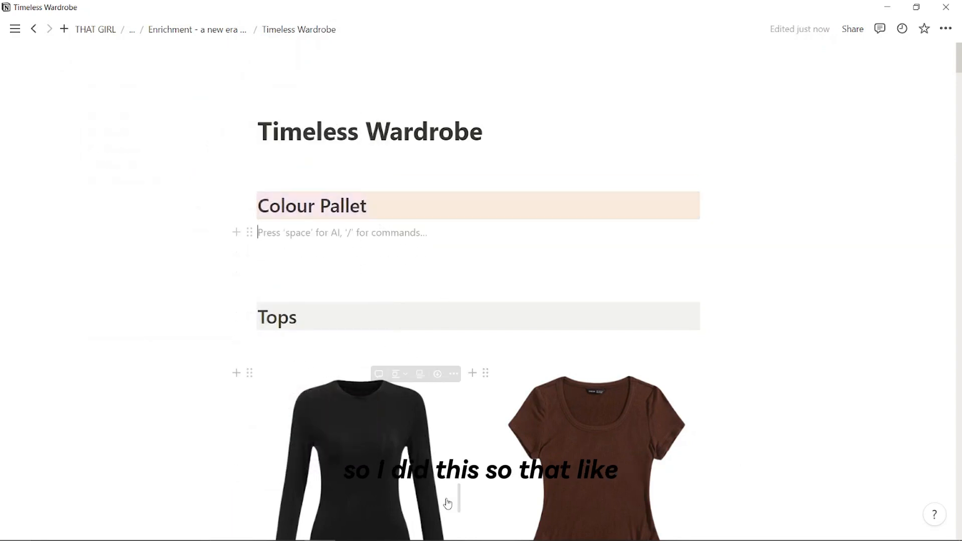
Insert the three colour palette images from the parent Outfits folder under the Colour Pallet heading
click(351, 528)
drag(331, 266, 339, 149)
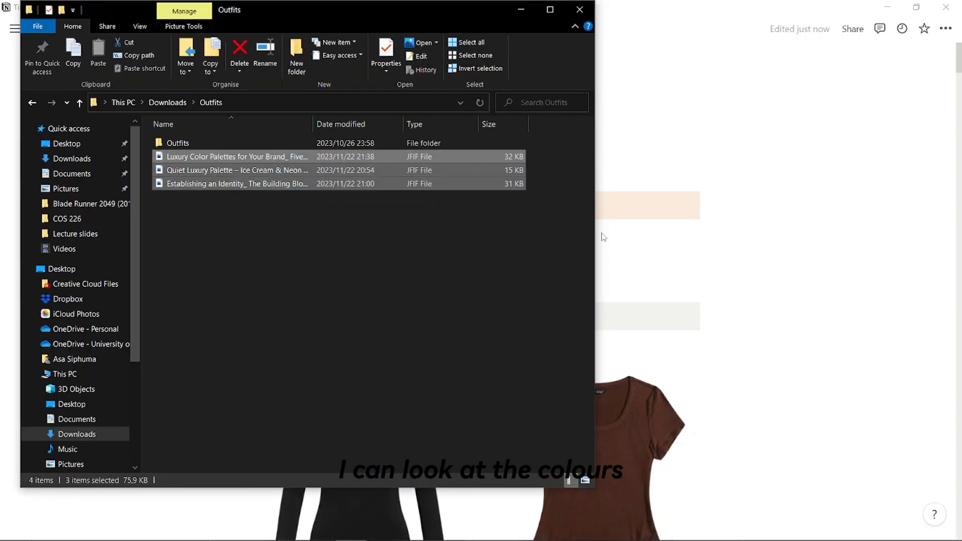
drag(659, 269, 659, 269)
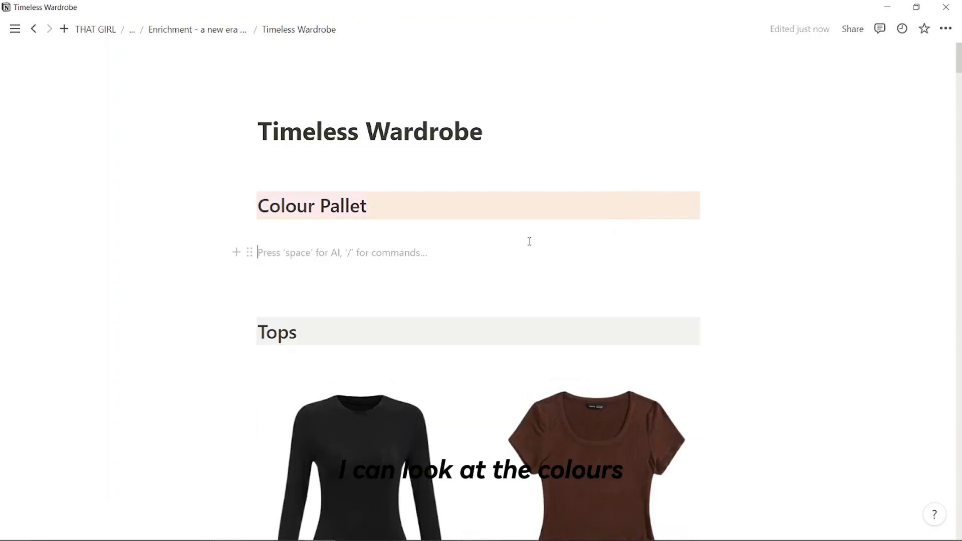
scroll(592, 326, down, 15)
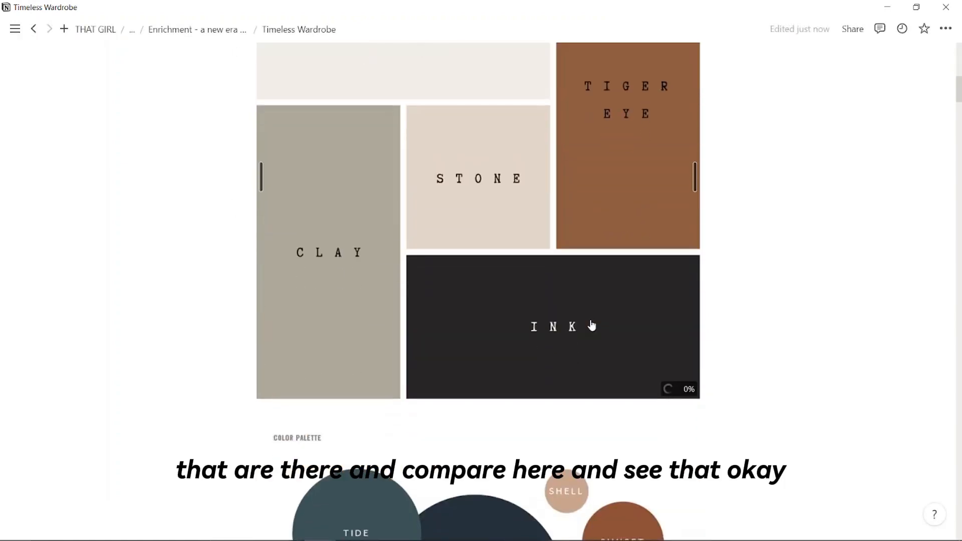
Place the Flour, Clay and Ink palette image side by side with the Egg Nog palette, on its left
scroll(592, 326, up, 10)
scroll(591, 326, up, 6)
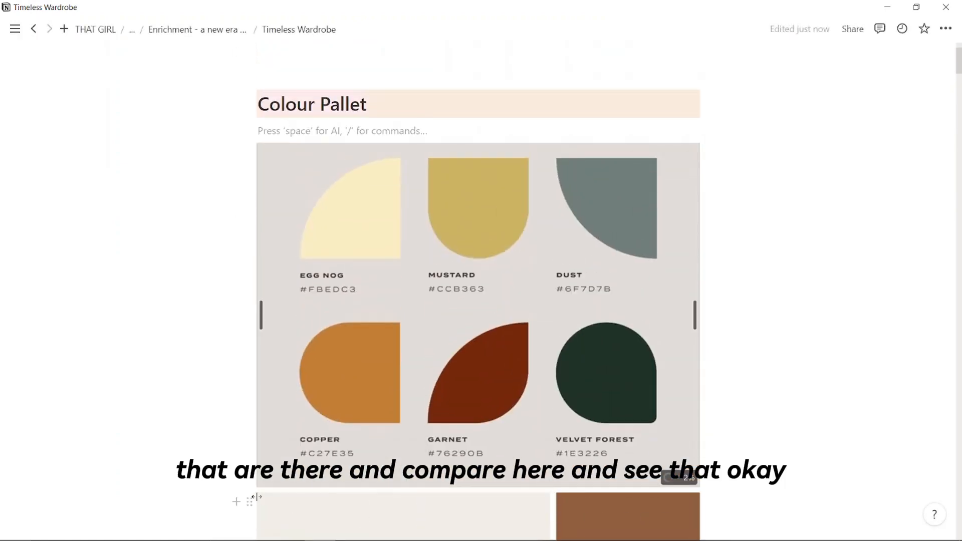
drag(250, 501, 236, 157)
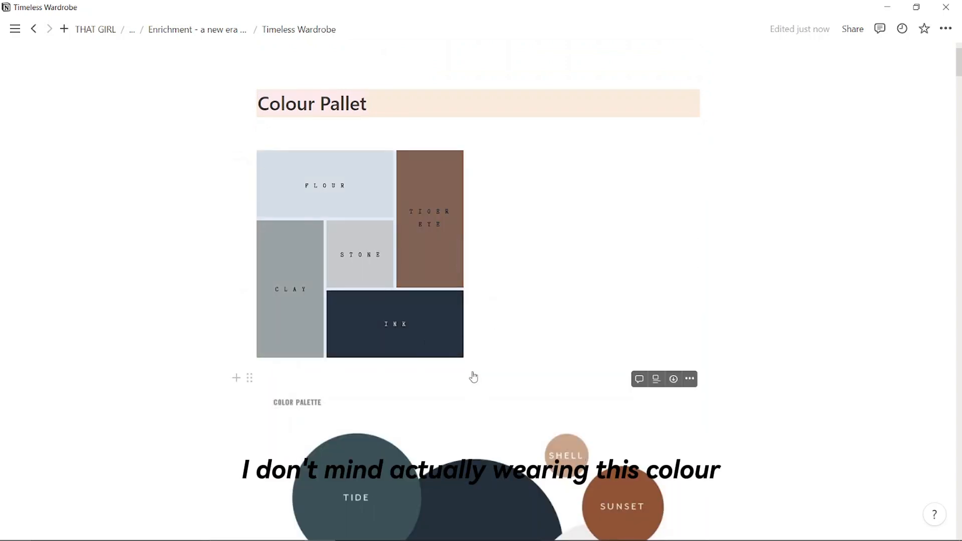
scroll(535, 354, up, 1)
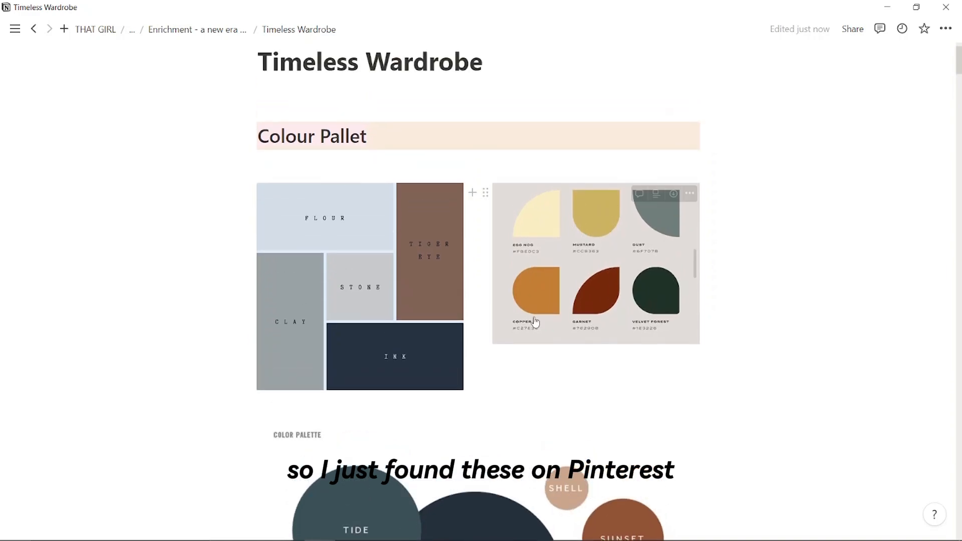
Shrink the Tide and Midnight palette image to about half the page width
scroll(529, 411, down, 10)
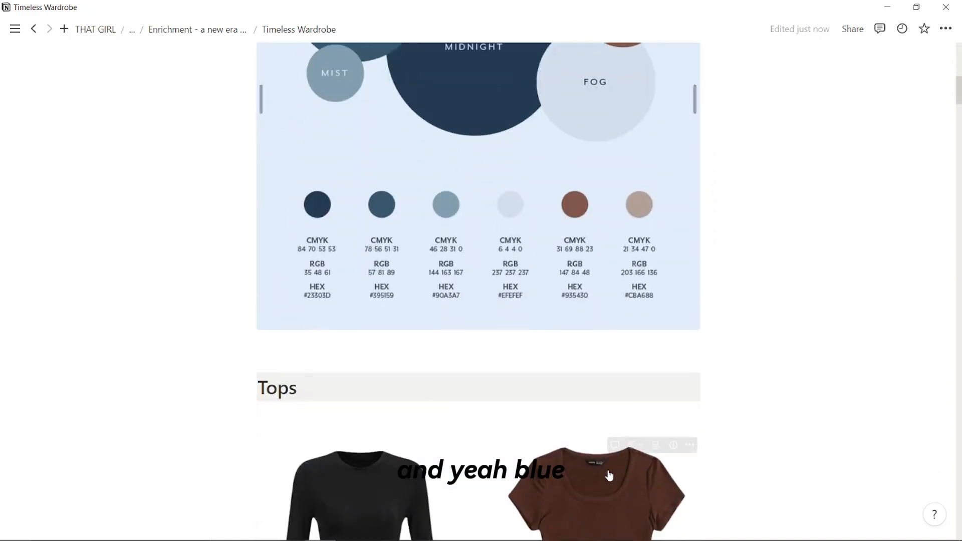
drag(691, 312, 604, 240)
scroll(606, 350, up, 5)
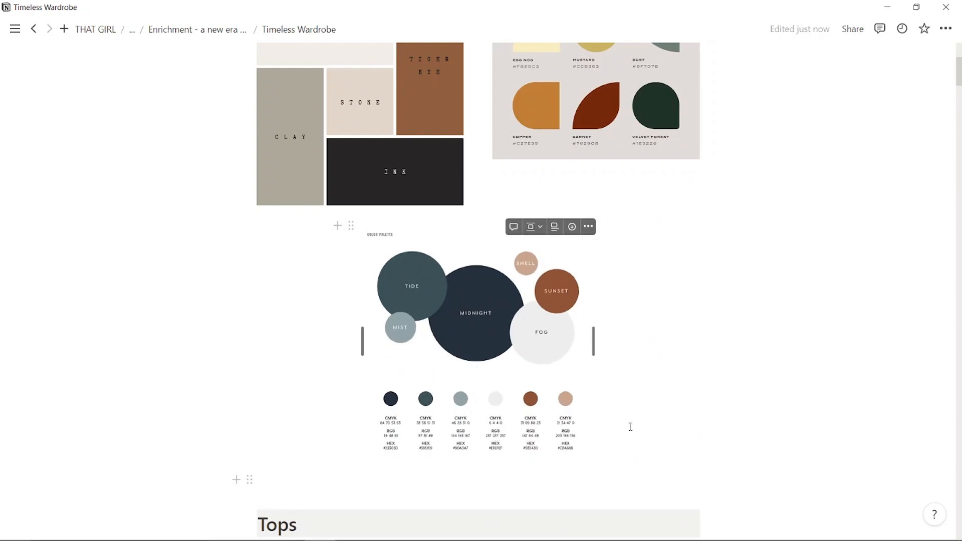
Add the text "Accent colors" directly beneath the Egg Nog palette image
scroll(674, 396, up, 5)
click(487, 392)
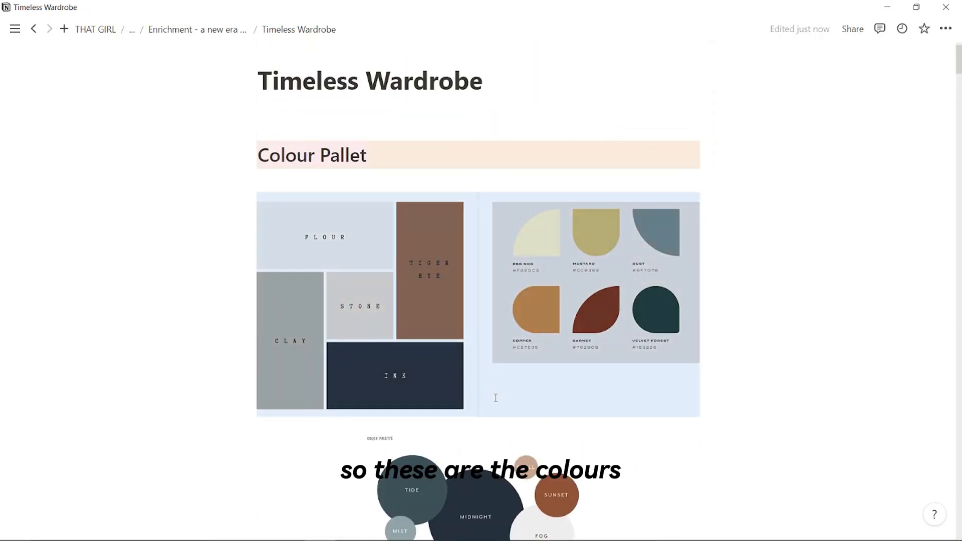
click(495, 395)
scroll(505, 398, down, 4)
scroll(610, 281, up, 2)
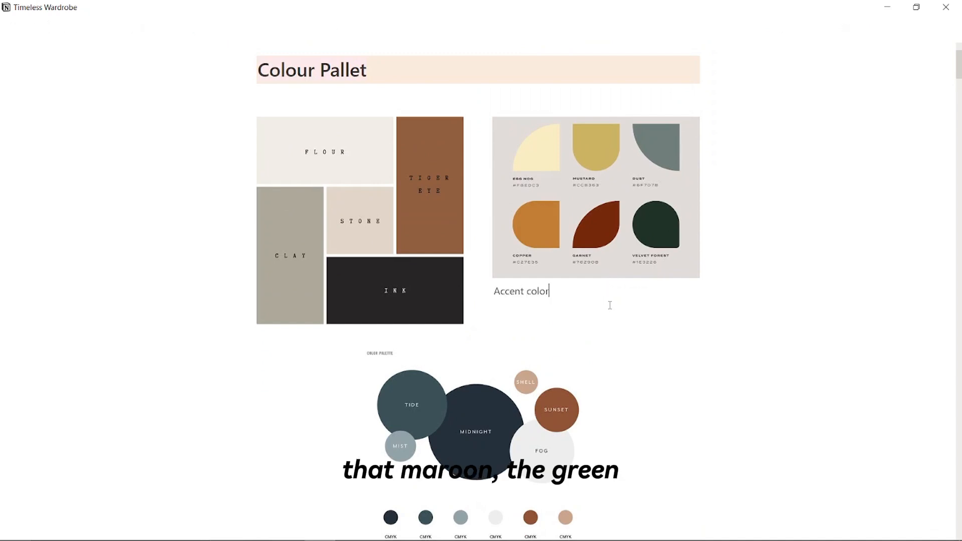
Replace the entries under the Others heading with a to-do list containing "Corset" and "Cargo pants"
scroll(622, 315, down, 8)
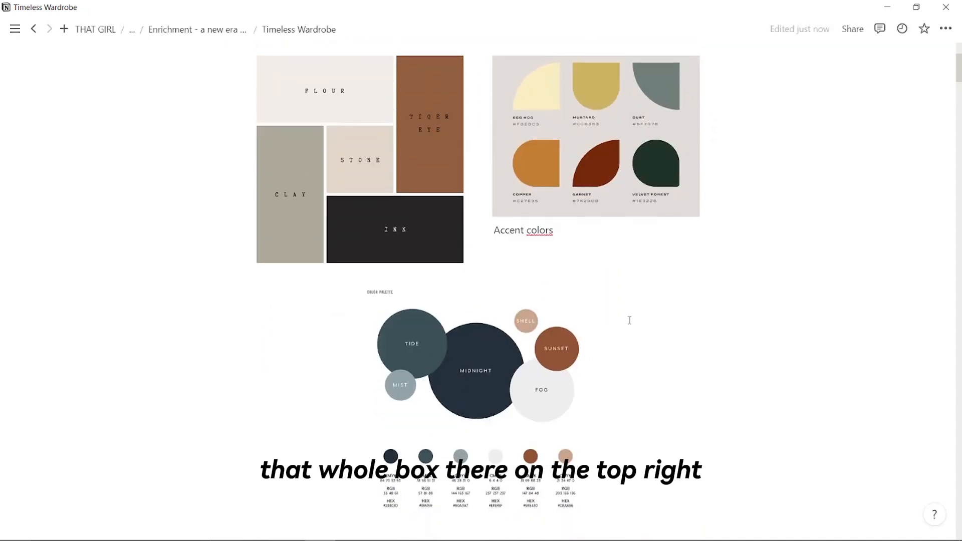
scroll(630, 325, down, 20)
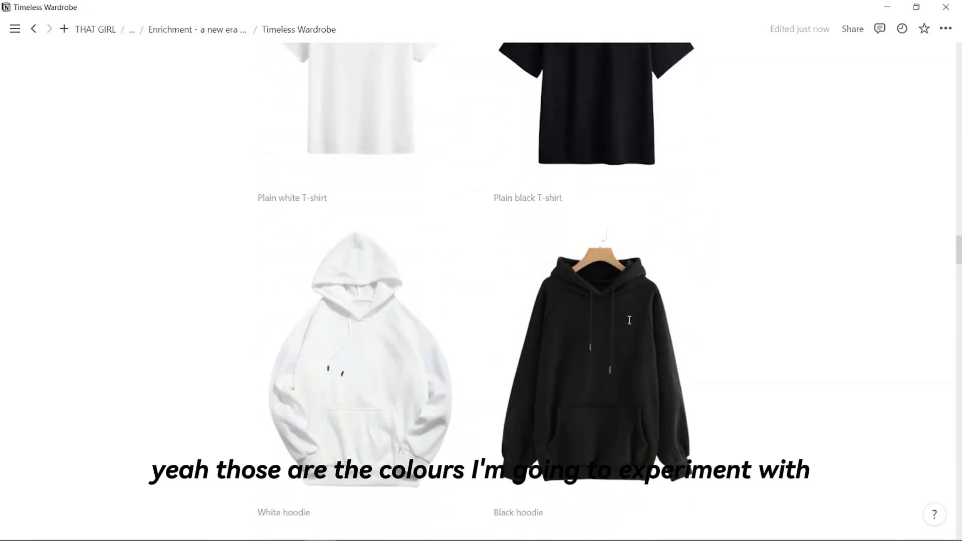
scroll(630, 321, down, 20)
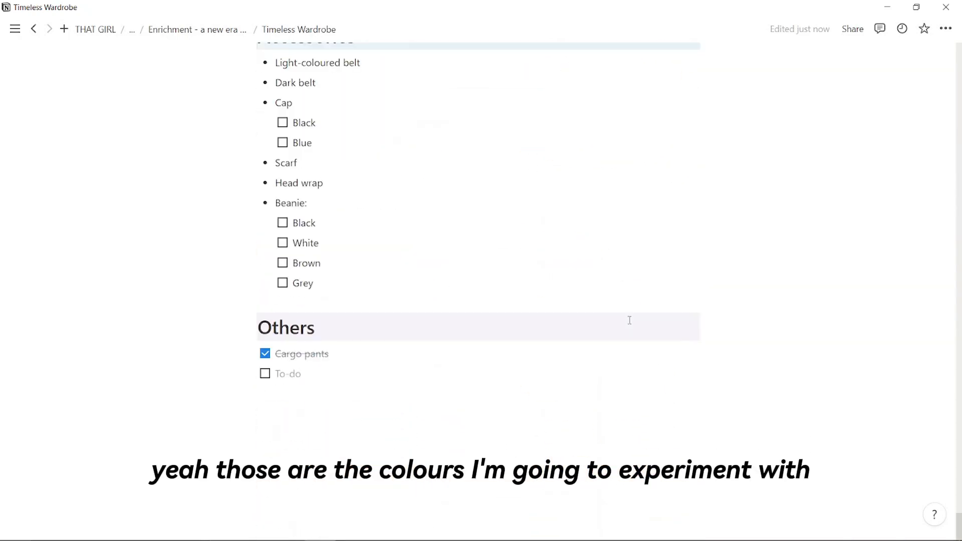
scroll(601, 322, down, 3)
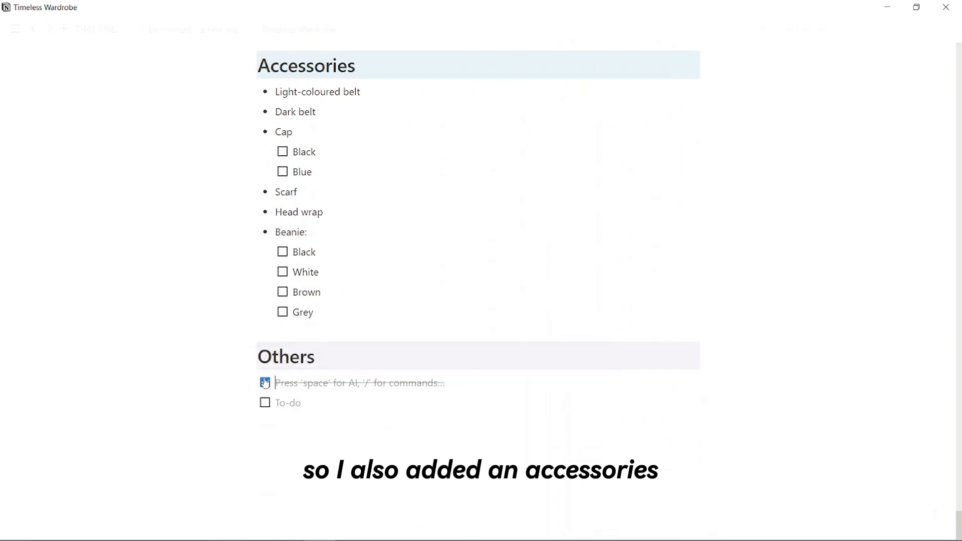
text(/che)
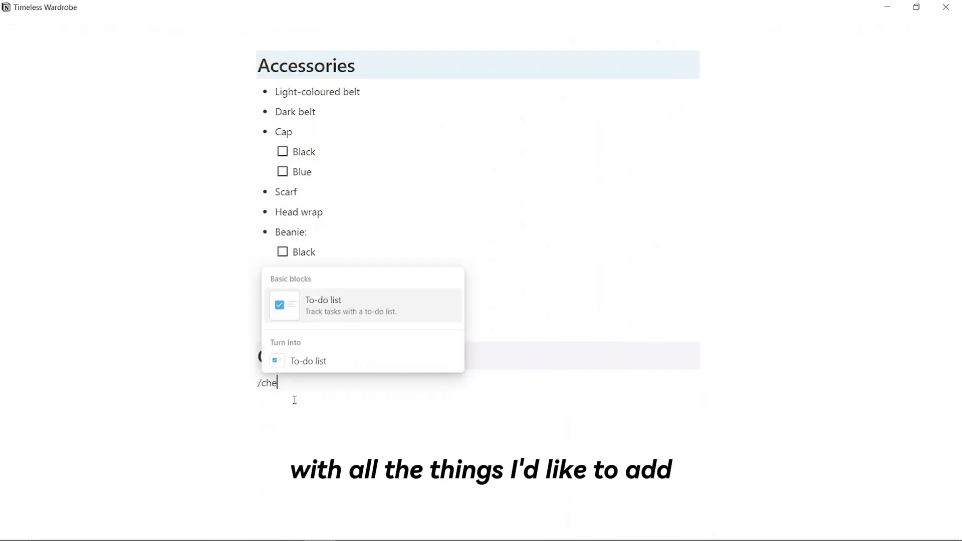
key(Return)
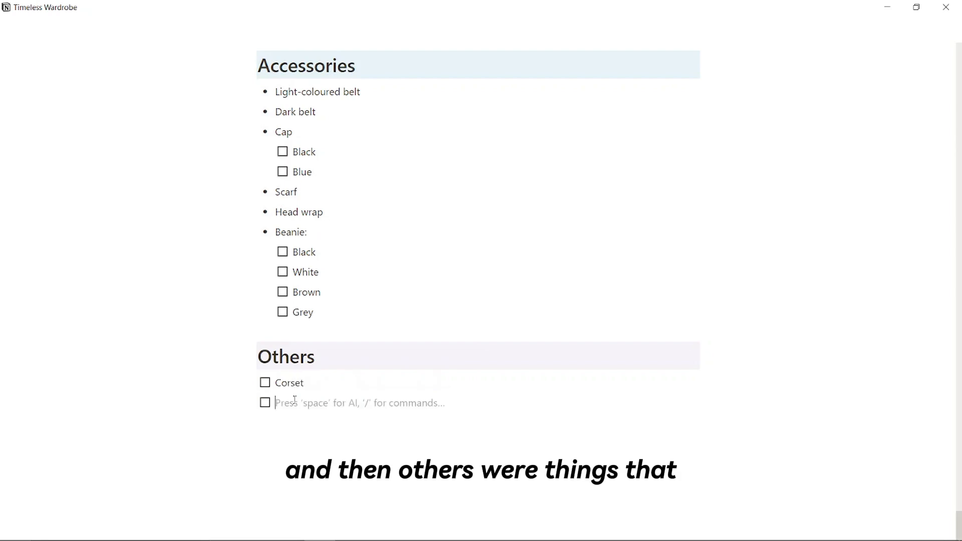
text(ts)
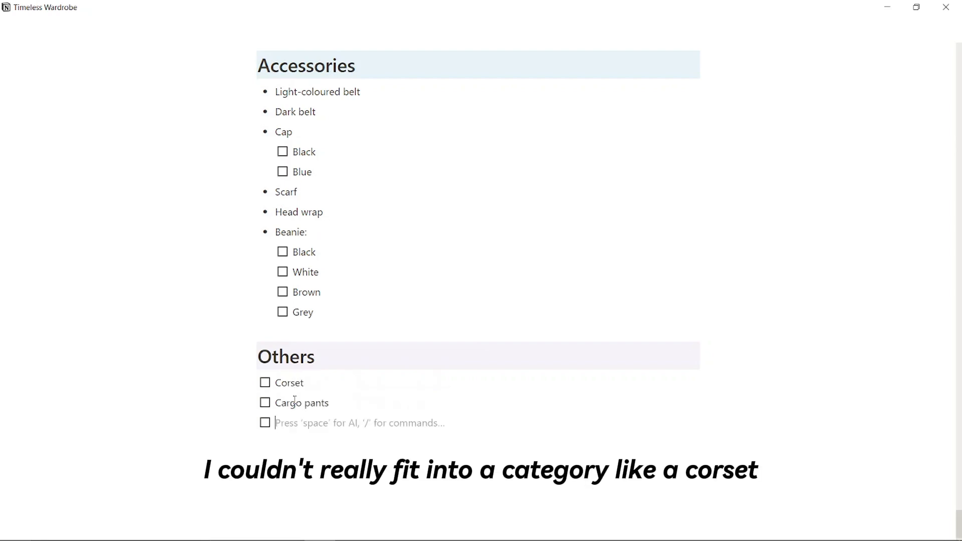
Add a blank line below the Others heading and extend its to-do list with "Gym shorts" and "Gym tights"
scroll(291, 419, up, 1)
key(Return)
scroll(334, 422, down, 2)
click(294, 407)
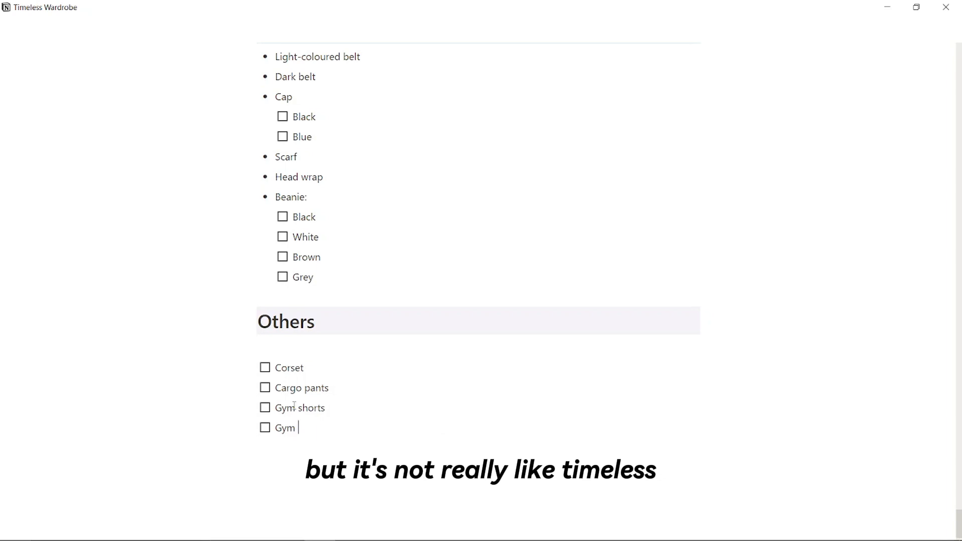
click(311, 428)
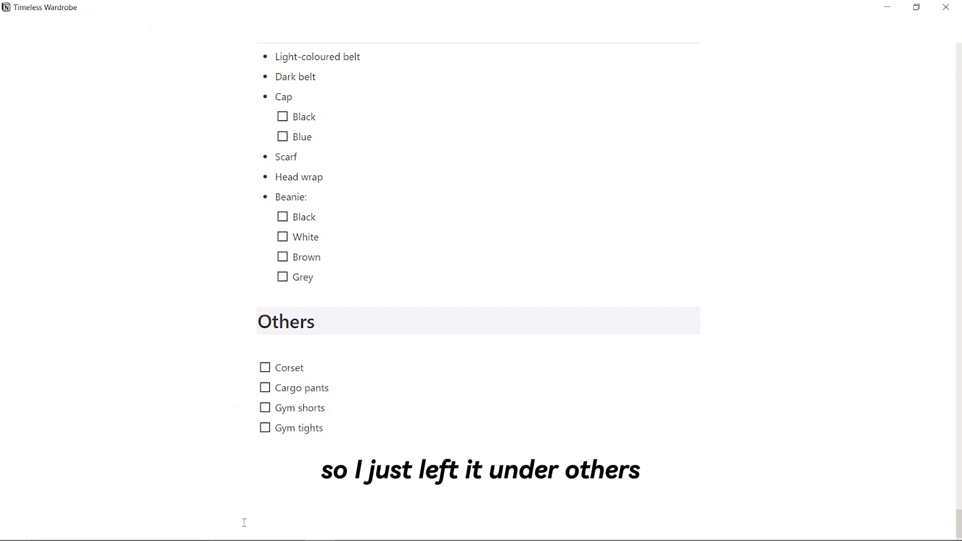
scroll(370, 395, up, 3)
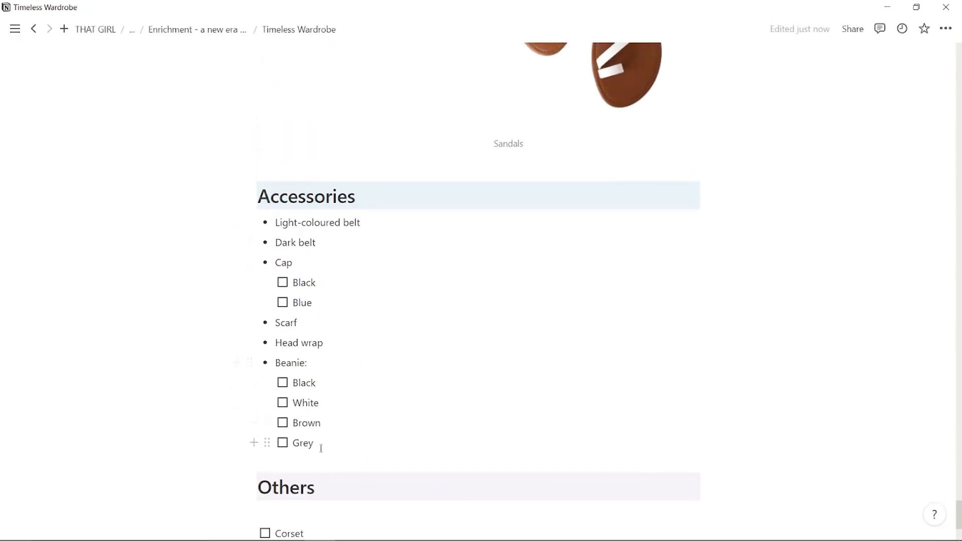
scroll(330, 431, up, 10)
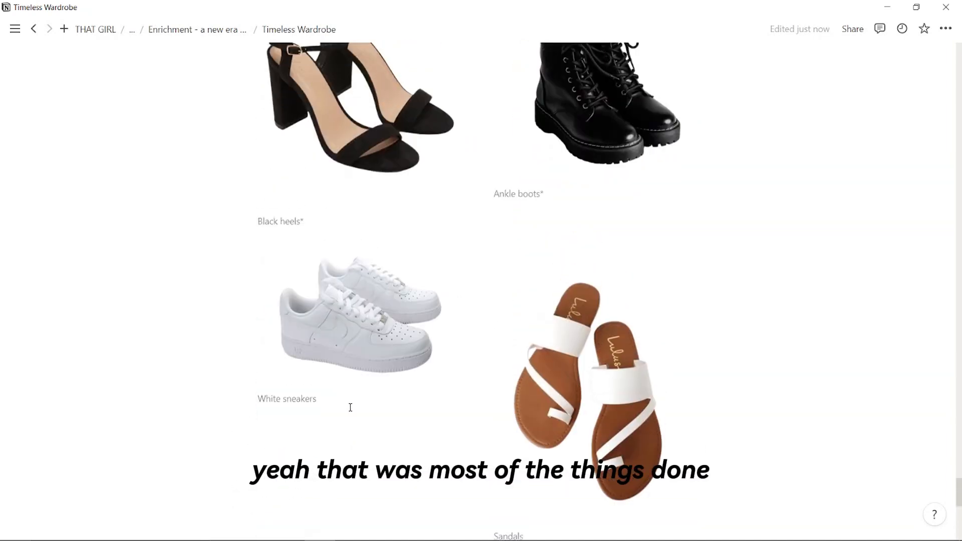
Review the wardrobe page from the shoe images and Accessories list back up to the Colour Pallet section
scroll(350, 408, down, 5)
scroll(350, 411, down, 3)
scroll(348, 389, up, 2)
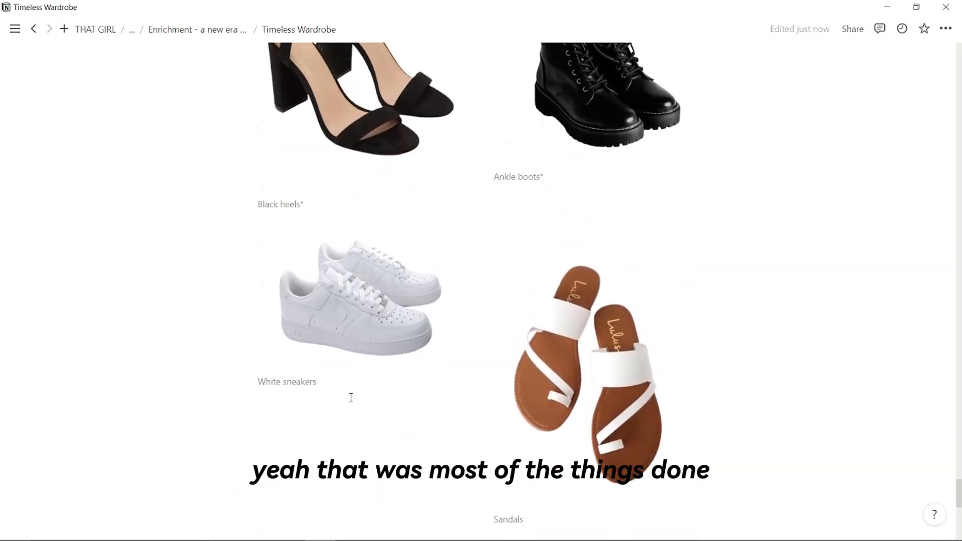
scroll(351, 397, down, 1)
scroll(351, 397, up, 1)
scroll(350, 397, down, 5)
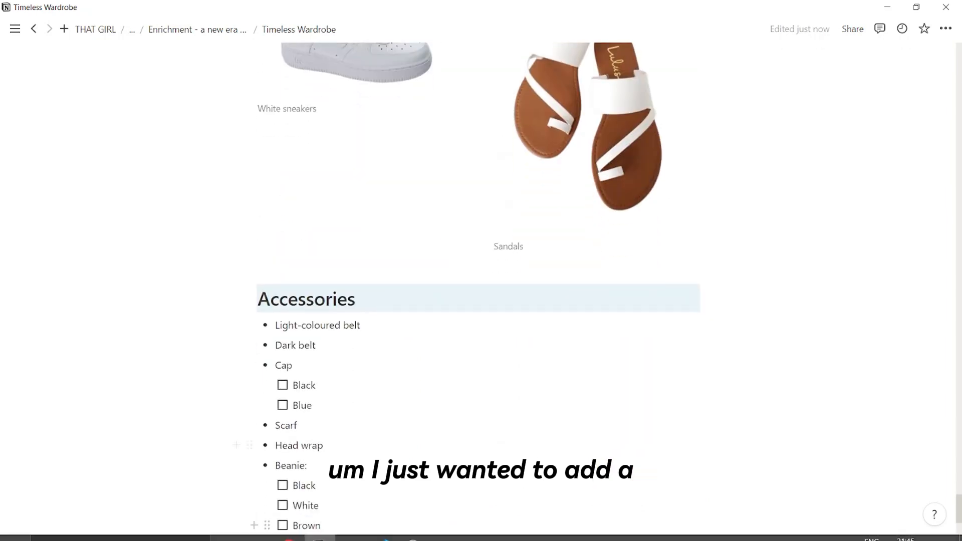
mouse_move(296, 536)
scroll(499, 297, up, 20)
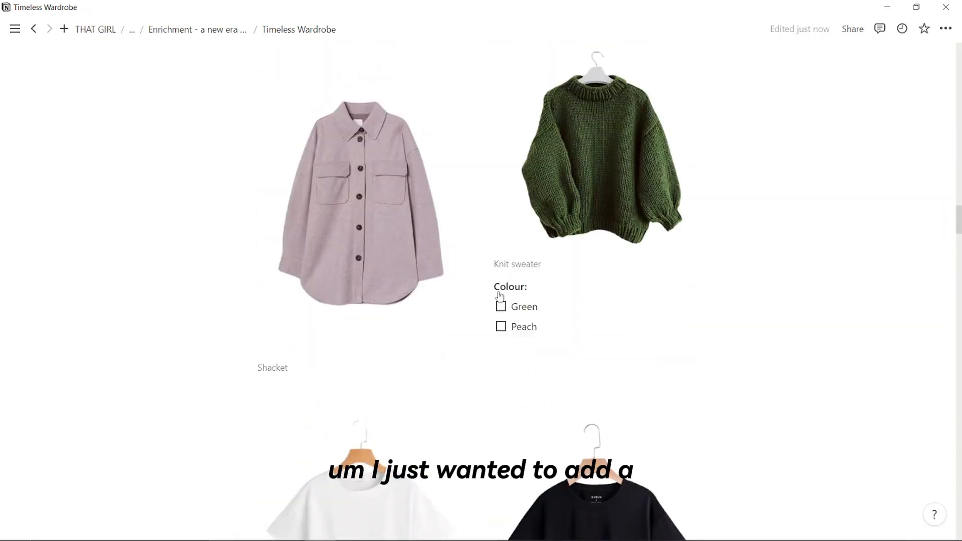
scroll(499, 297, down, 1)
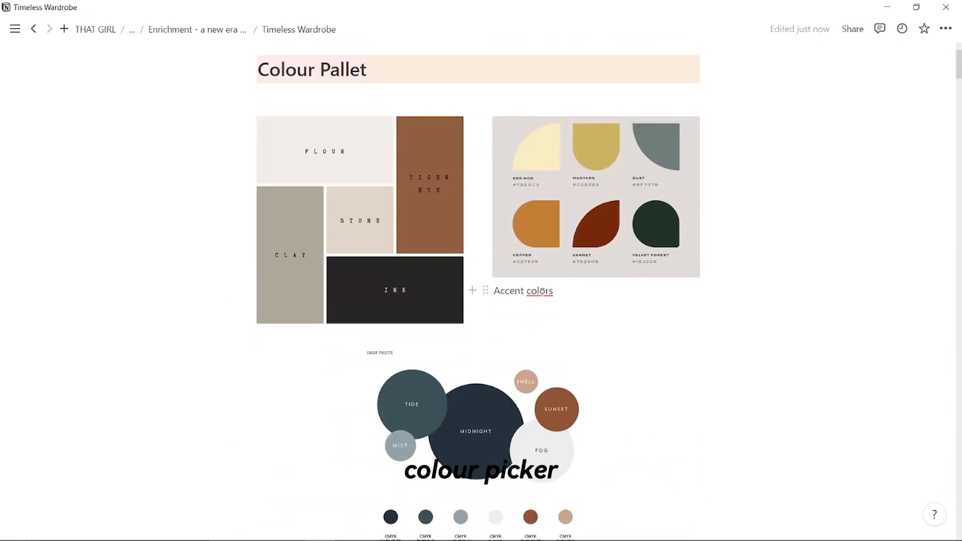
Switch to Chrome and look through the saved pins on the Pinterest Outfits board for recurring outfit colours
click(296, 532)
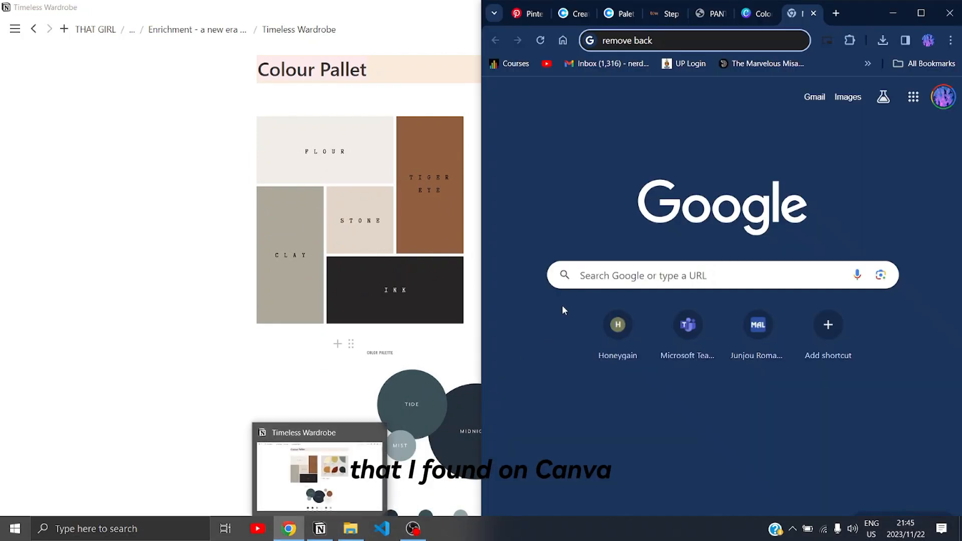
click(530, 19)
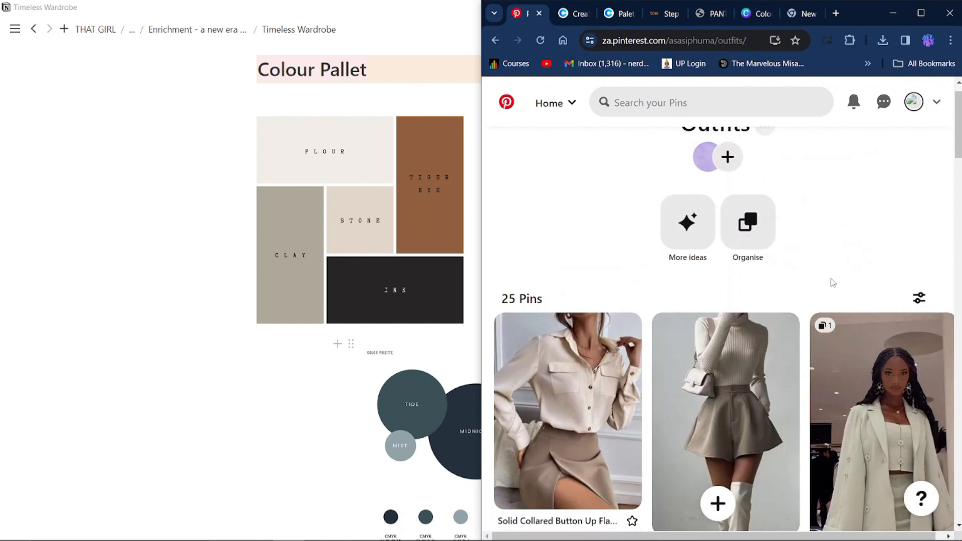
scroll(832, 283, down, 1)
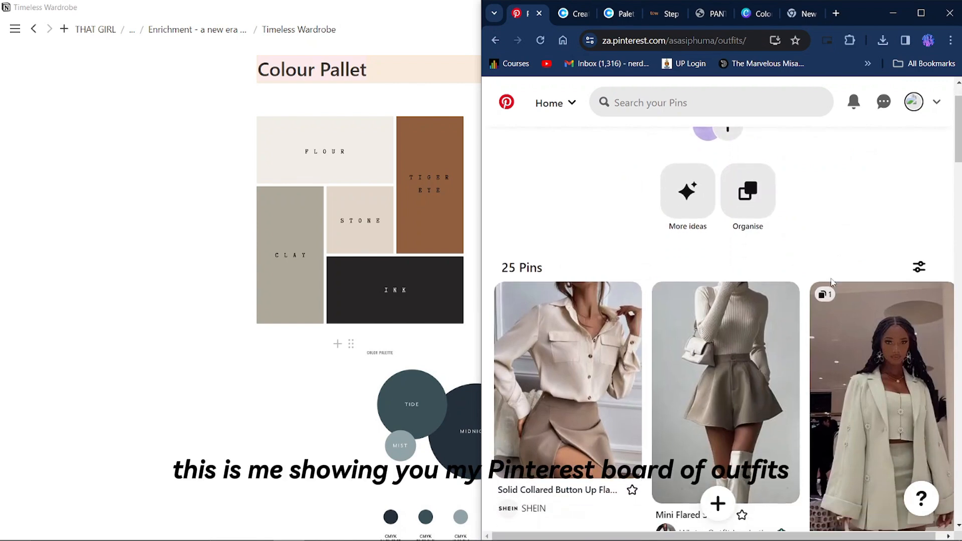
scroll(831, 281, down, 1)
scroll(652, 346, down, 3)
scroll(646, 353, down, 5)
scroll(635, 376, down, 4)
scroll(633, 452, down, 6)
scroll(633, 452, down, 12)
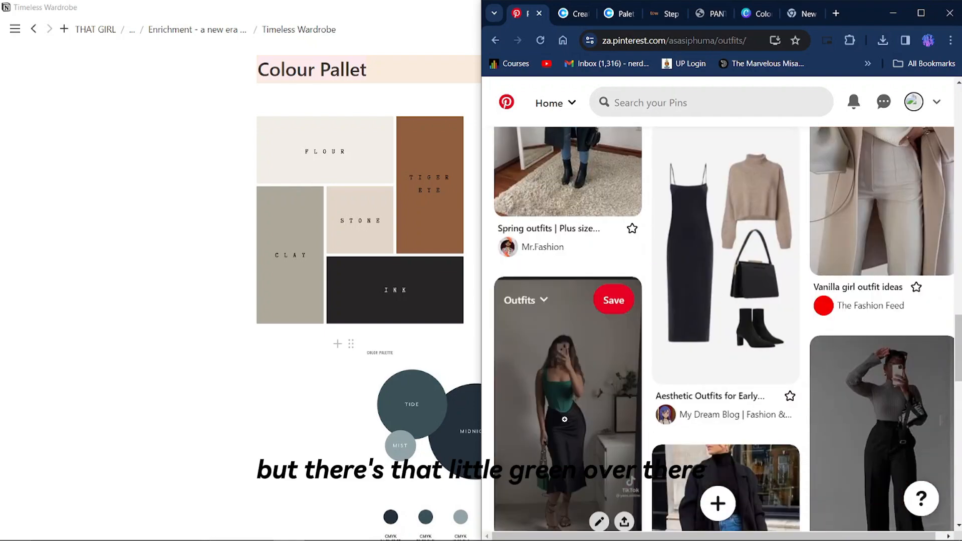
scroll(742, 476, down, 10)
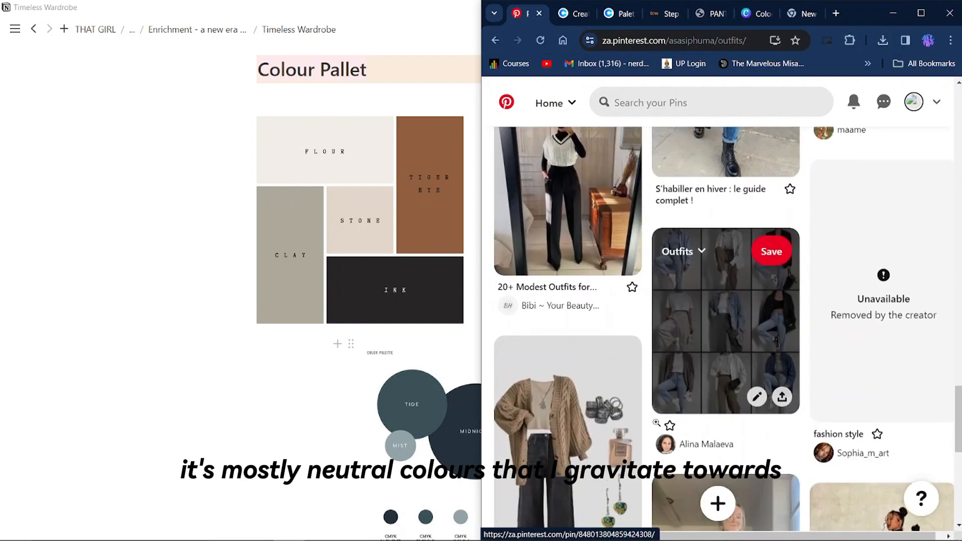
scroll(728, 341, down, 6)
scroll(728, 341, up, 2)
scroll(728, 341, up, 5)
Unlock all five colours of the palette on Coolors and generate a new random palette
key(ctrl+Tab)
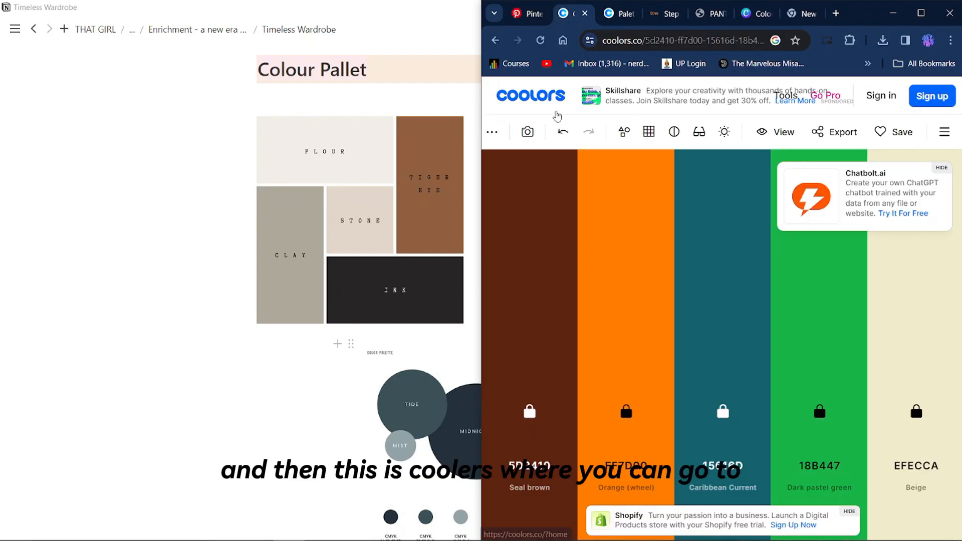
click(535, 420)
click(629, 416)
click(729, 419)
click(812, 412)
click(913, 408)
key(space)
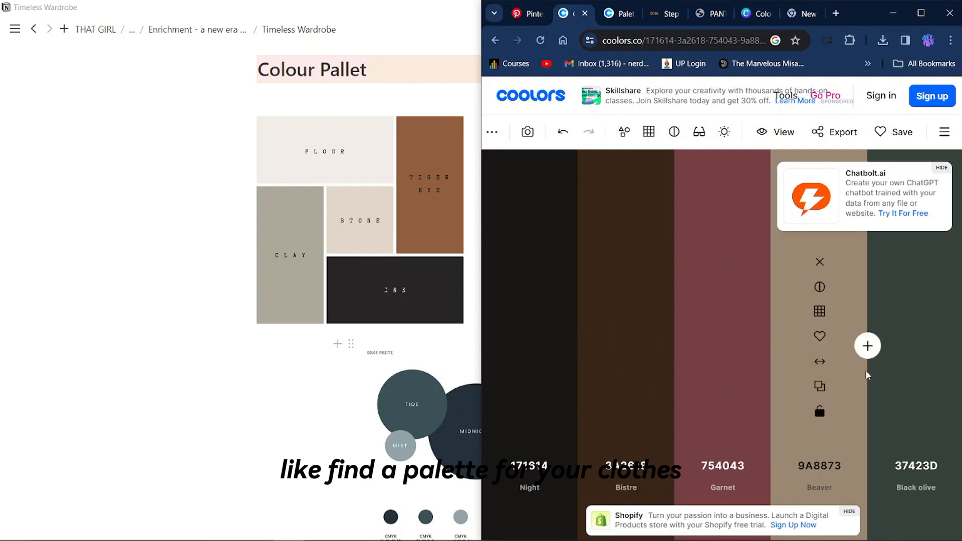
Export the generated palette as an image titled "CLothing" with the HEX color space
click(832, 132)
click(841, 257)
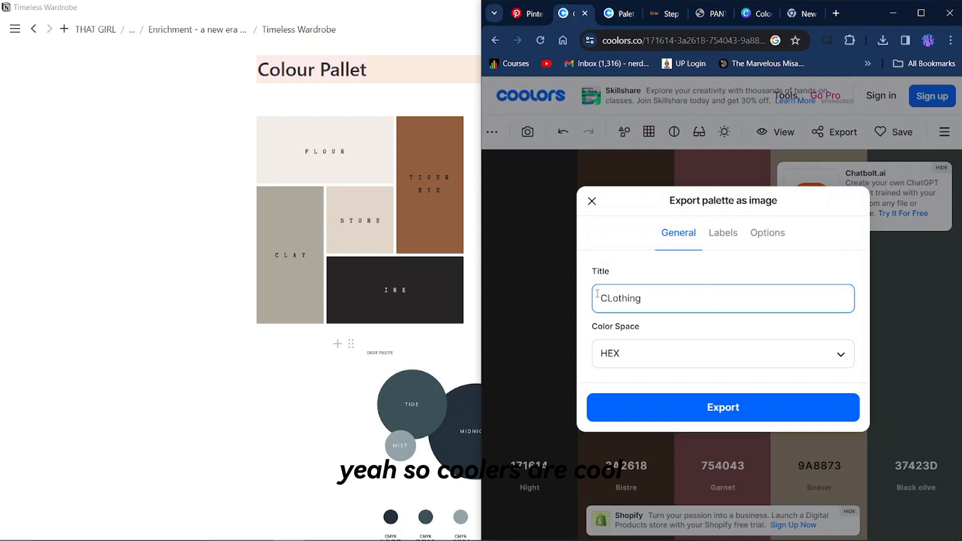
click(672, 408)
Look over the Coolors Palette Visualizer and the Concept Wardrobe article on creating a personal colour palette
click(622, 14)
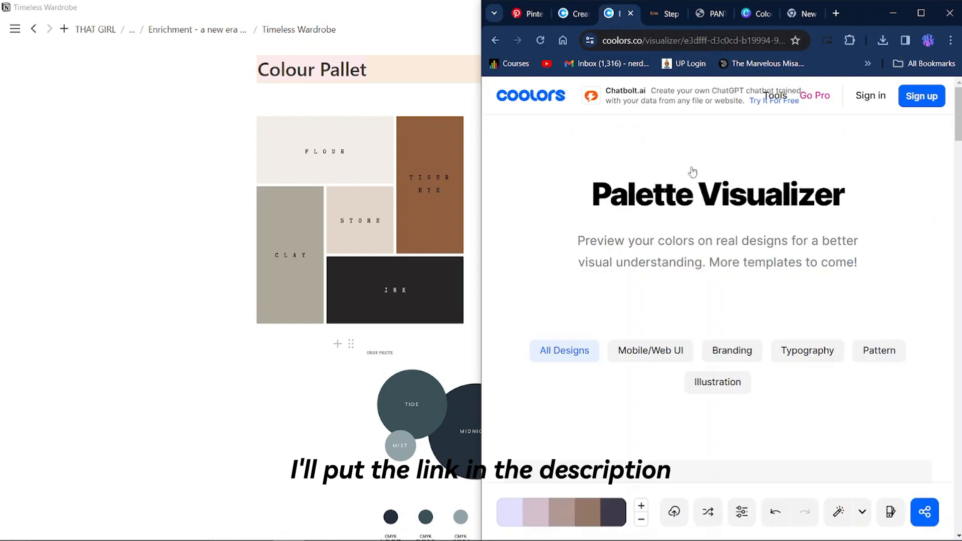
scroll(711, 260, down, 5)
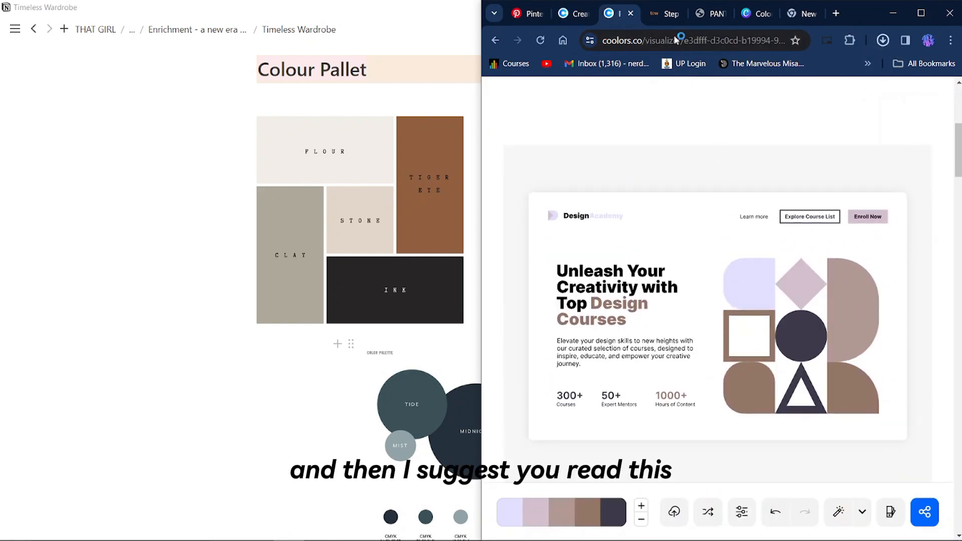
click(667, 13)
scroll(878, 174, down, 5)
scroll(879, 174, down, 10)
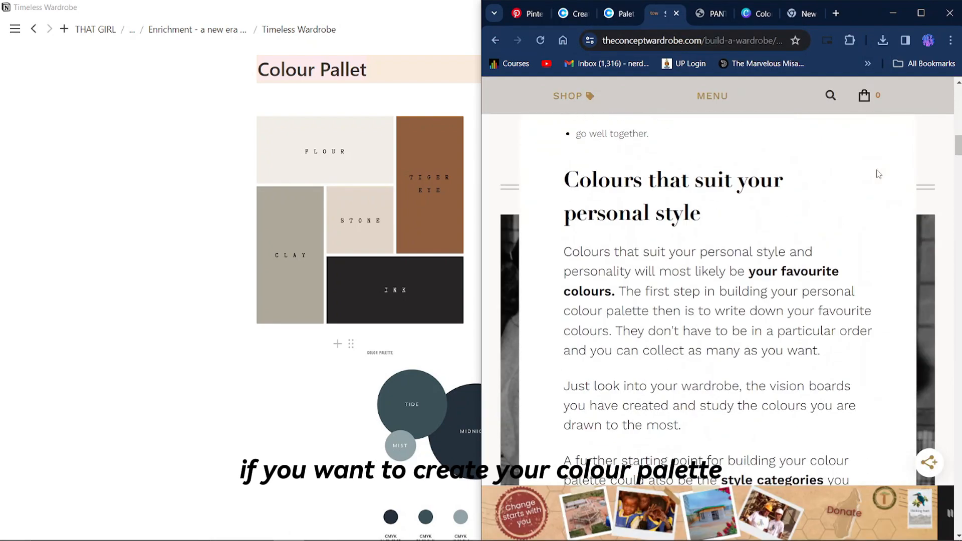
scroll(806, 268, down, 5)
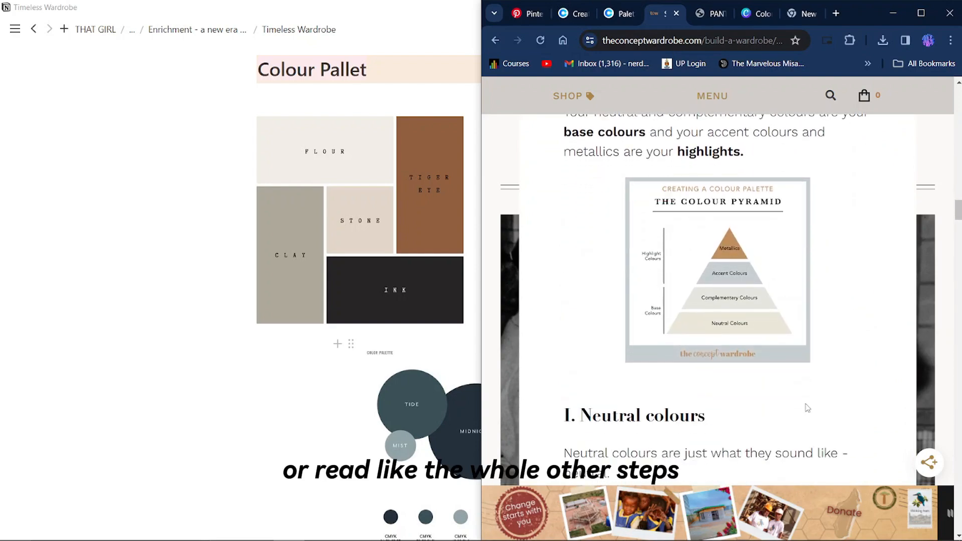
scroll(704, 117, down, 2)
Pick the brown #743419 on Canva's color wheel page
click(745, 15)
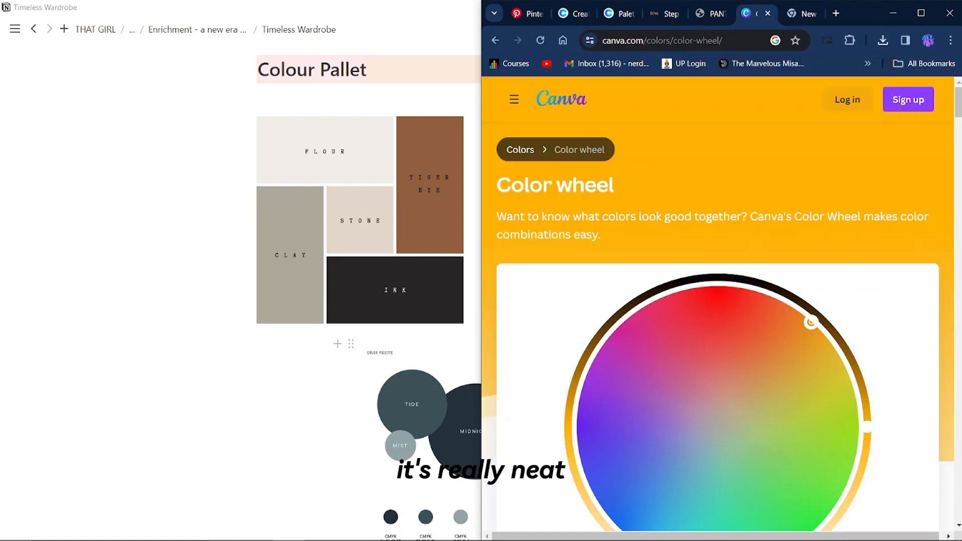
scroll(796, 308, down, 1)
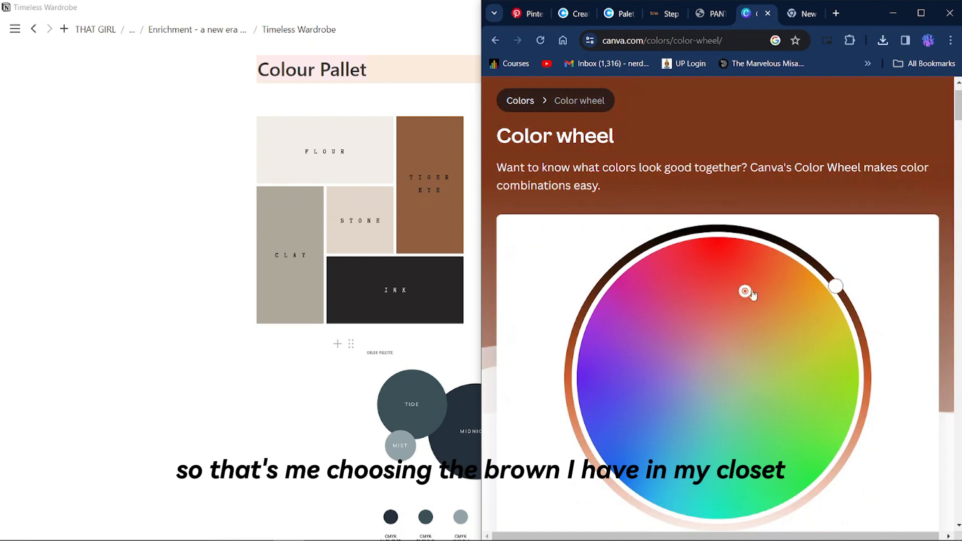
scroll(783, 355, down, 8)
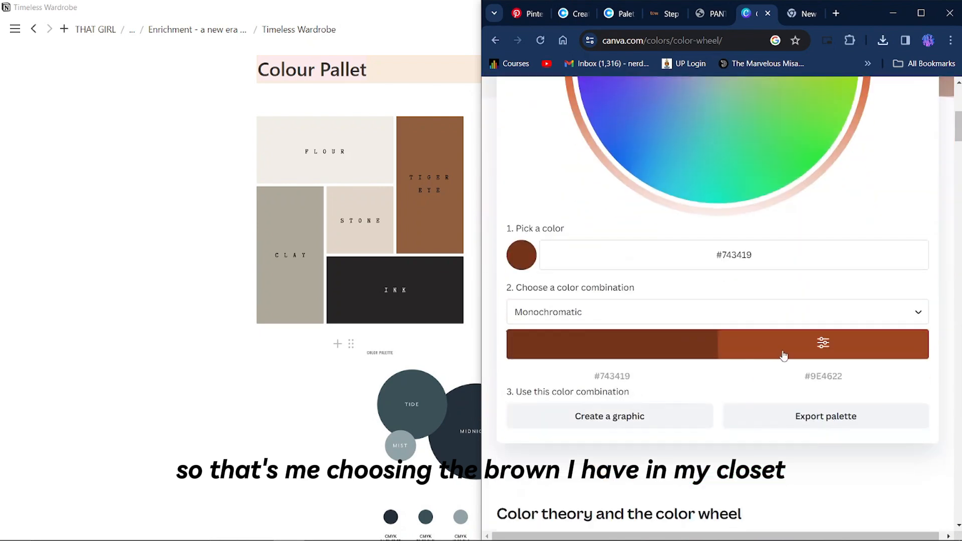
Set the color combination for the chosen brown to Complementary
click(651, 312)
scroll(629, 339, up, 3)
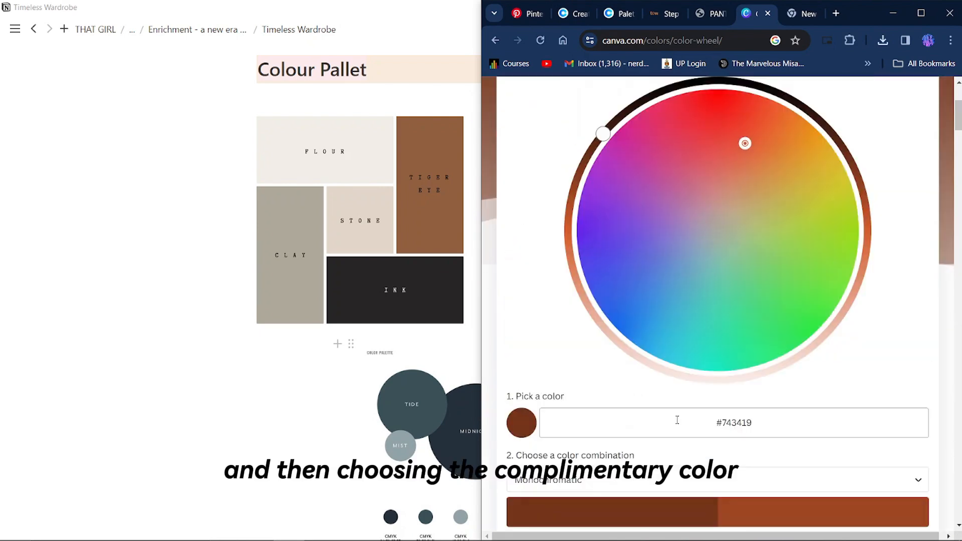
scroll(676, 419, down, 1)
click(657, 413)
click(652, 394)
scroll(737, 455, down, 2)
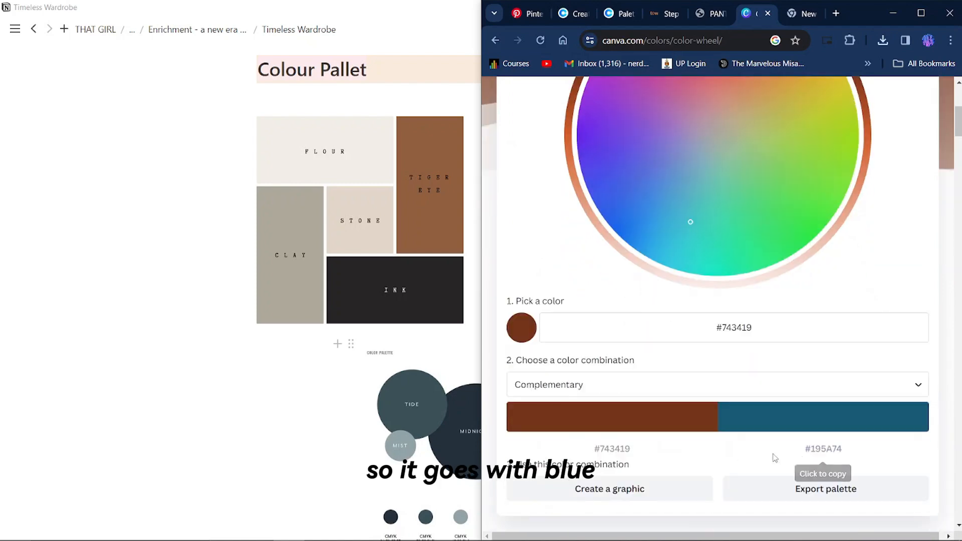
Set the color combination for the chosen brown to Triadic
scroll(797, 441, down, 2)
click(696, 300)
click(651, 370)
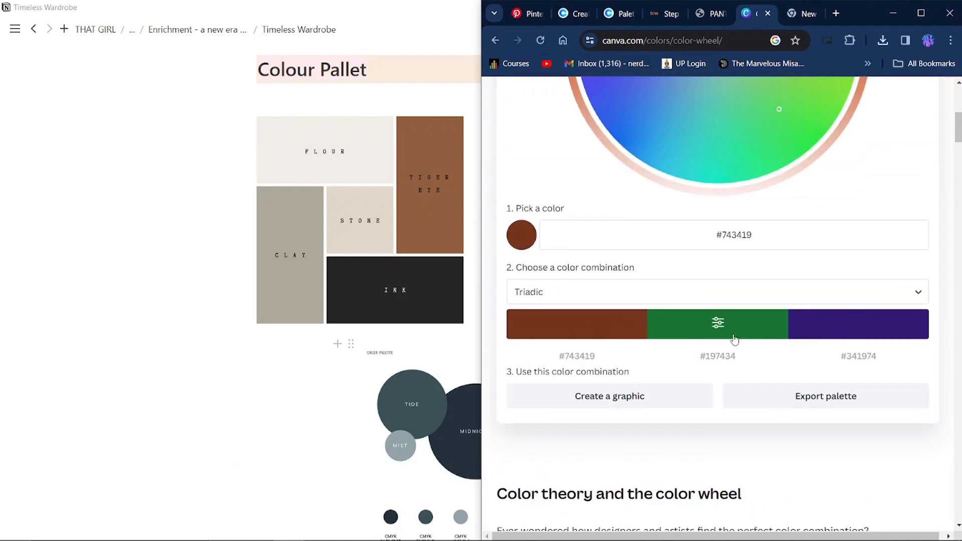
Read the color theory explanations of the complementary, monochromatic, triadic and tetradic combinations below Canva's color wheel
scroll(694, 316, down, 9)
scroll(696, 311, down, 6)
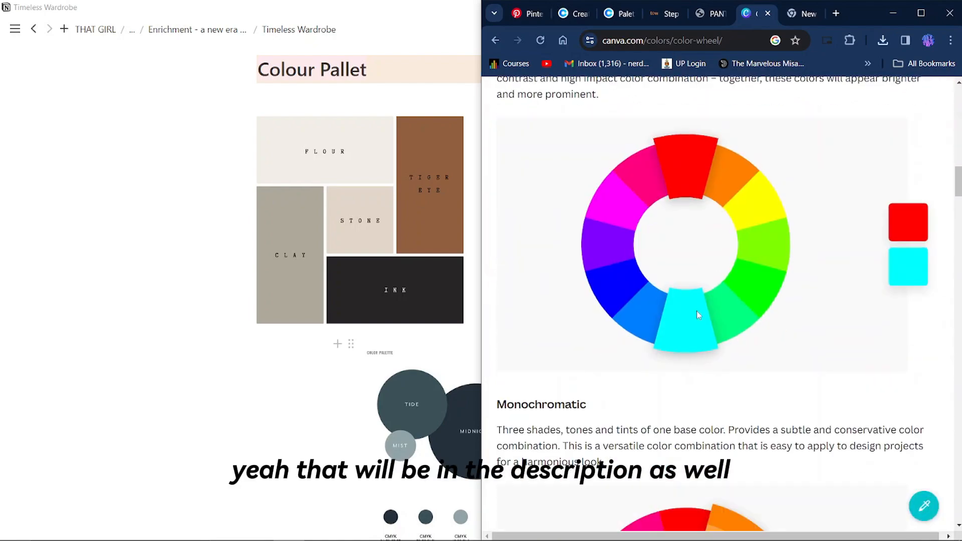
scroll(803, 296, down, 9)
scroll(794, 371, up, 2)
scroll(794, 372, down, 12)
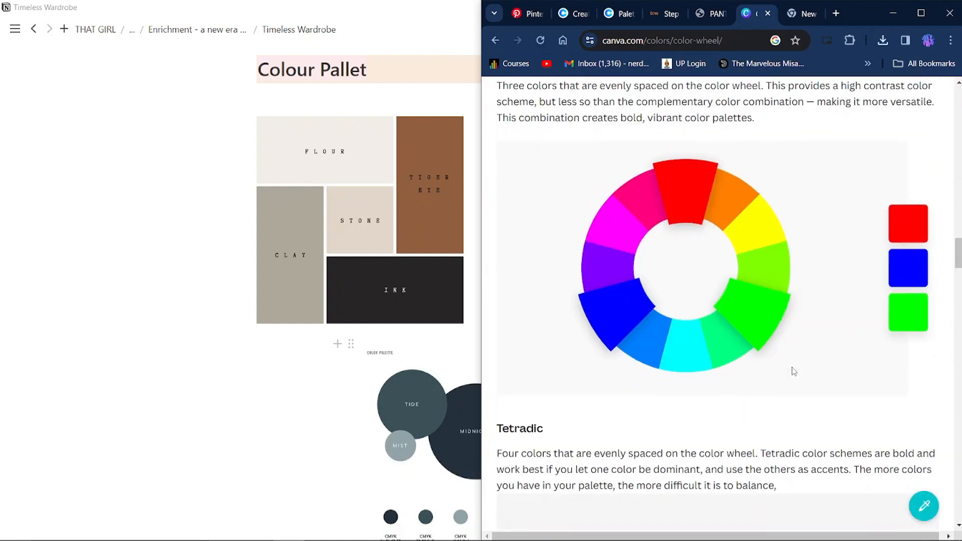
scroll(766, 139, up, 10)
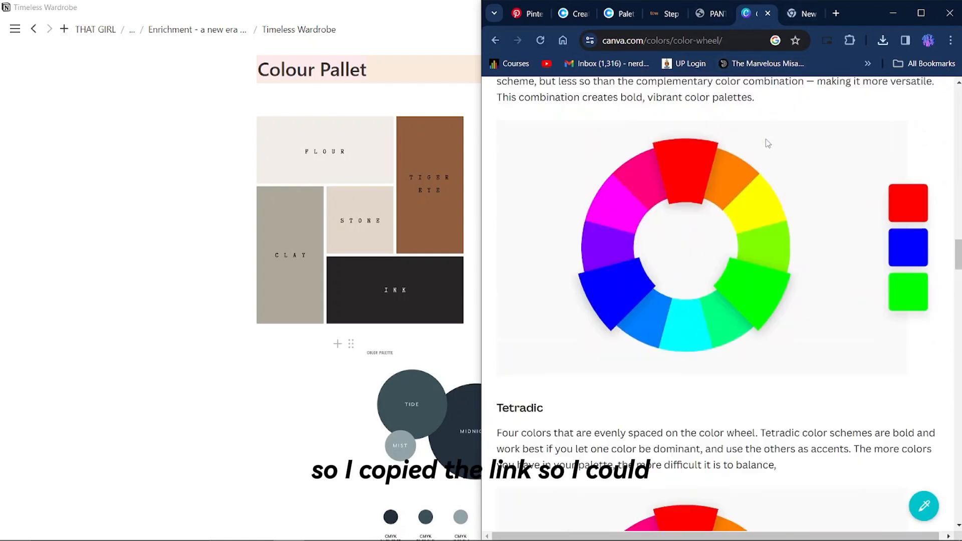
Check the palette area of the Notion page, then return to Chrome and copy the Canva color wheel's web address
click(210, 261)
scroll(333, 365, down, 4)
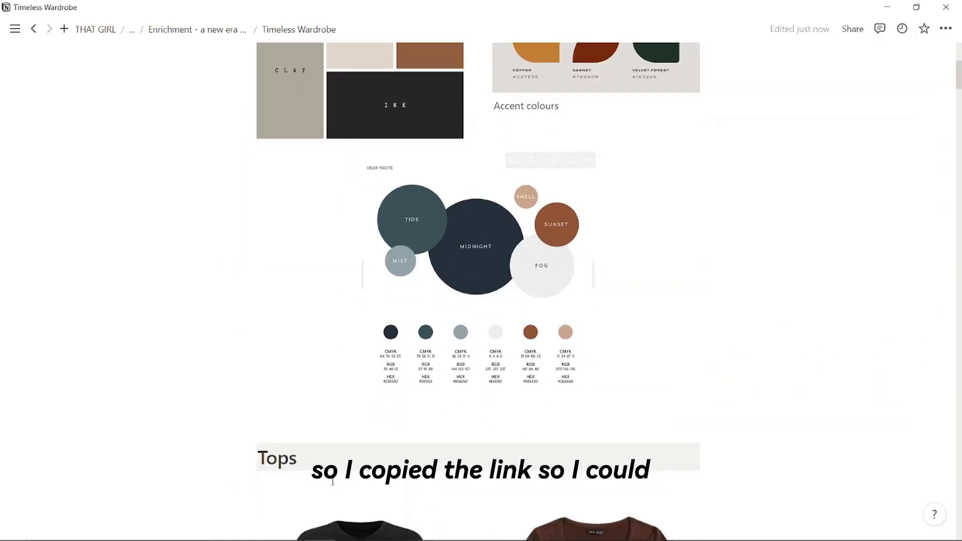
mouse_move(405, 535)
click(289, 528)
scroll(653, 275, up, 10)
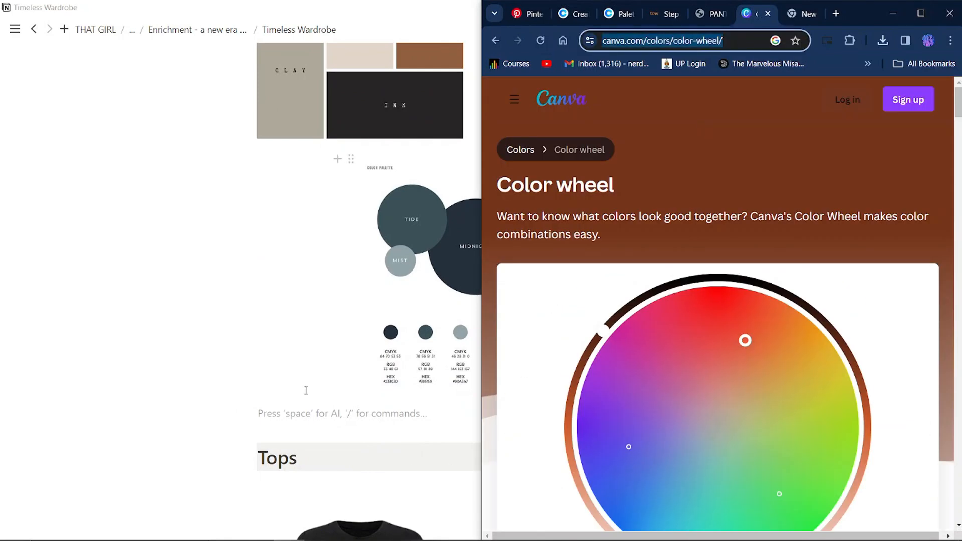
click(311, 358)
scroll(287, 413, down, 15)
text(https://www.canva.com/colors/color-wheel/)
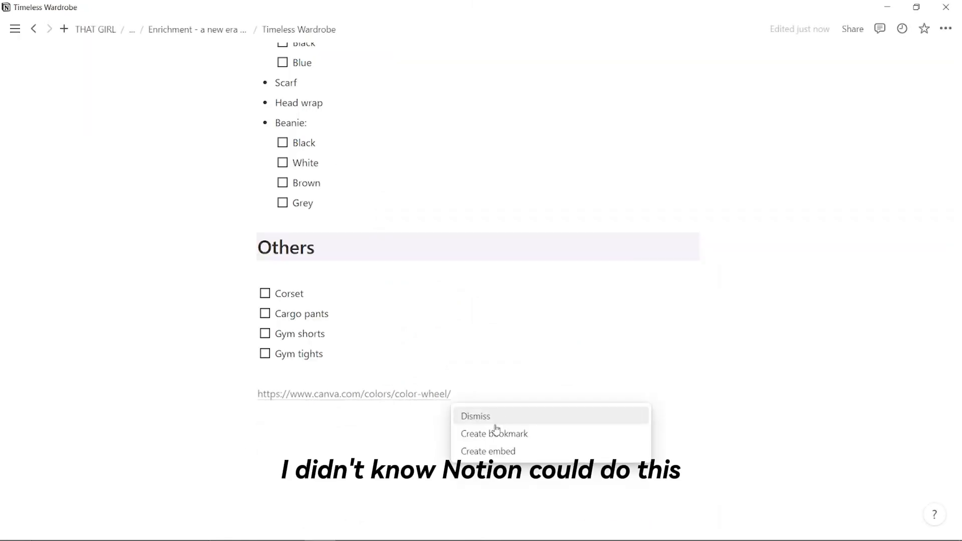
click(498, 449)
scroll(544, 377, down, 2)
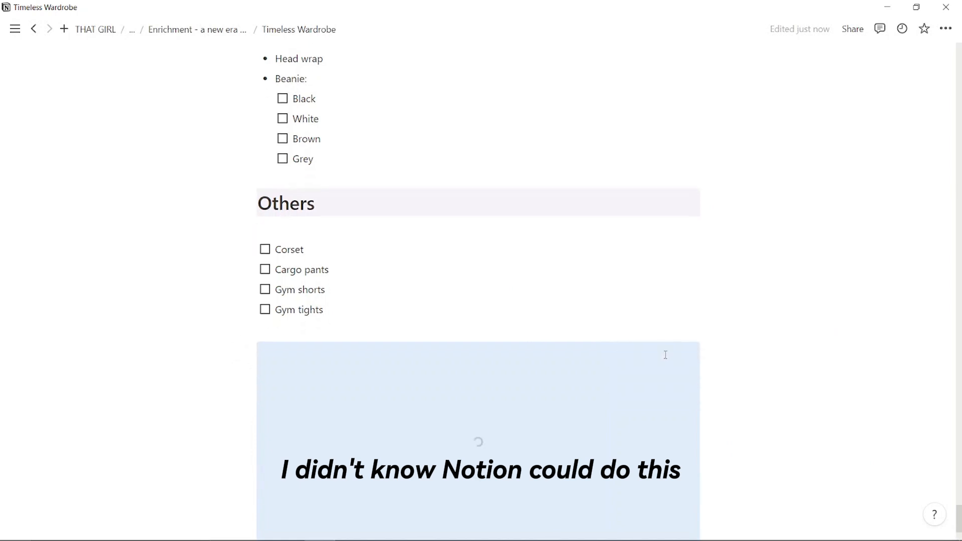
scroll(626, 440, down, 6)
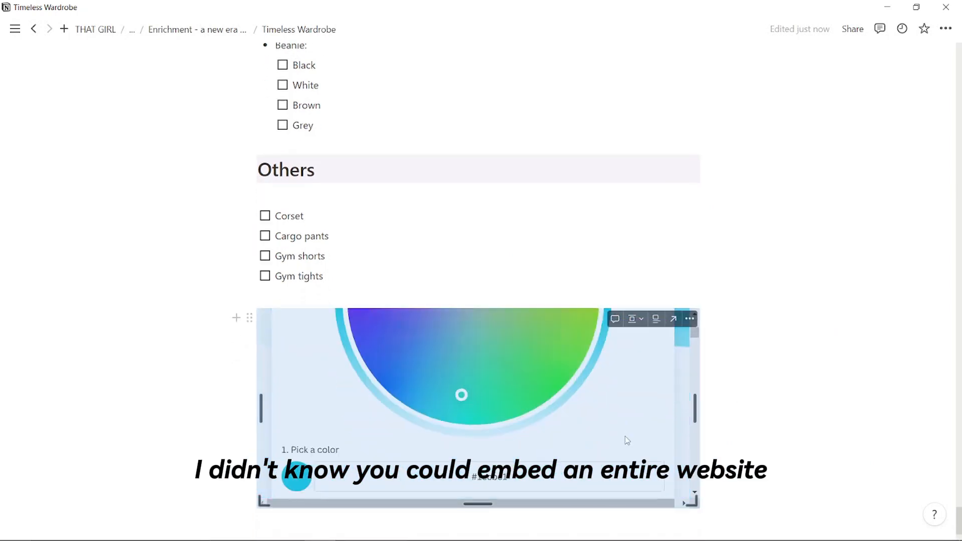
Resize the embedded color wheel so it is much taller and slightly narrower than the page text, showing its color picker and combinations
drag(696, 504, 695, 540)
scroll(678, 394, up, 2)
scroll(608, 359, up, 3)
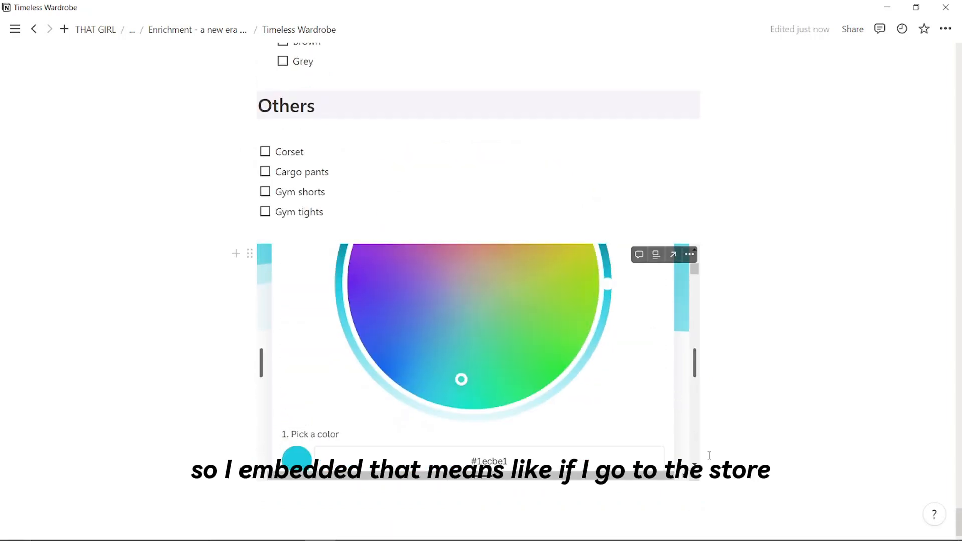
drag(702, 482, 746, 519)
drag(740, 377, 742, 538)
scroll(739, 352, up, 3)
drag(740, 351, 668, 354)
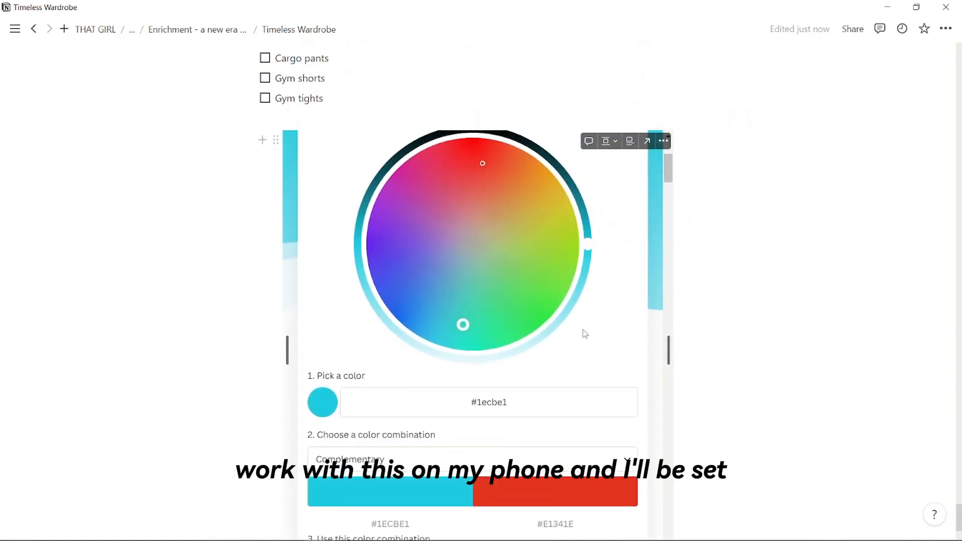
scroll(542, 230, up, 5)
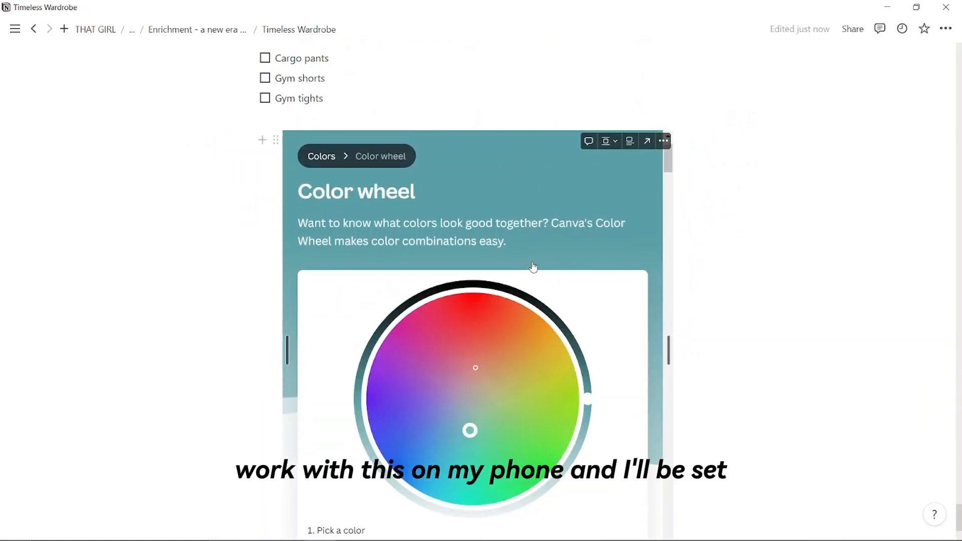
Add the second-level heading Colour Picker between the Others to-do list and the embedded color wheel
click(375, 108)
key(Return)
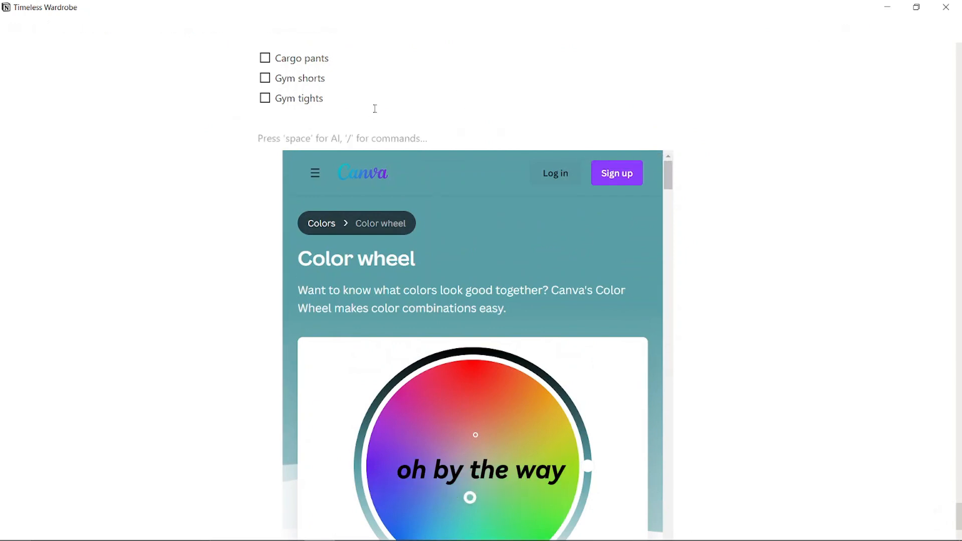
key(shift+Up)
click(332, 142)
key(Return)
text(### C)
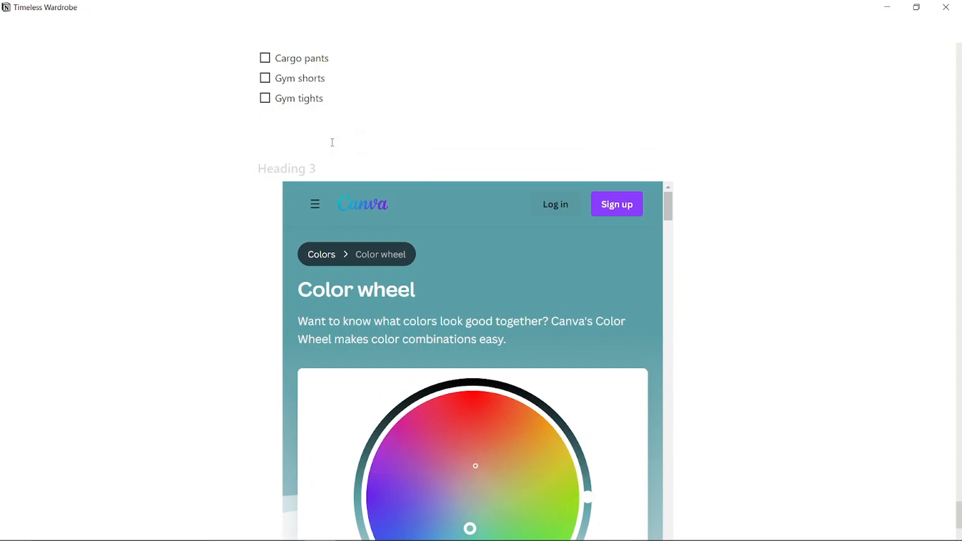
key(BackSpace)
text(##)
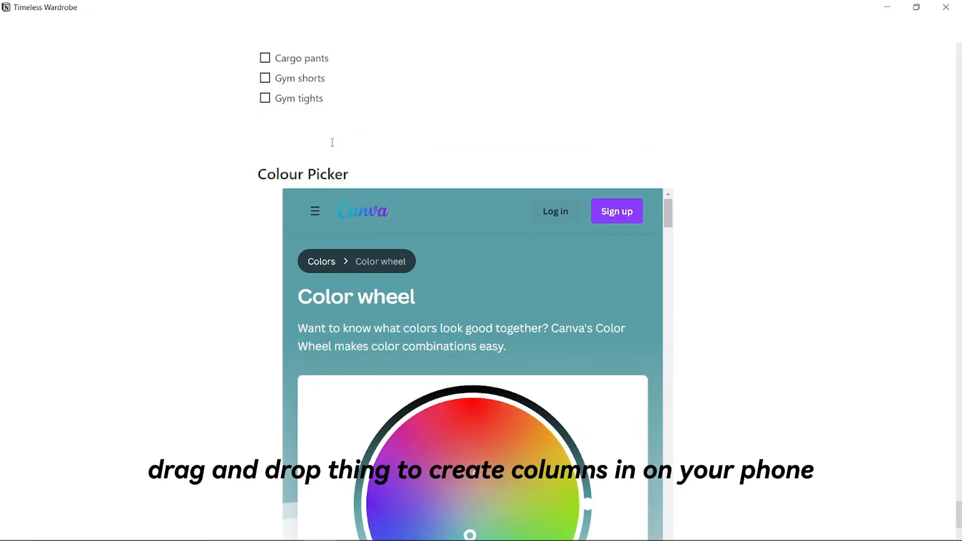
key(super+d)
mouse_move(414, 535)
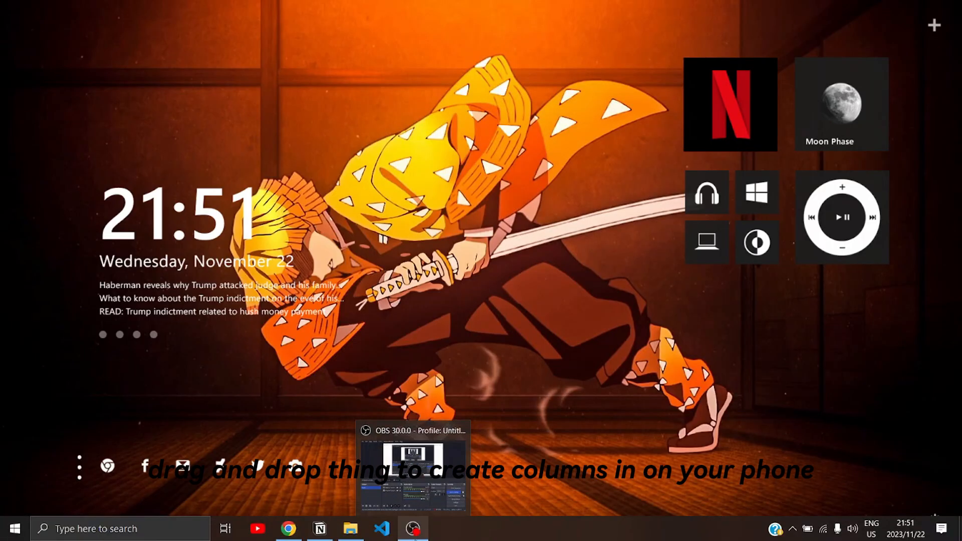
click(320, 529)
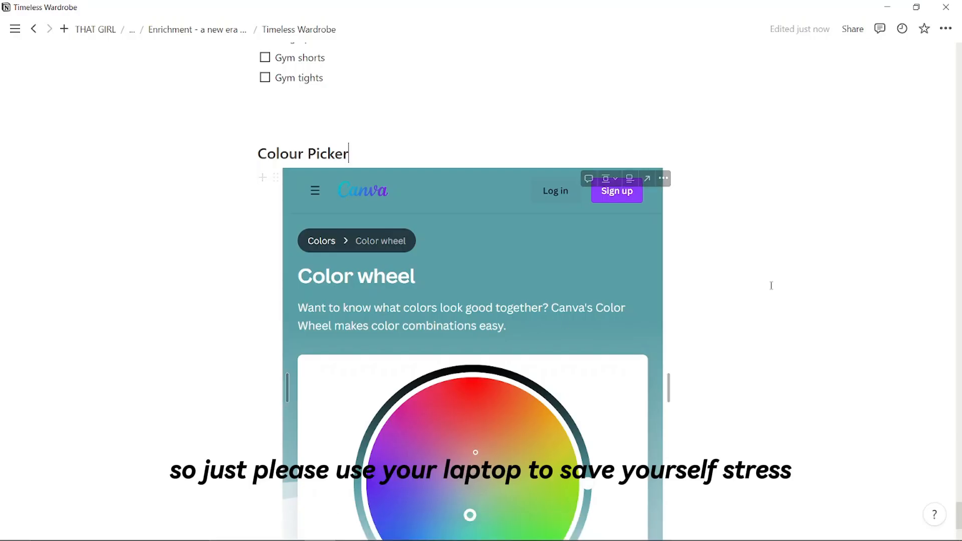
Review the wardrobe page from its cover and Colour Pallet section through the captioned tops and their colour checklists
scroll(730, 236, up, 20)
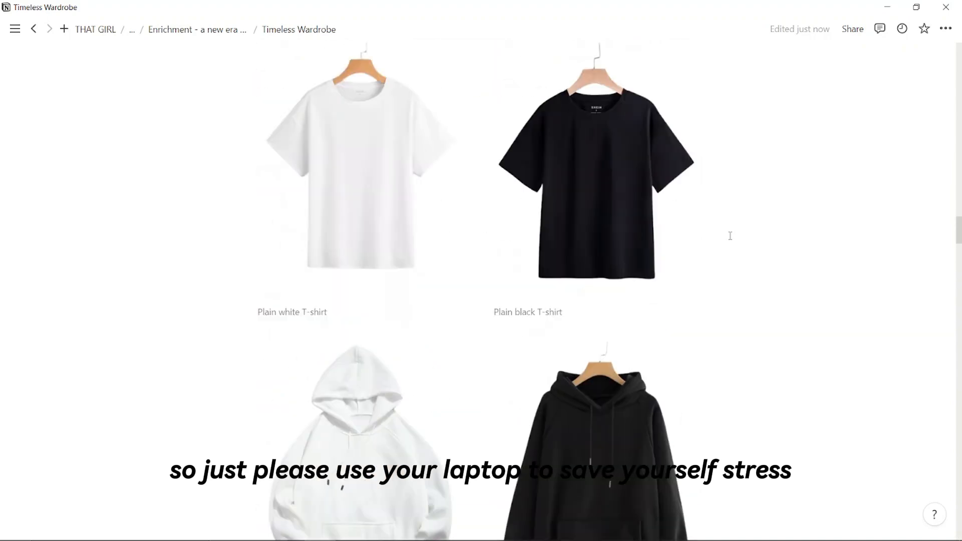
scroll(730, 236, up, 15)
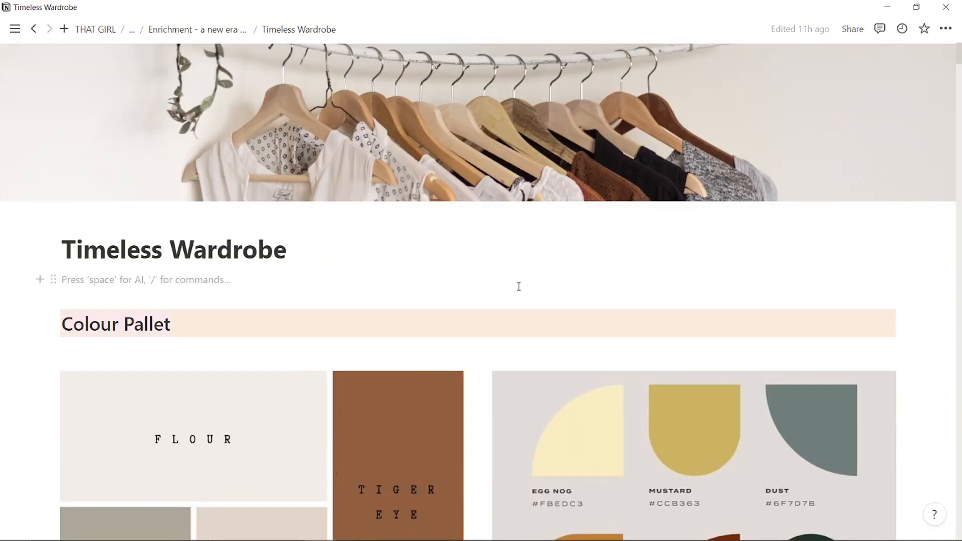
scroll(519, 286, down, 6)
scroll(519, 291, down, 8)
scroll(519, 291, down, 9)
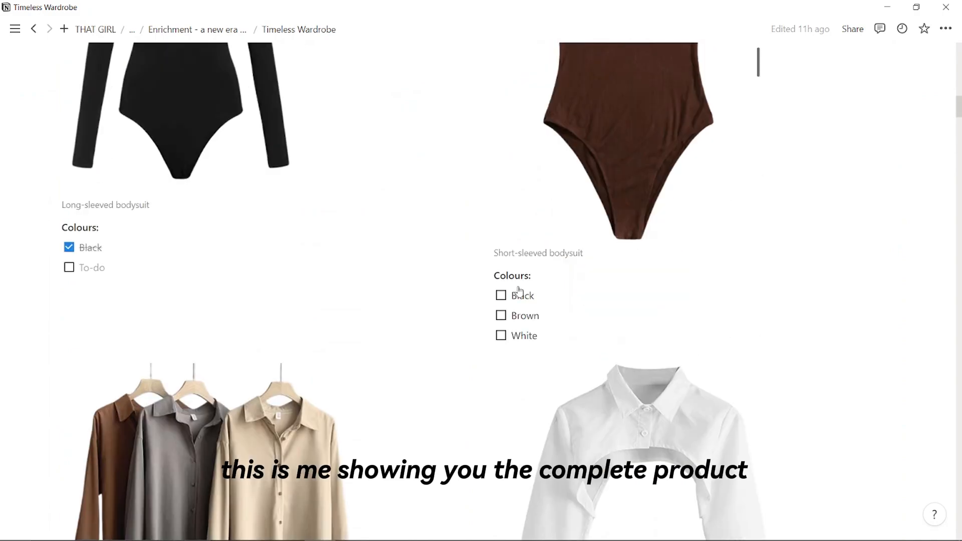
scroll(519, 291, down, 13)
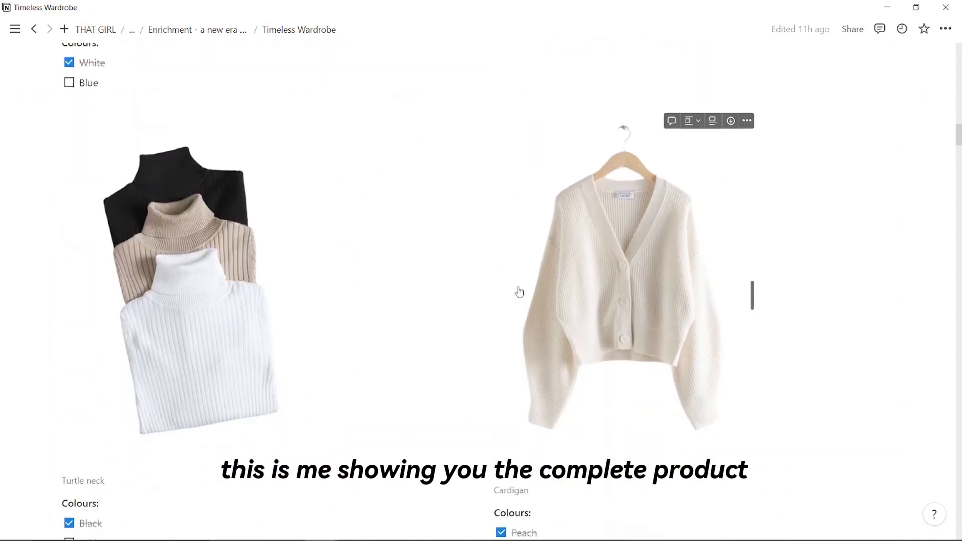
scroll(520, 291, down, 12)
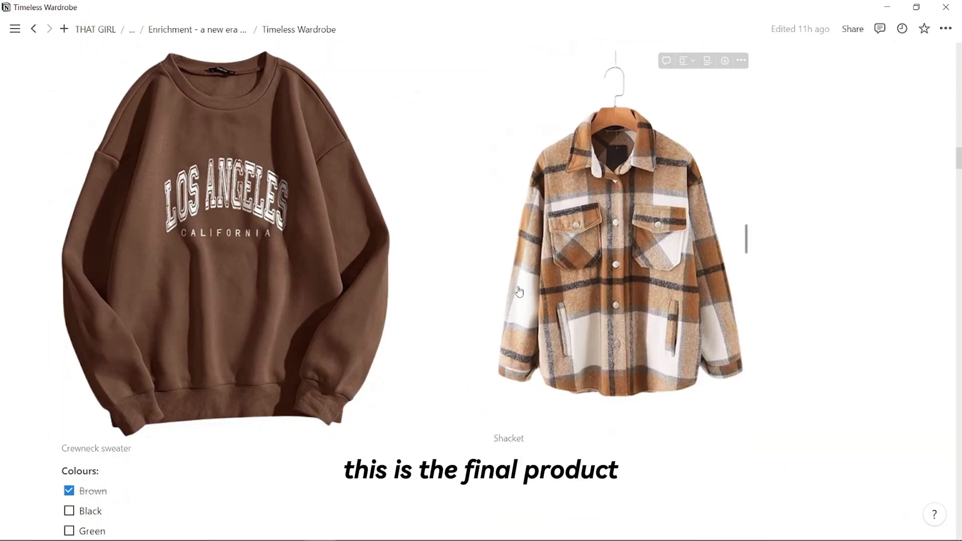
scroll(519, 292, down, 16)
scroll(519, 292, down, 10)
scroll(519, 291, down, 2)
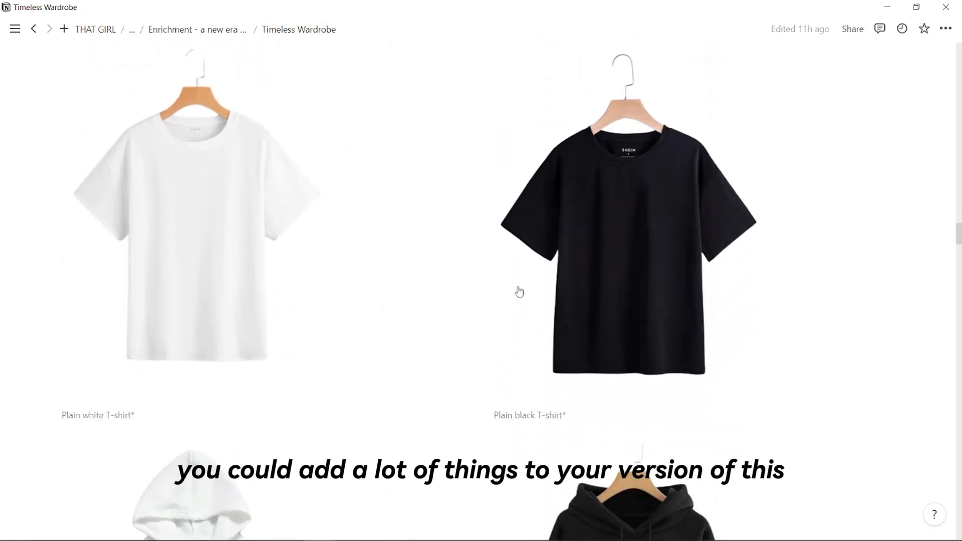
scroll(519, 291, down, 18)
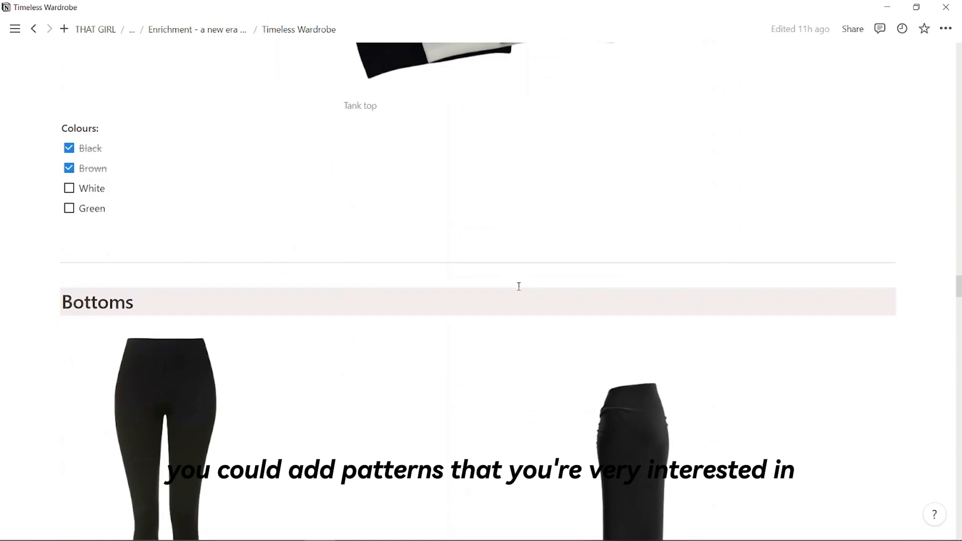
Examine the Bottoms, Dresses, outerwear, Shoes, Accessories and Others sections down to the Colour Picker embed
scroll(519, 292, down, 10)
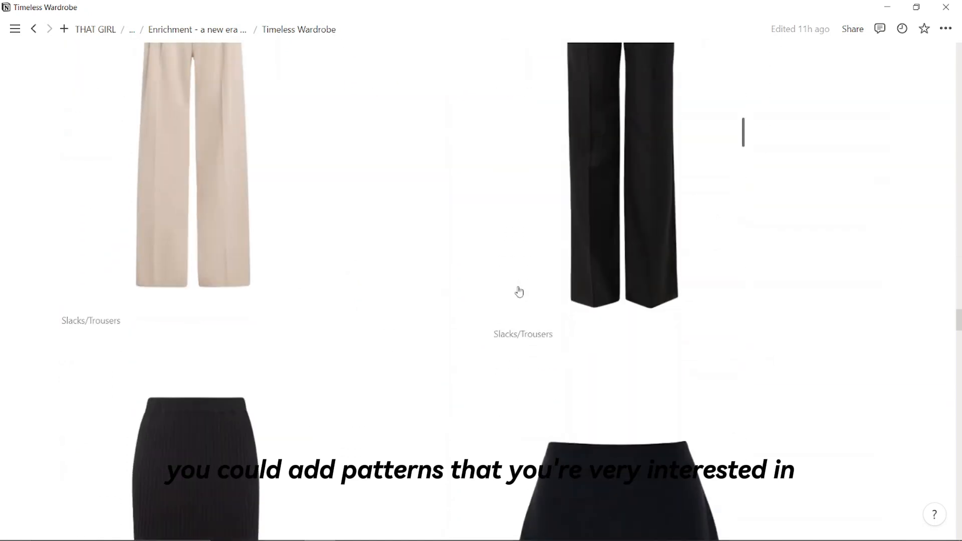
scroll(519, 292, down, 5)
scroll(519, 291, down, 14)
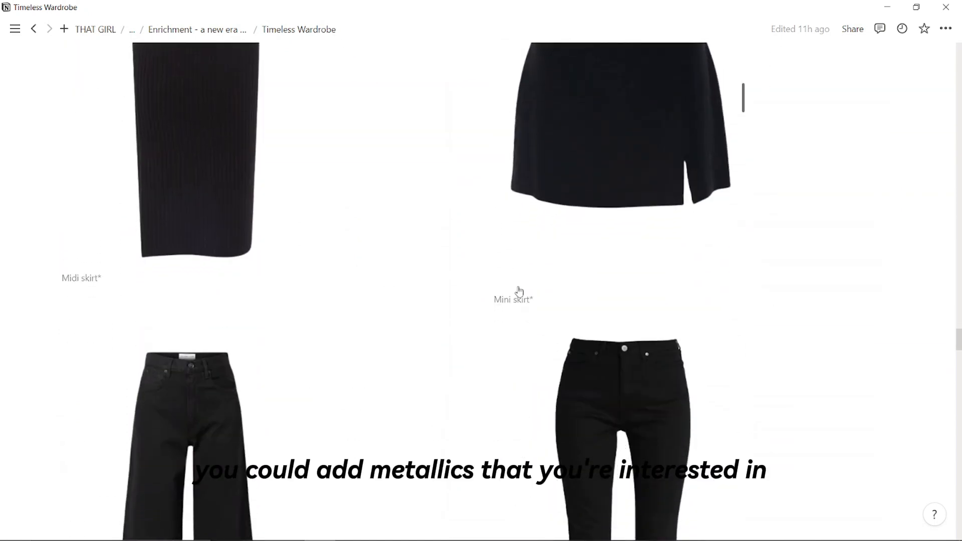
scroll(519, 291, down, 20)
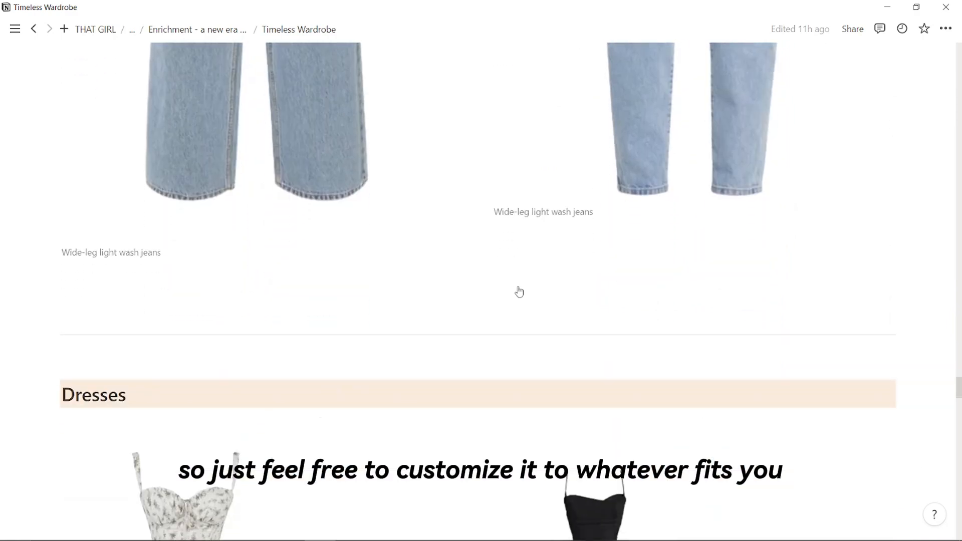
scroll(519, 288, down, 12)
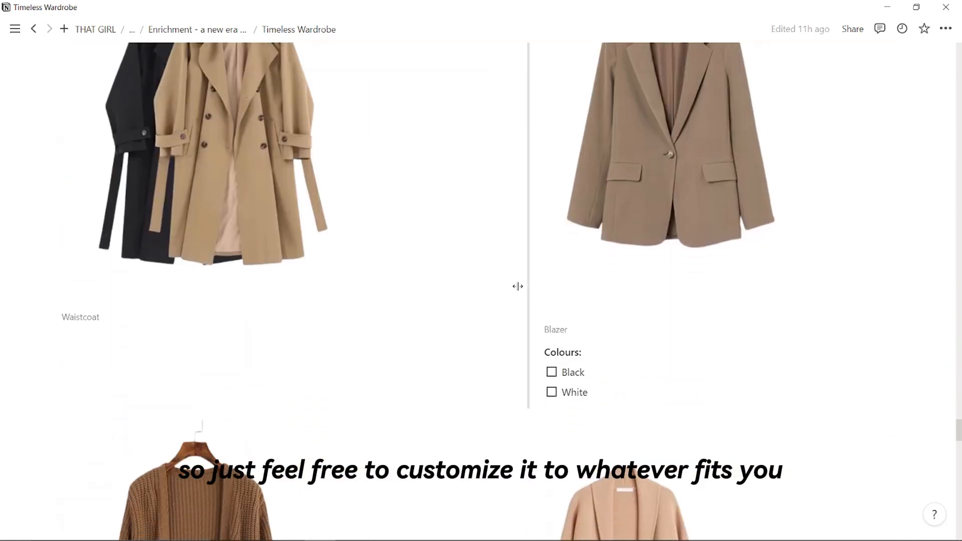
scroll(519, 290, down, 15)
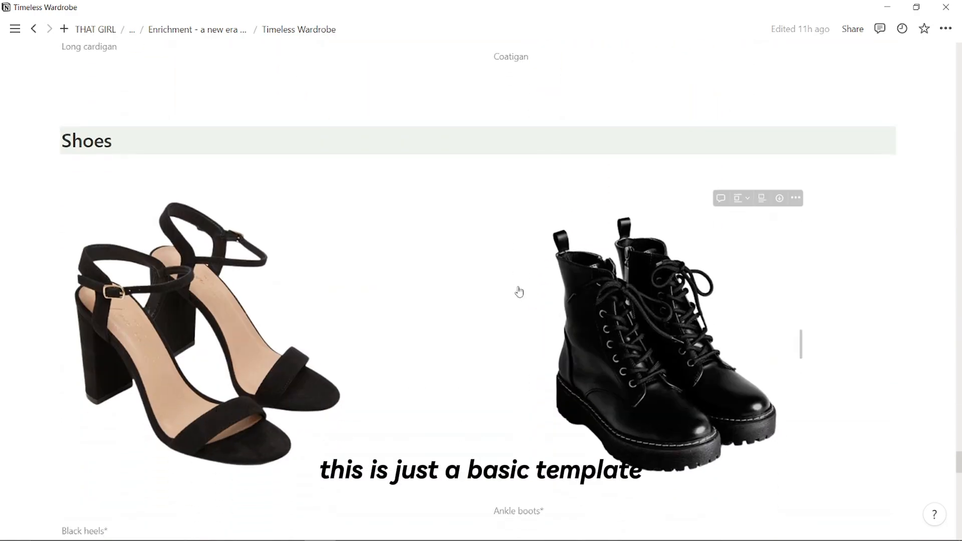
scroll(519, 286, down, 15)
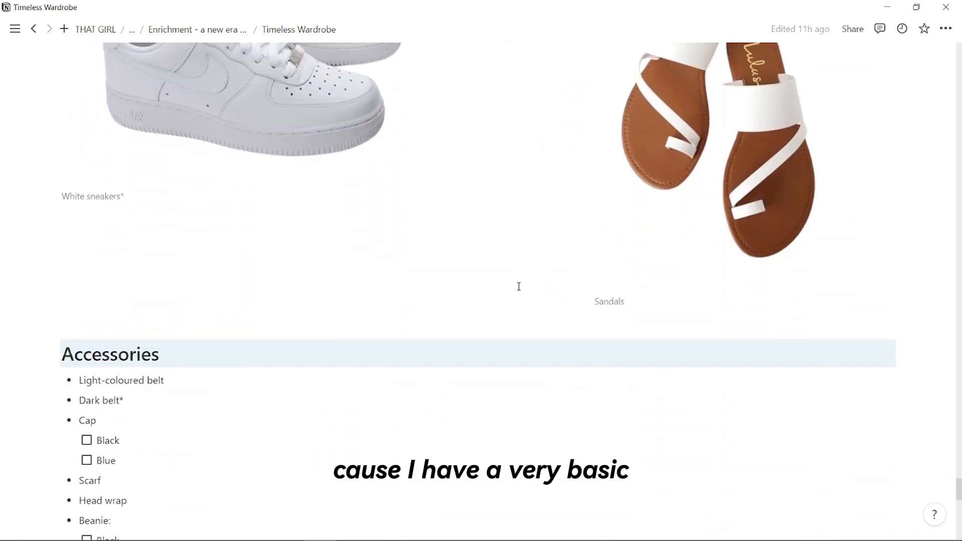
scroll(519, 286, down, 3)
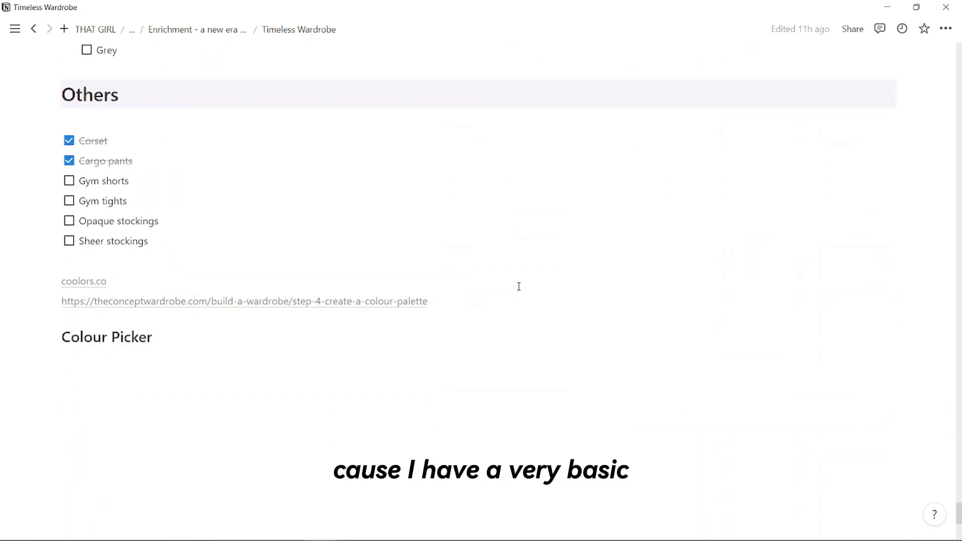
scroll(519, 286, down, 2)
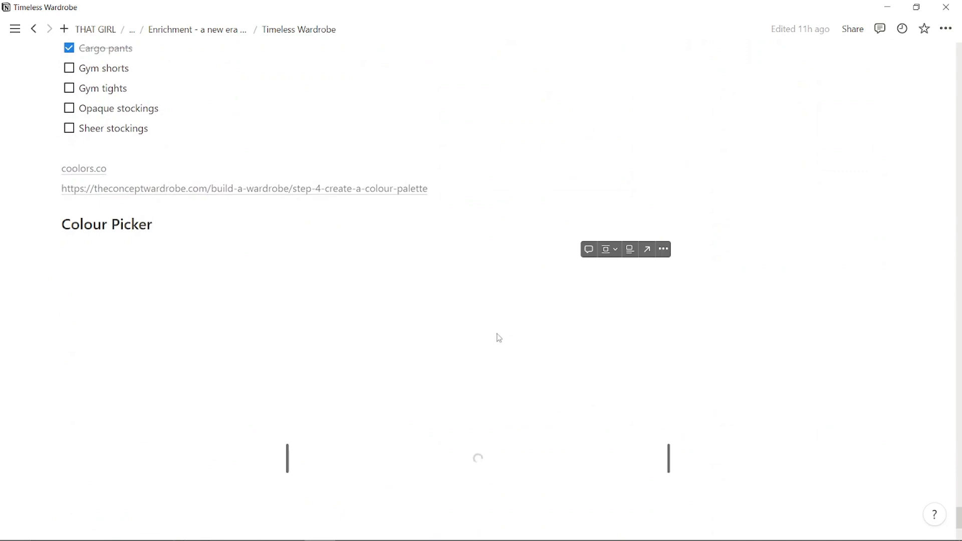
scroll(499, 338, down, 2)
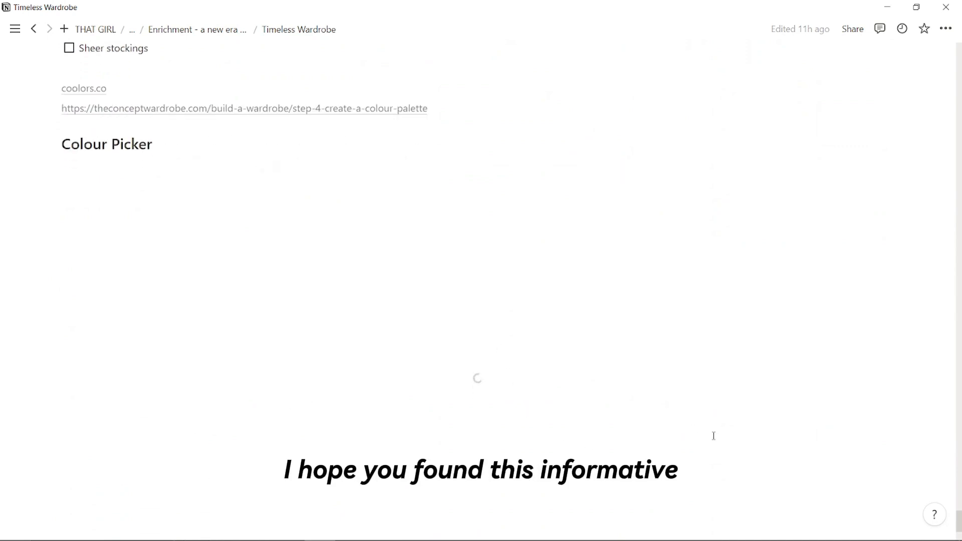
mouse_move(544, 539)
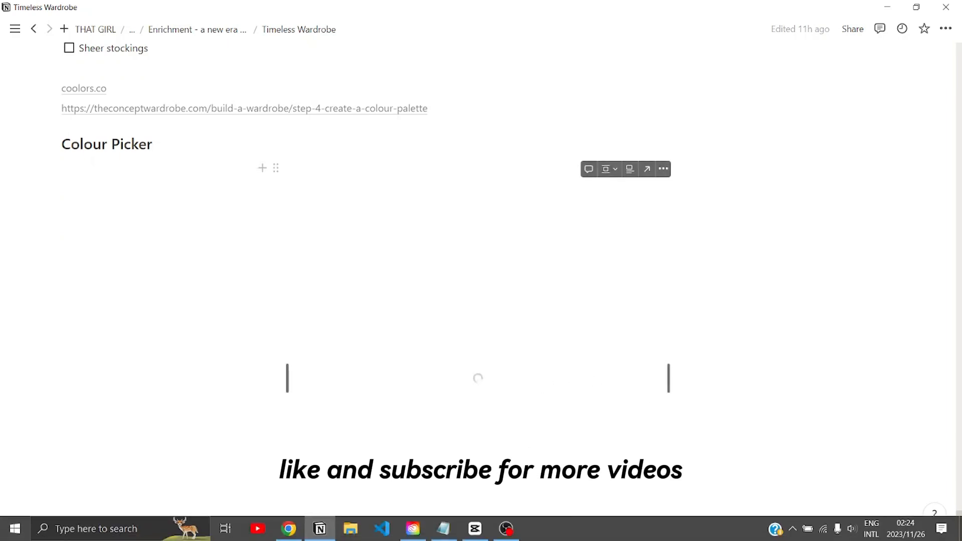
mouse_move(495, 530)
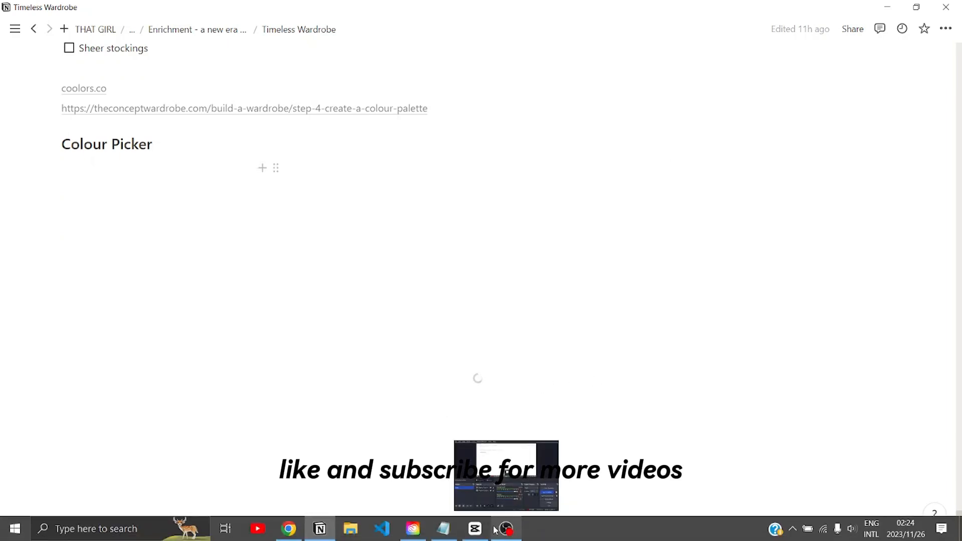